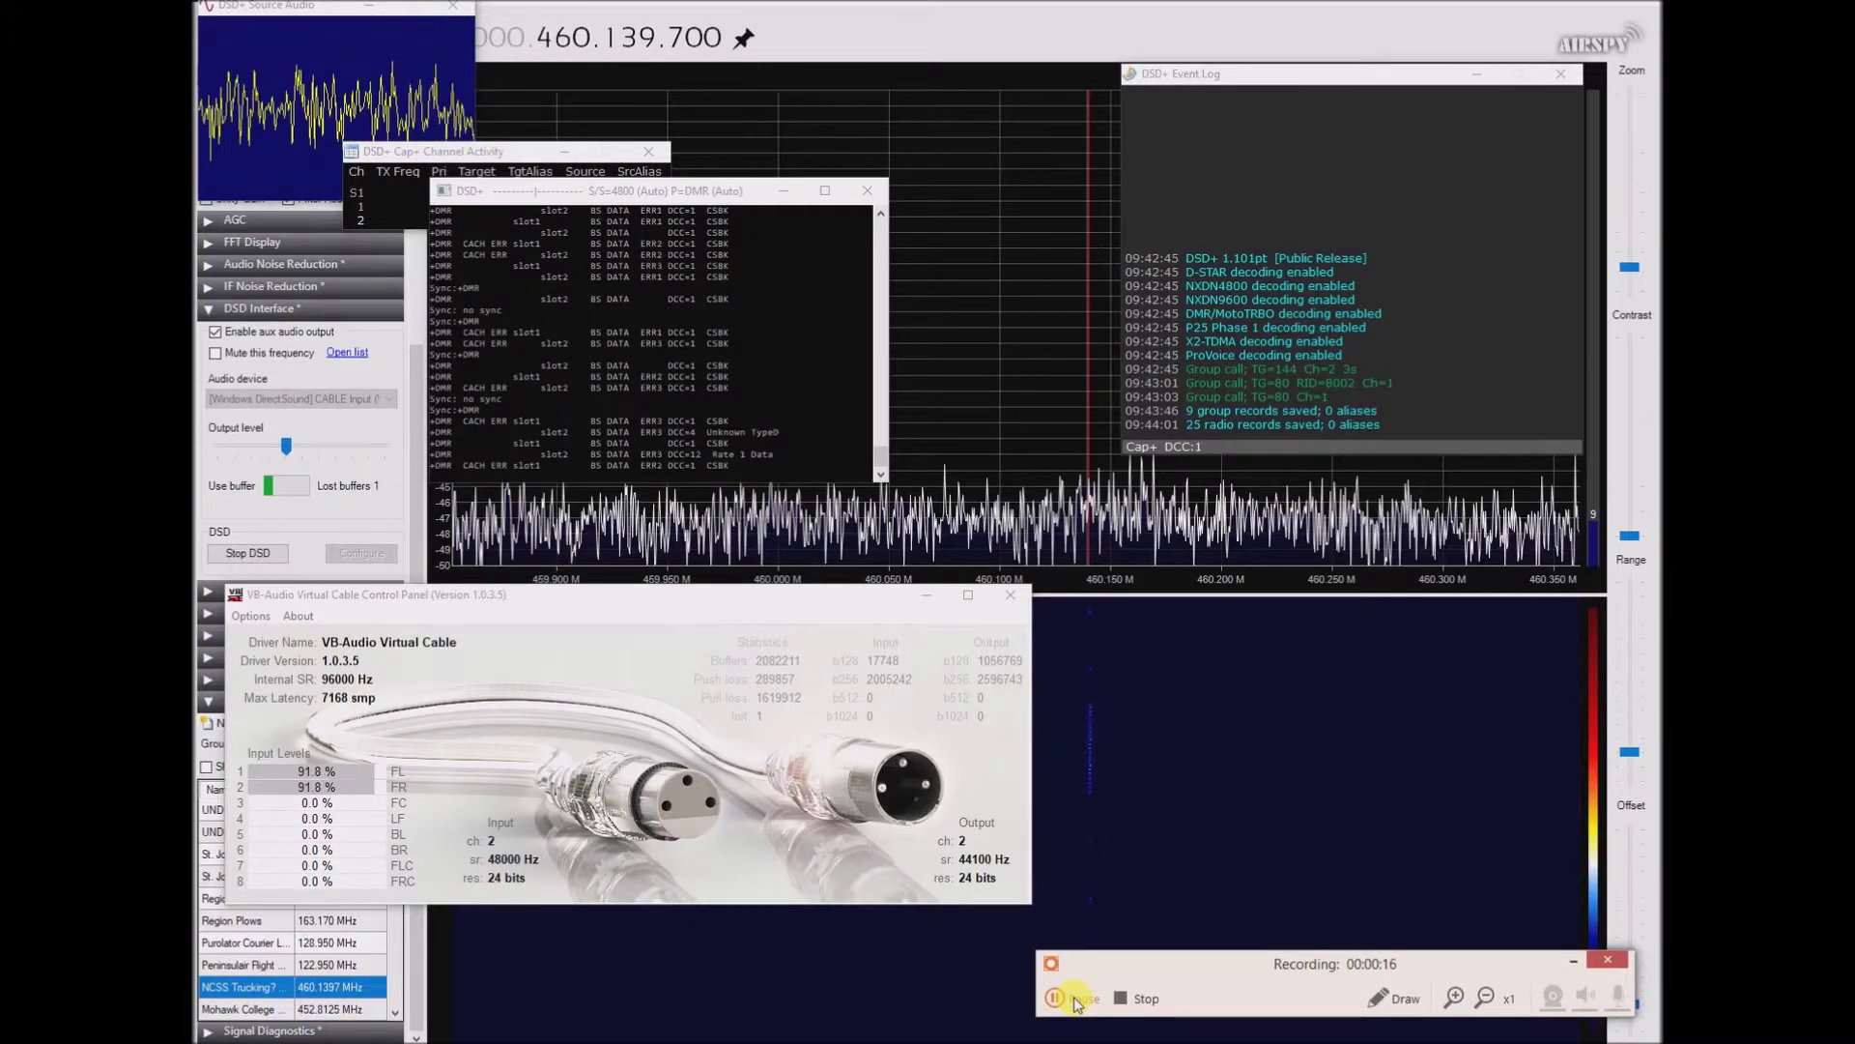
pyautogui.click(1072, 1001)
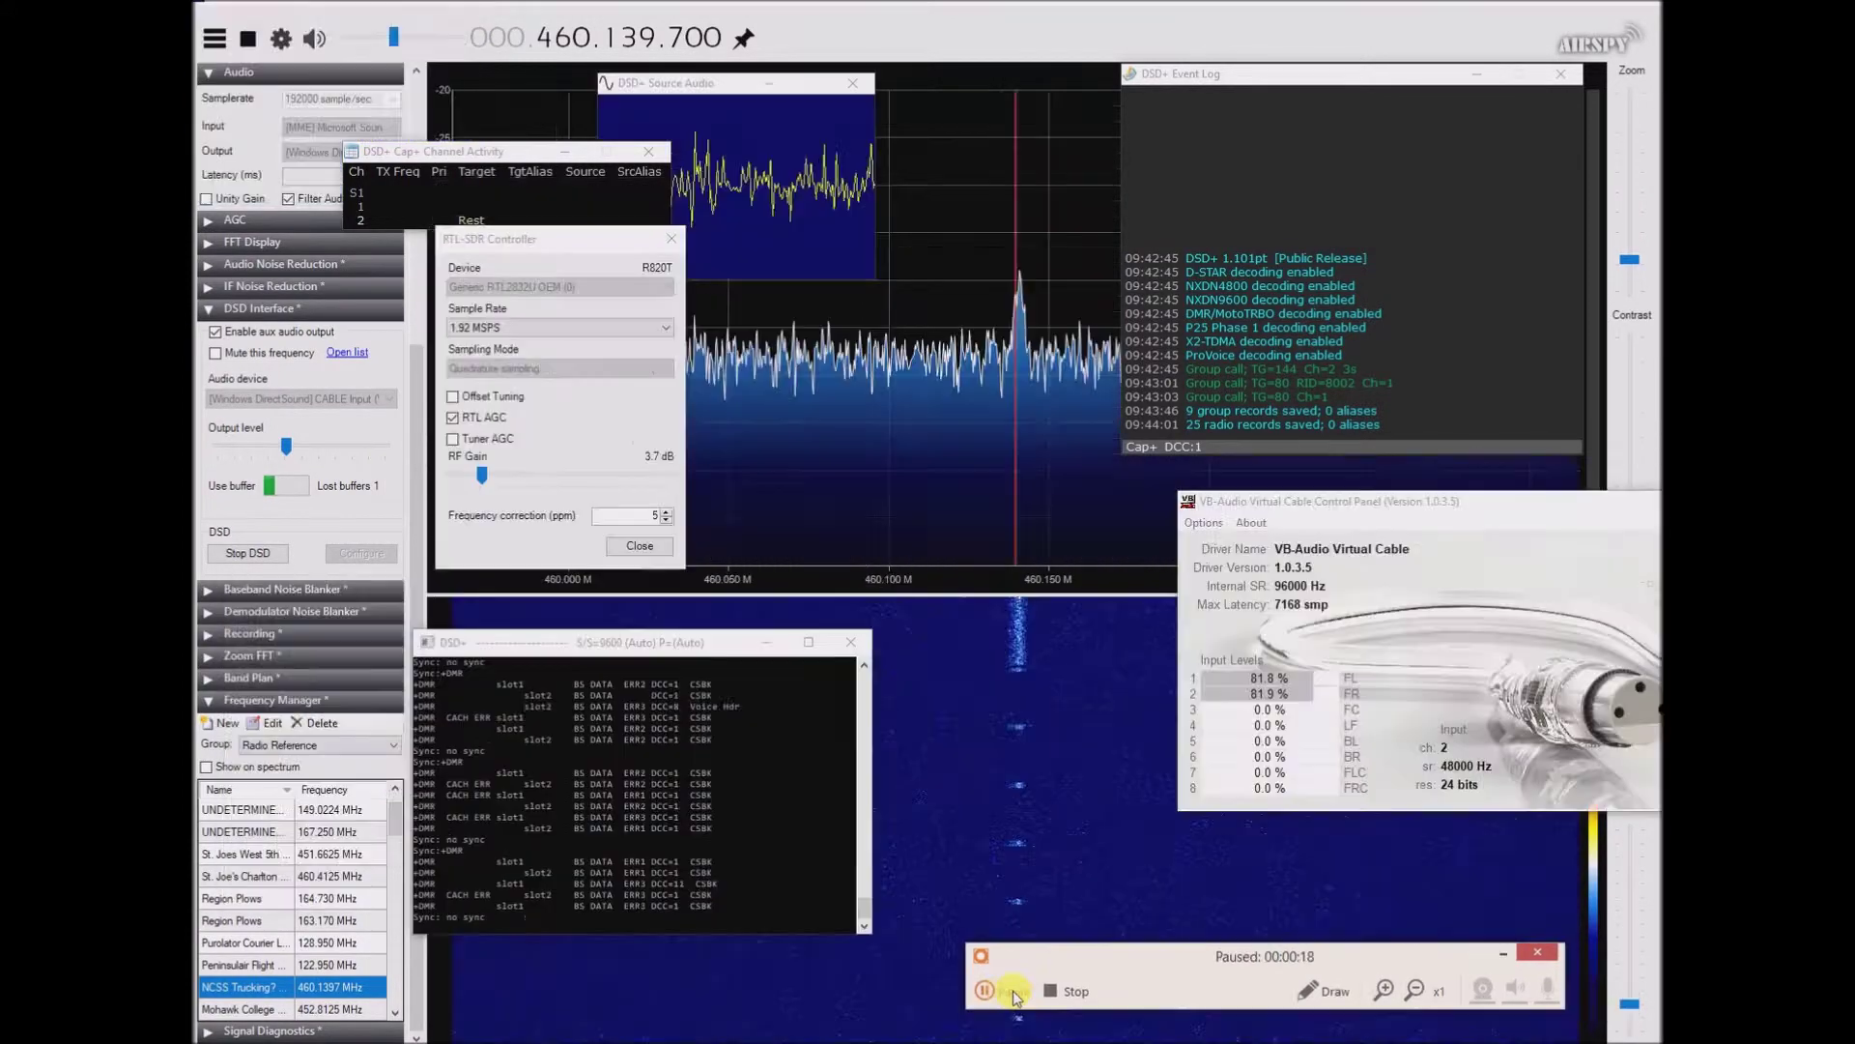
pyautogui.click(1013, 996)
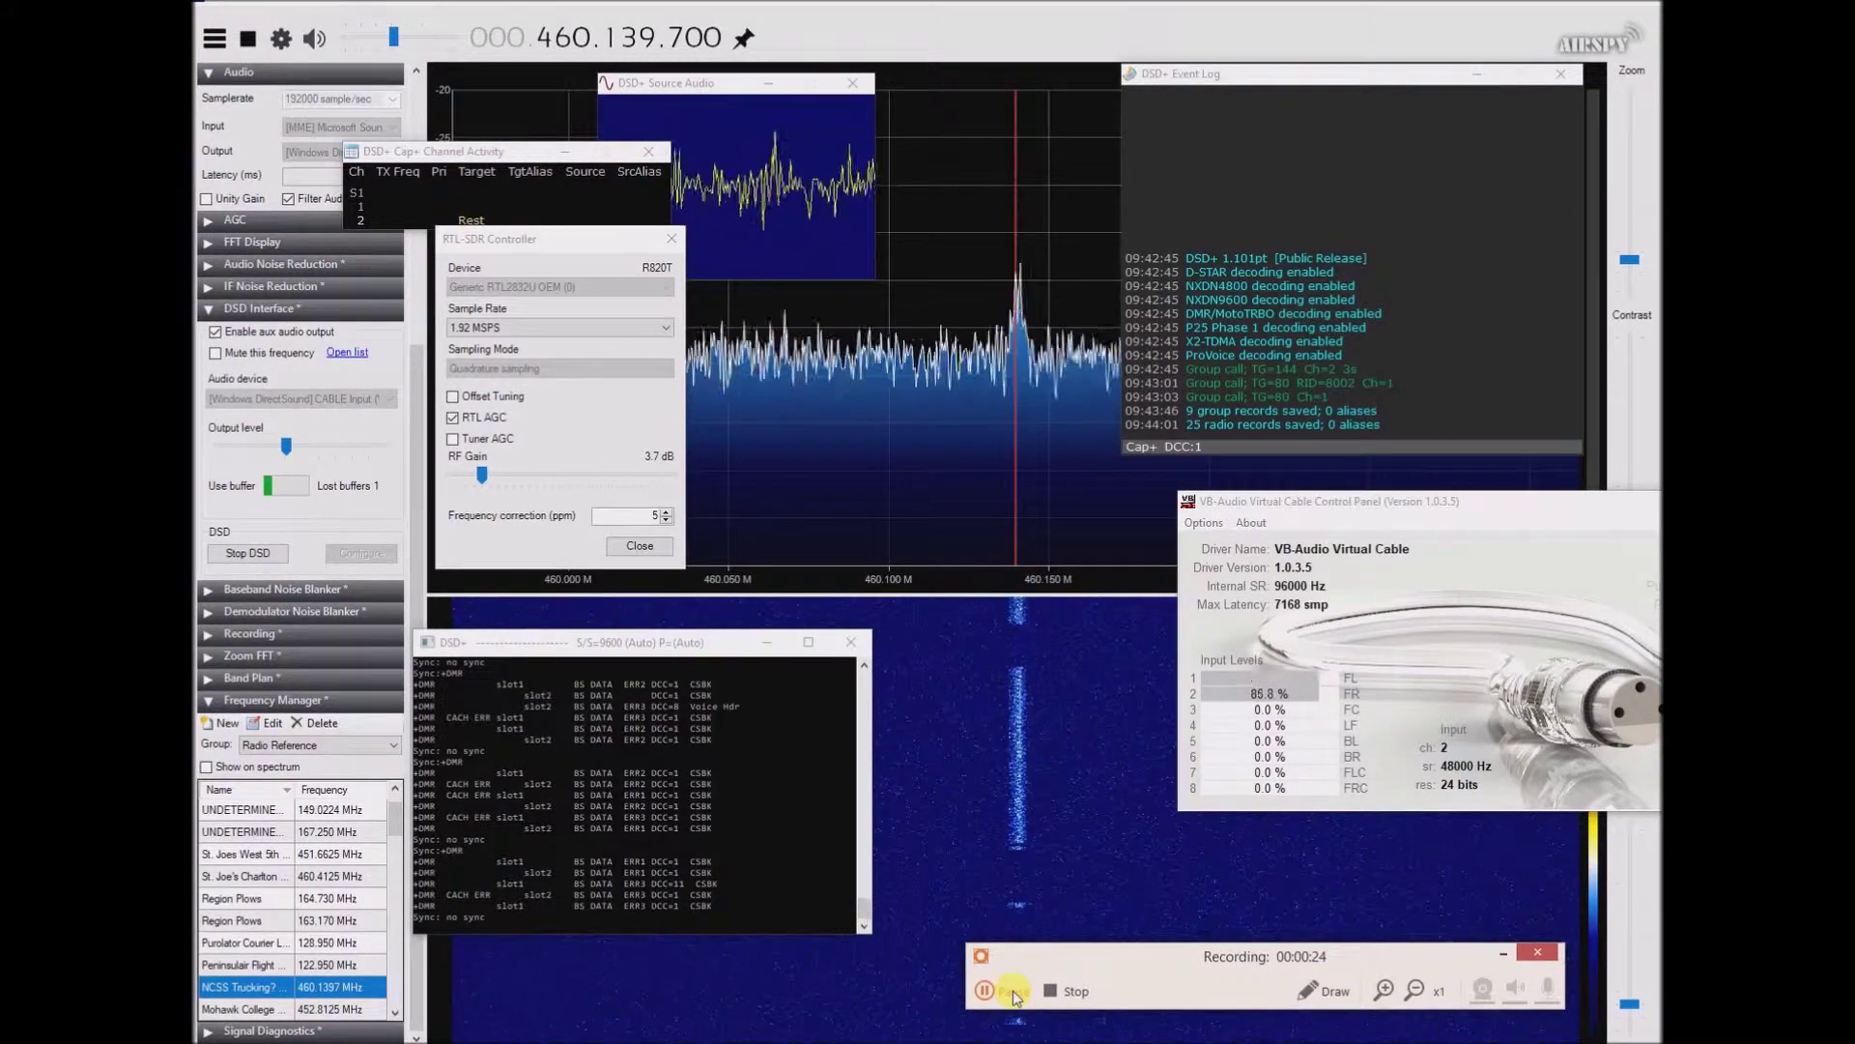
# Step: Raise the RF gain of the RTL-SDR device to 36.4 dB
pyautogui.moveTo(481, 475); pyautogui.dragTo(611, 471)
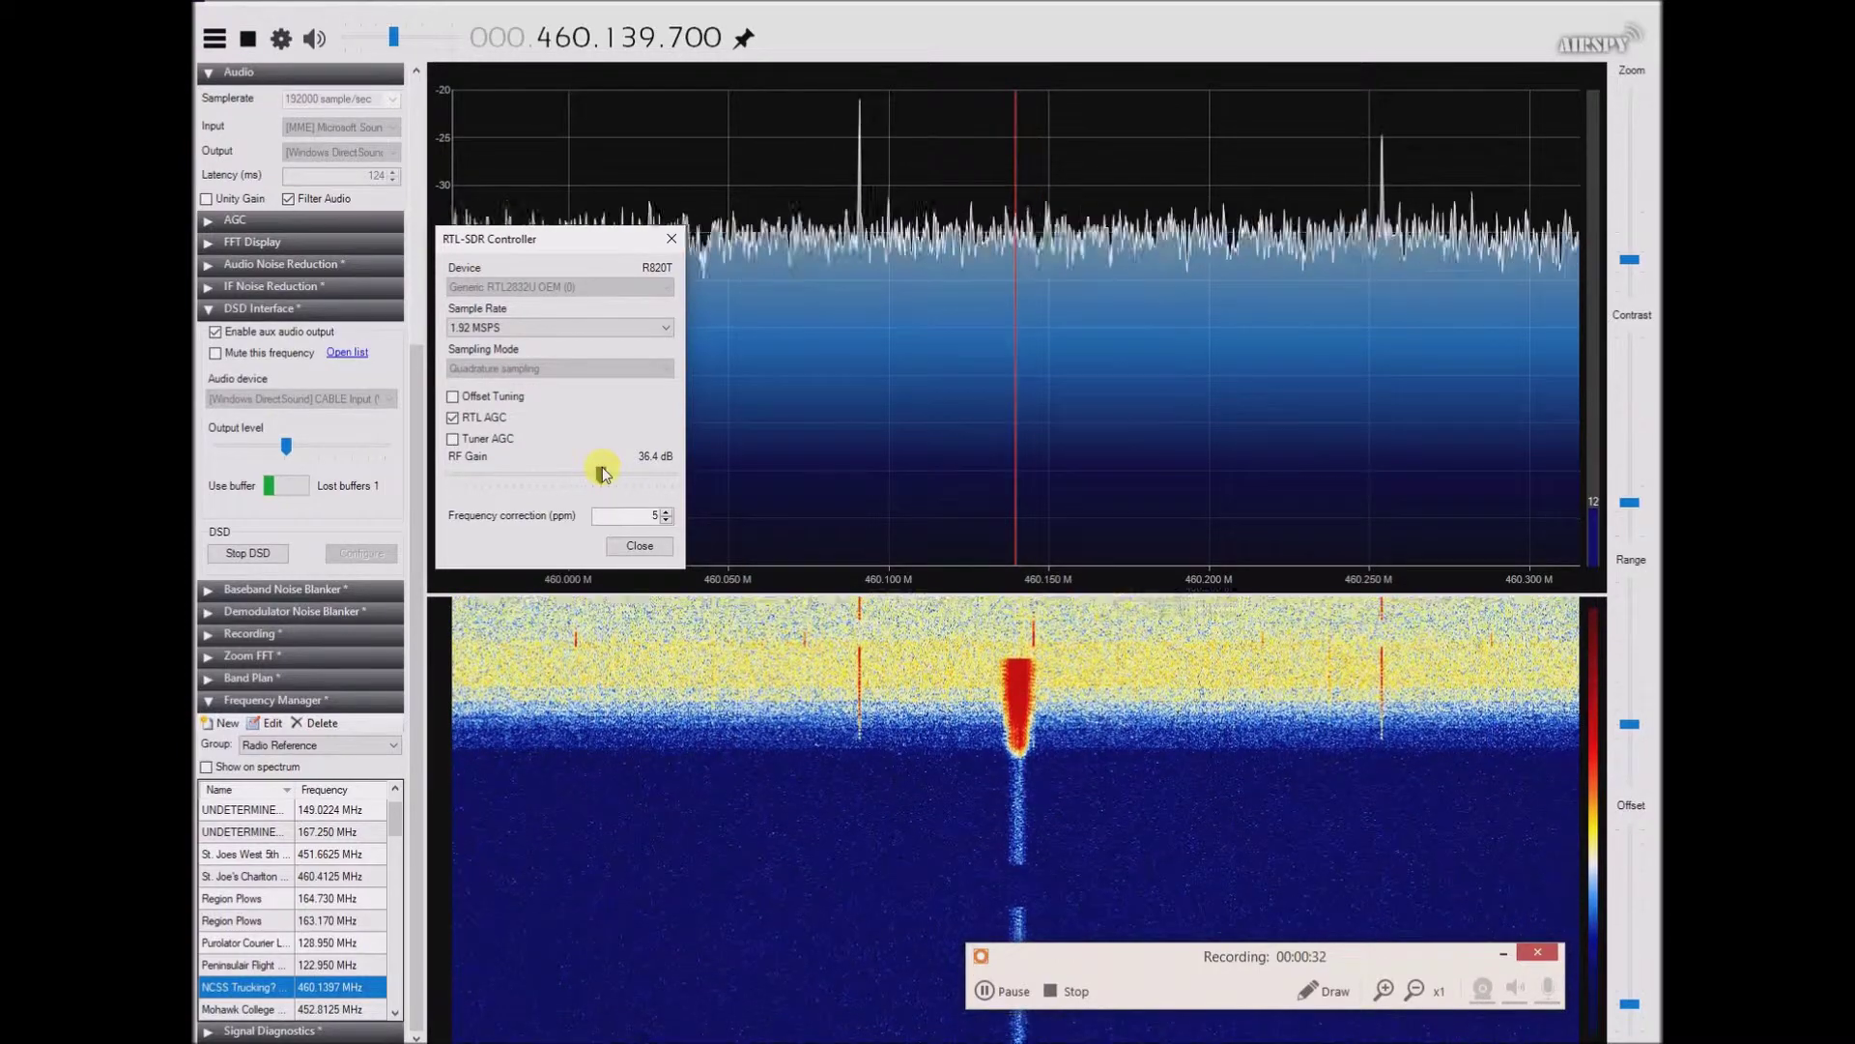
pyautogui.click(1022, 1032)
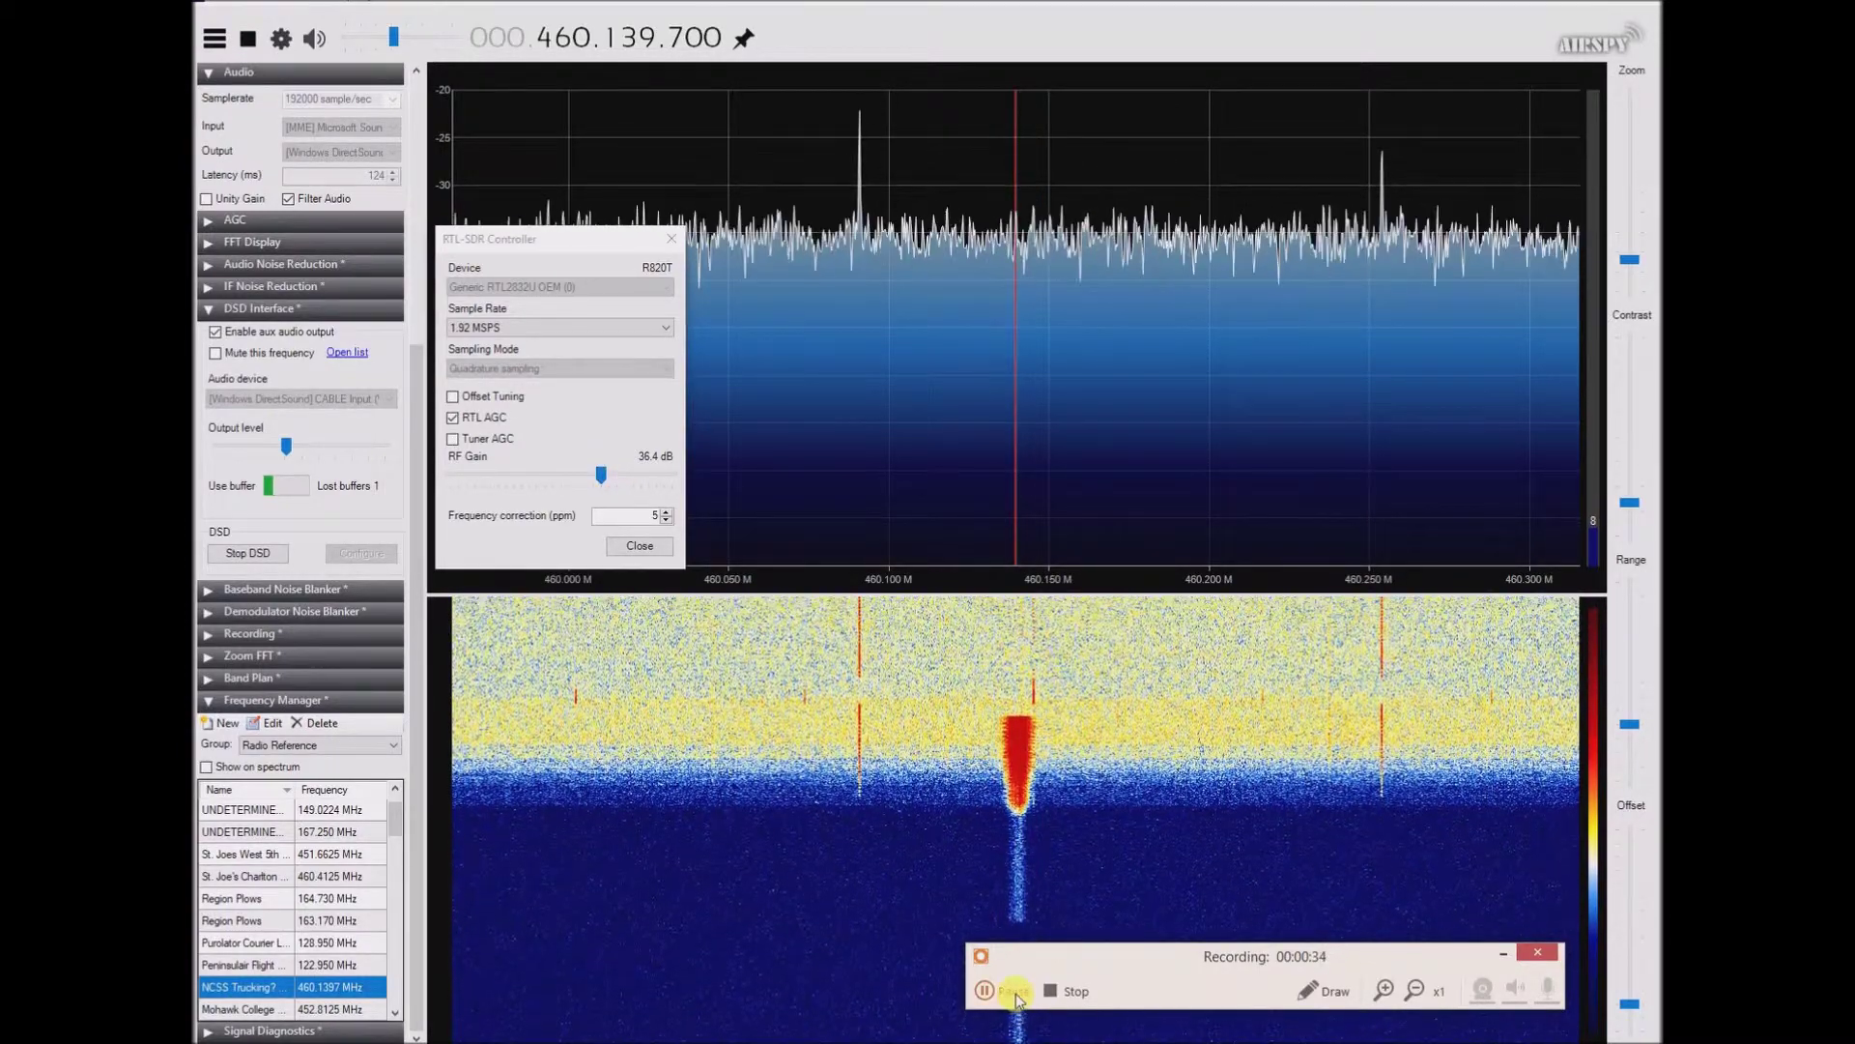
pyautogui.click(1013, 992)
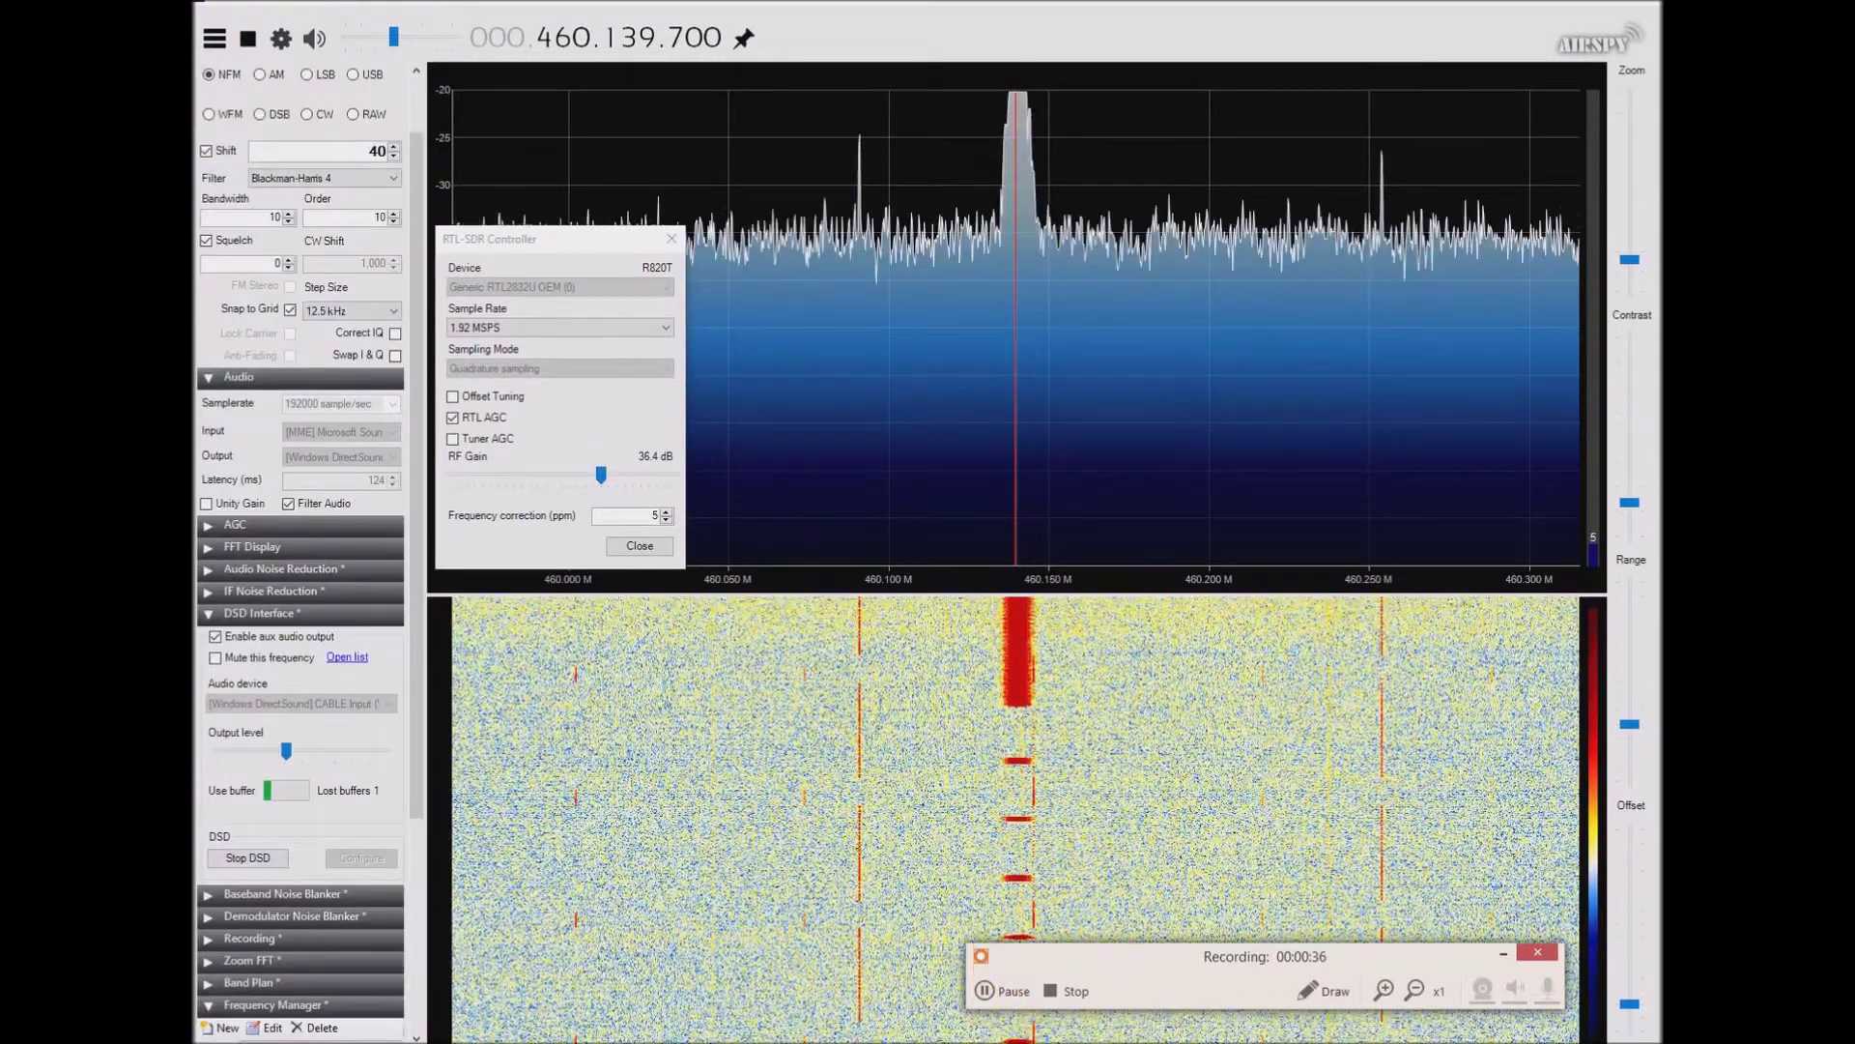
pyautogui.moveTo(1208, 1042)
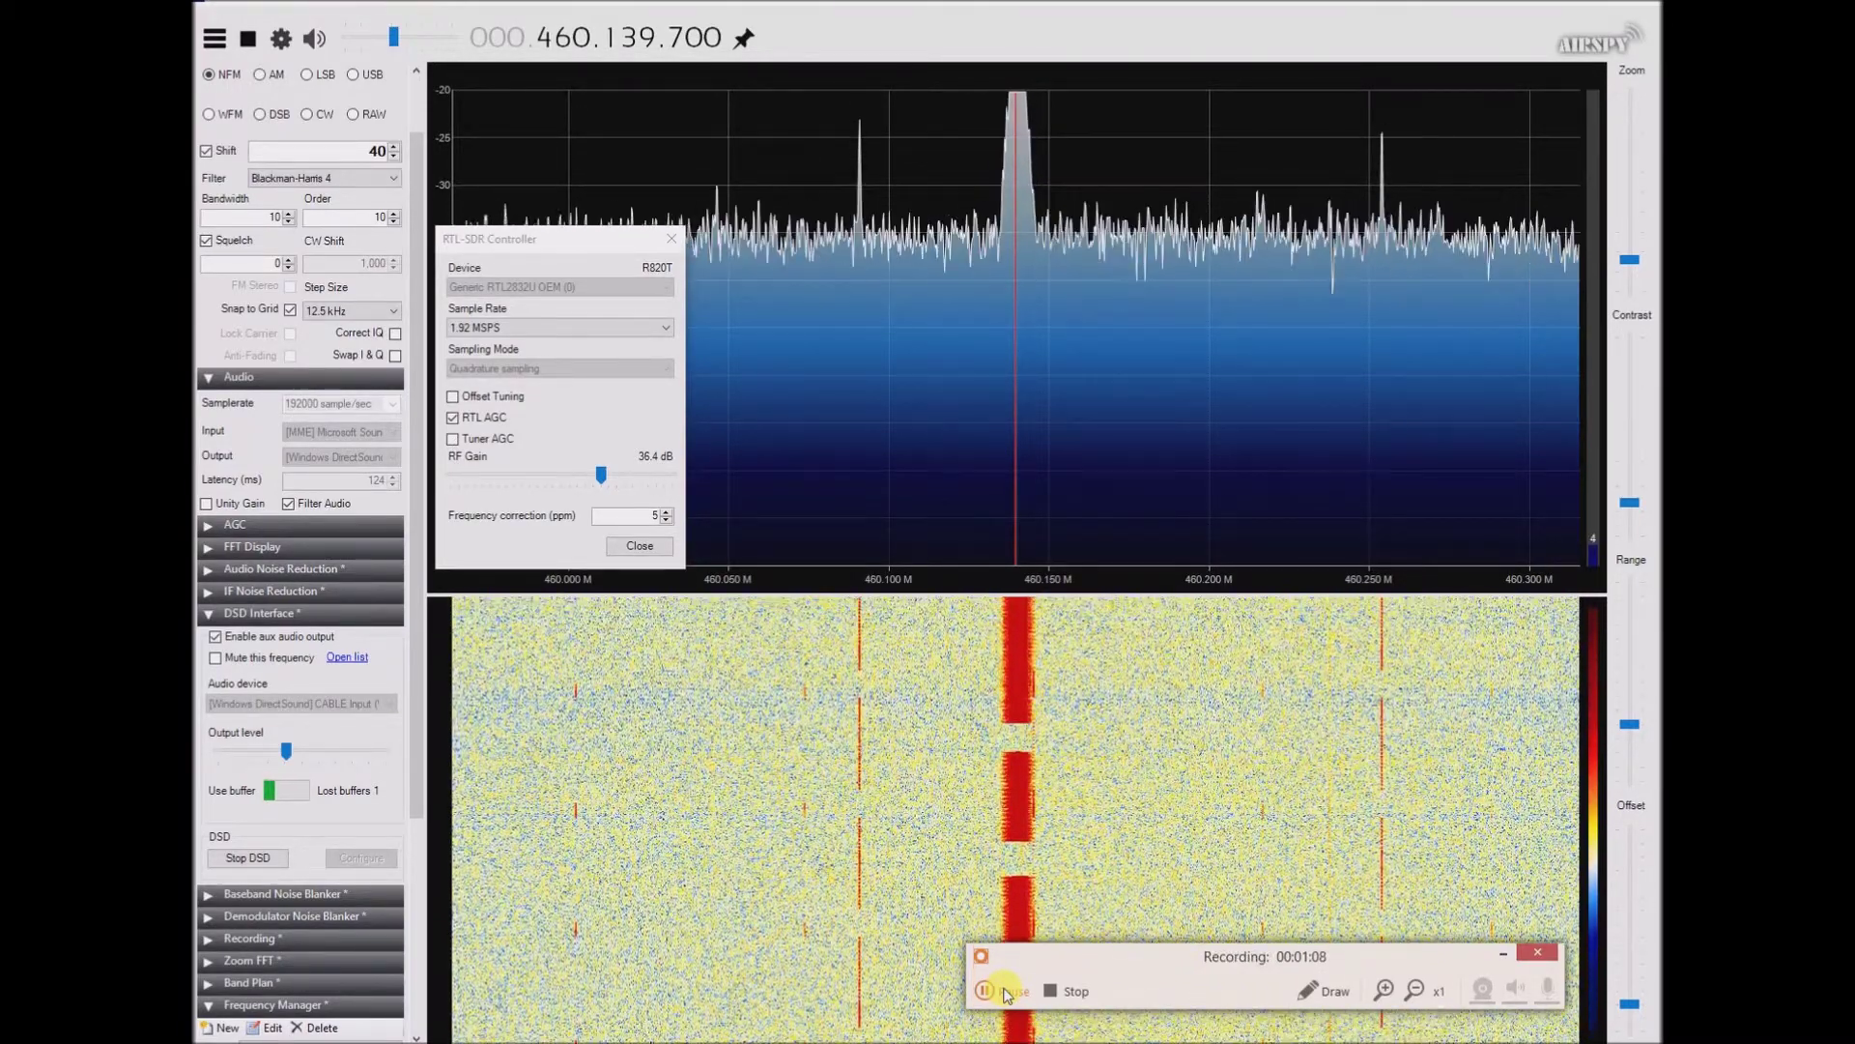
# Step: Lower the RF gain to 14.4 dB and bring up the VB-Audio Virtual Cable Control Panel to check its input levels
pyautogui.moveTo(620, 473); pyautogui.dragTo(512, 479)
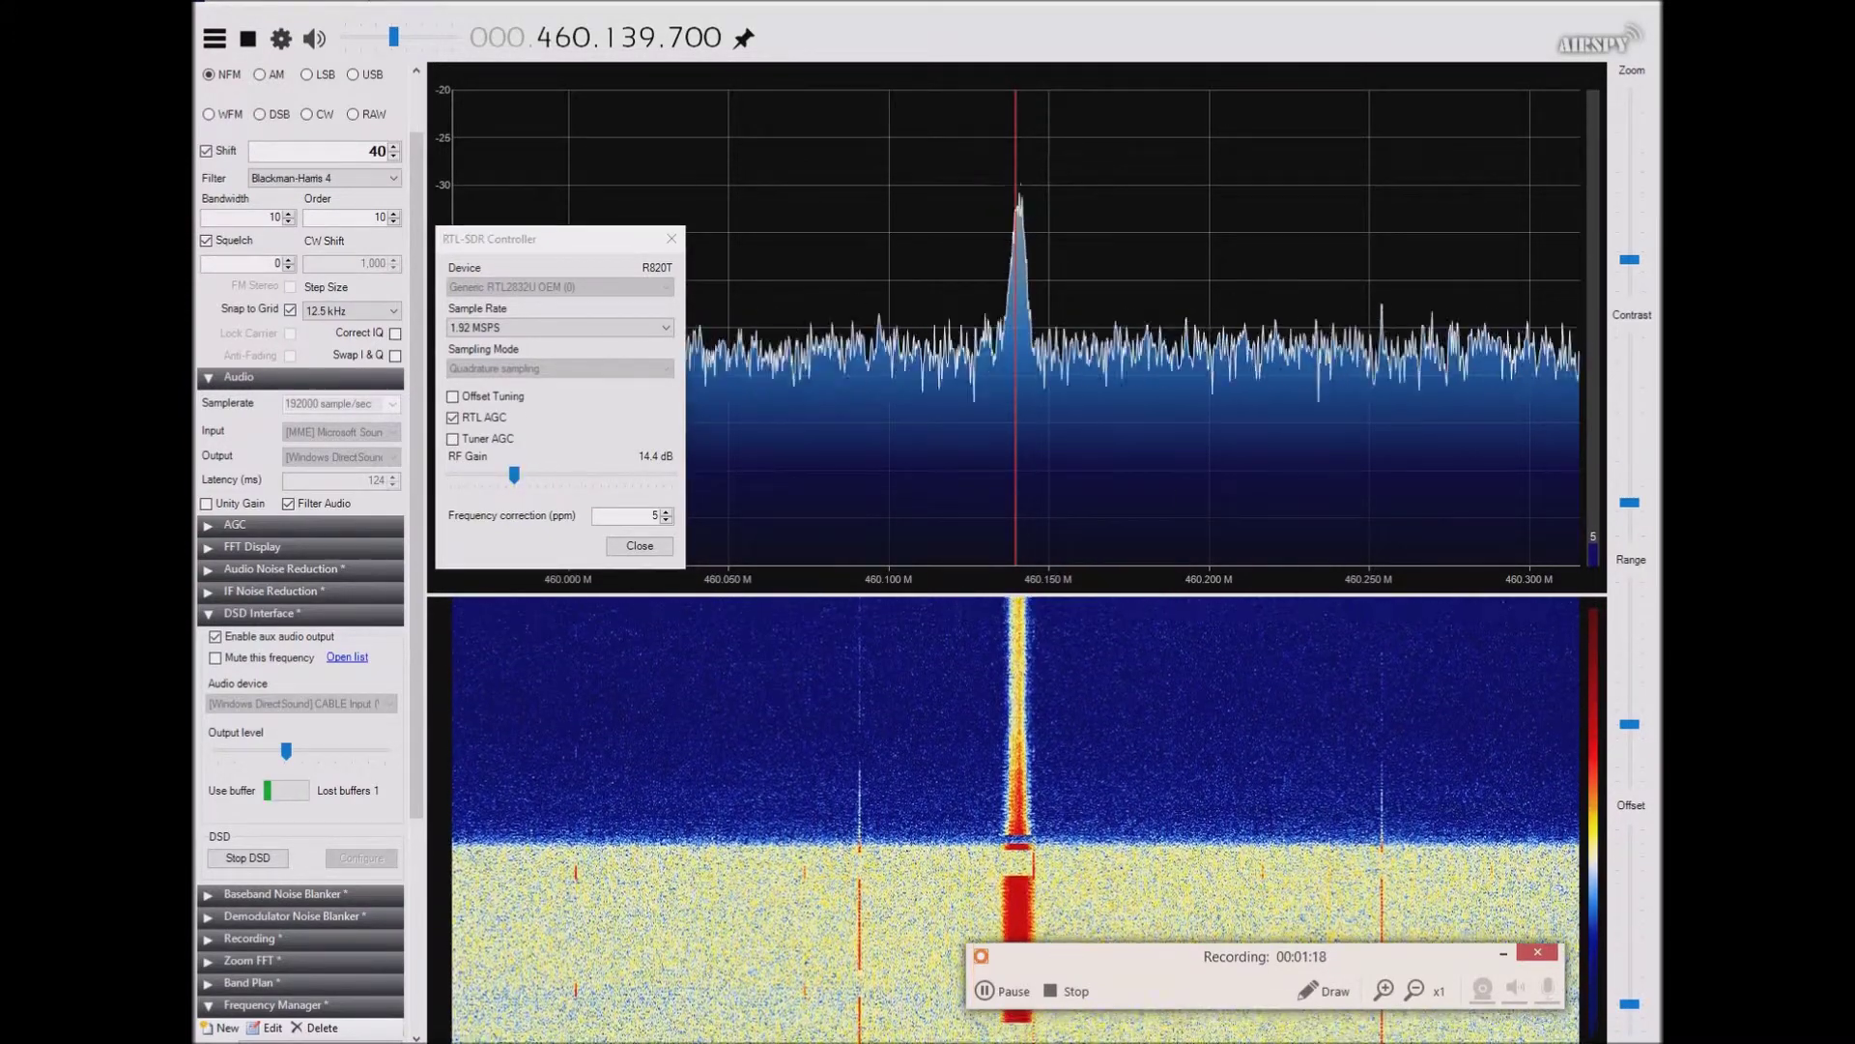
pyautogui.hotkey('alt', 'Tab')
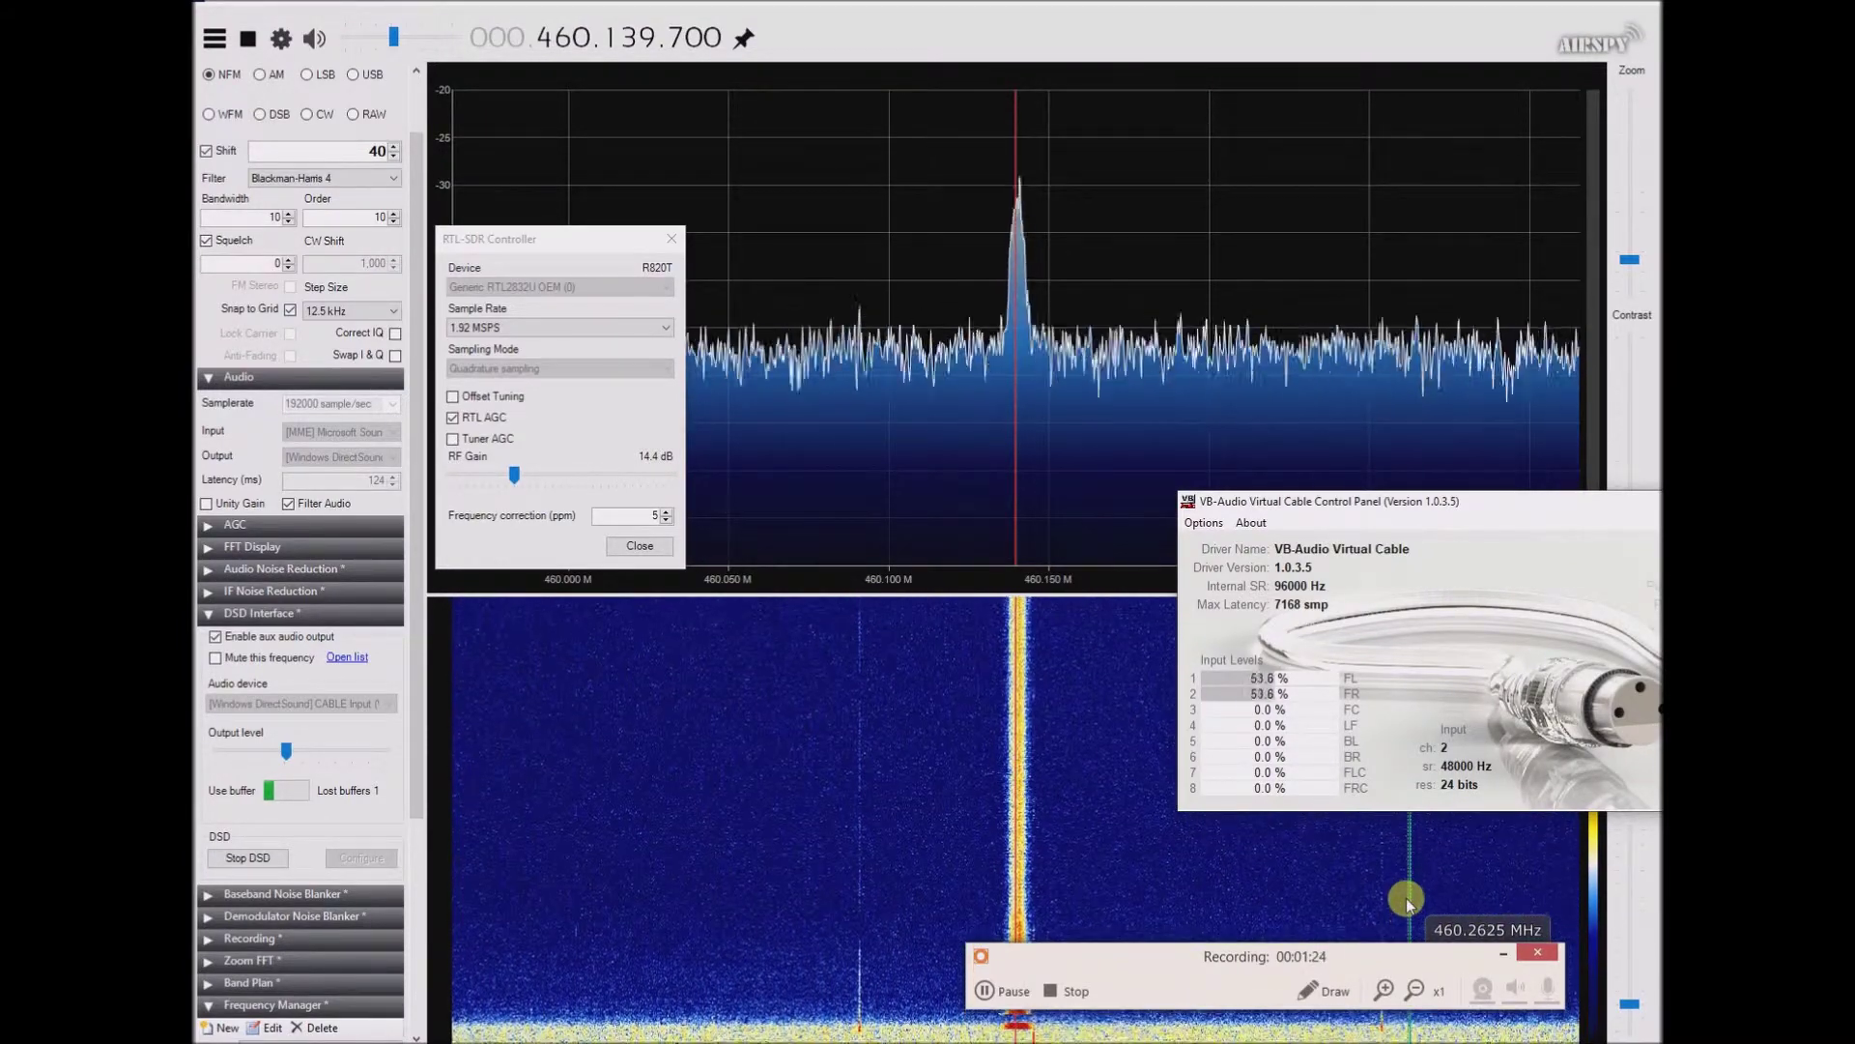
# Step: Set the RF gain to 37.2 dB and narrow the displayed range of the spectrum and waterfall
pyautogui.moveTo(517, 482); pyautogui.dragTo(611, 482)
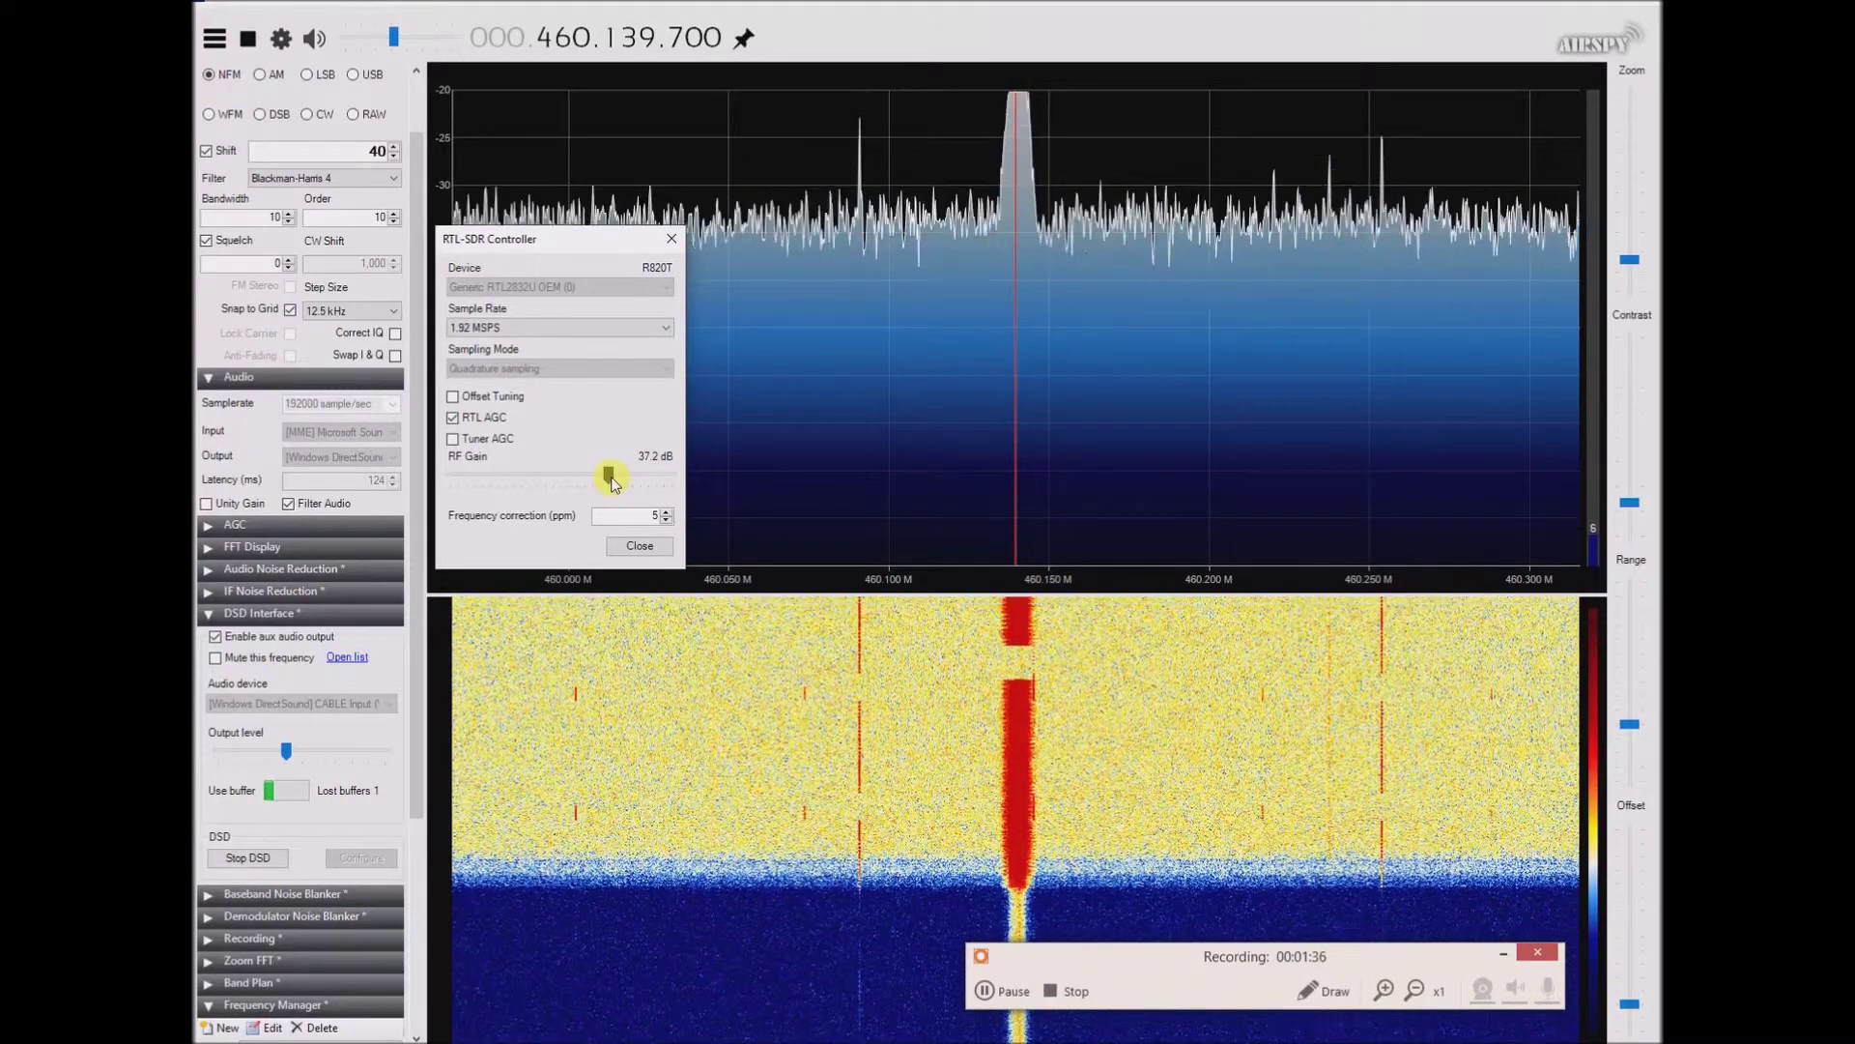
pyautogui.click(1652, 761)
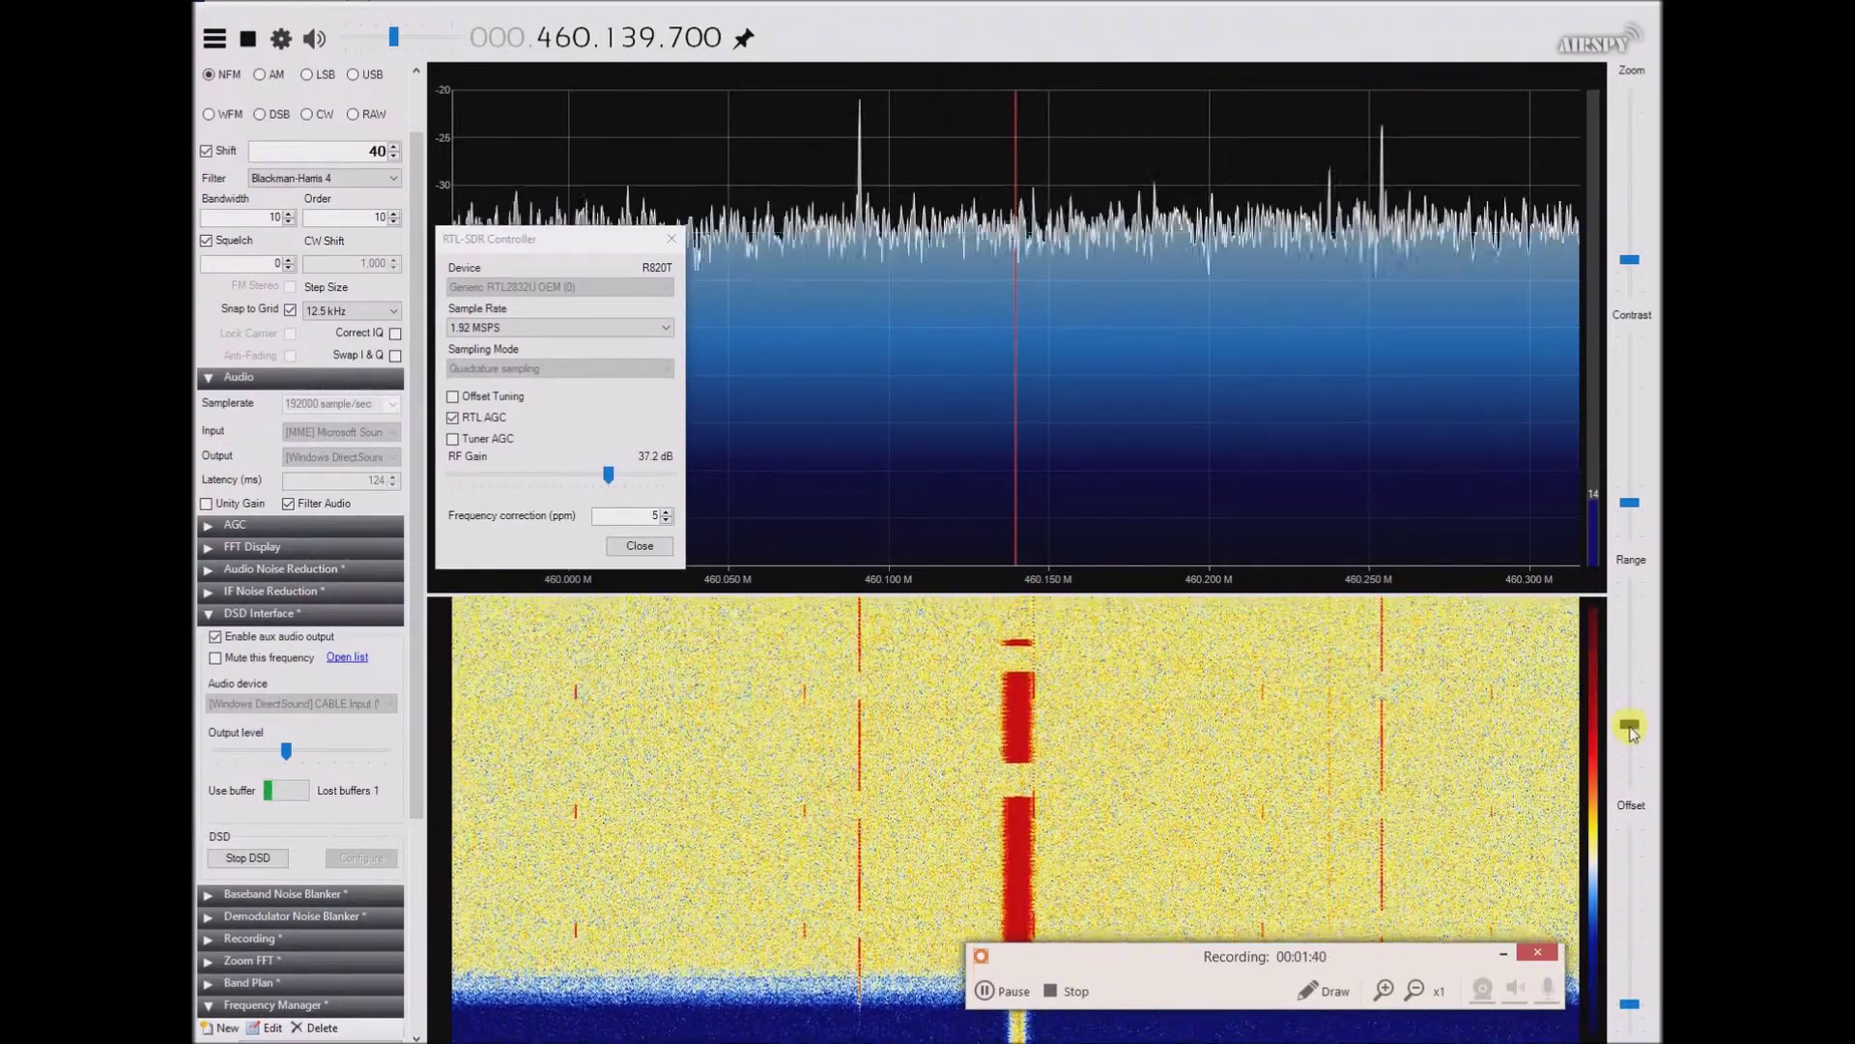
pyautogui.moveTo(1632, 736); pyautogui.dragTo(1639, 773)
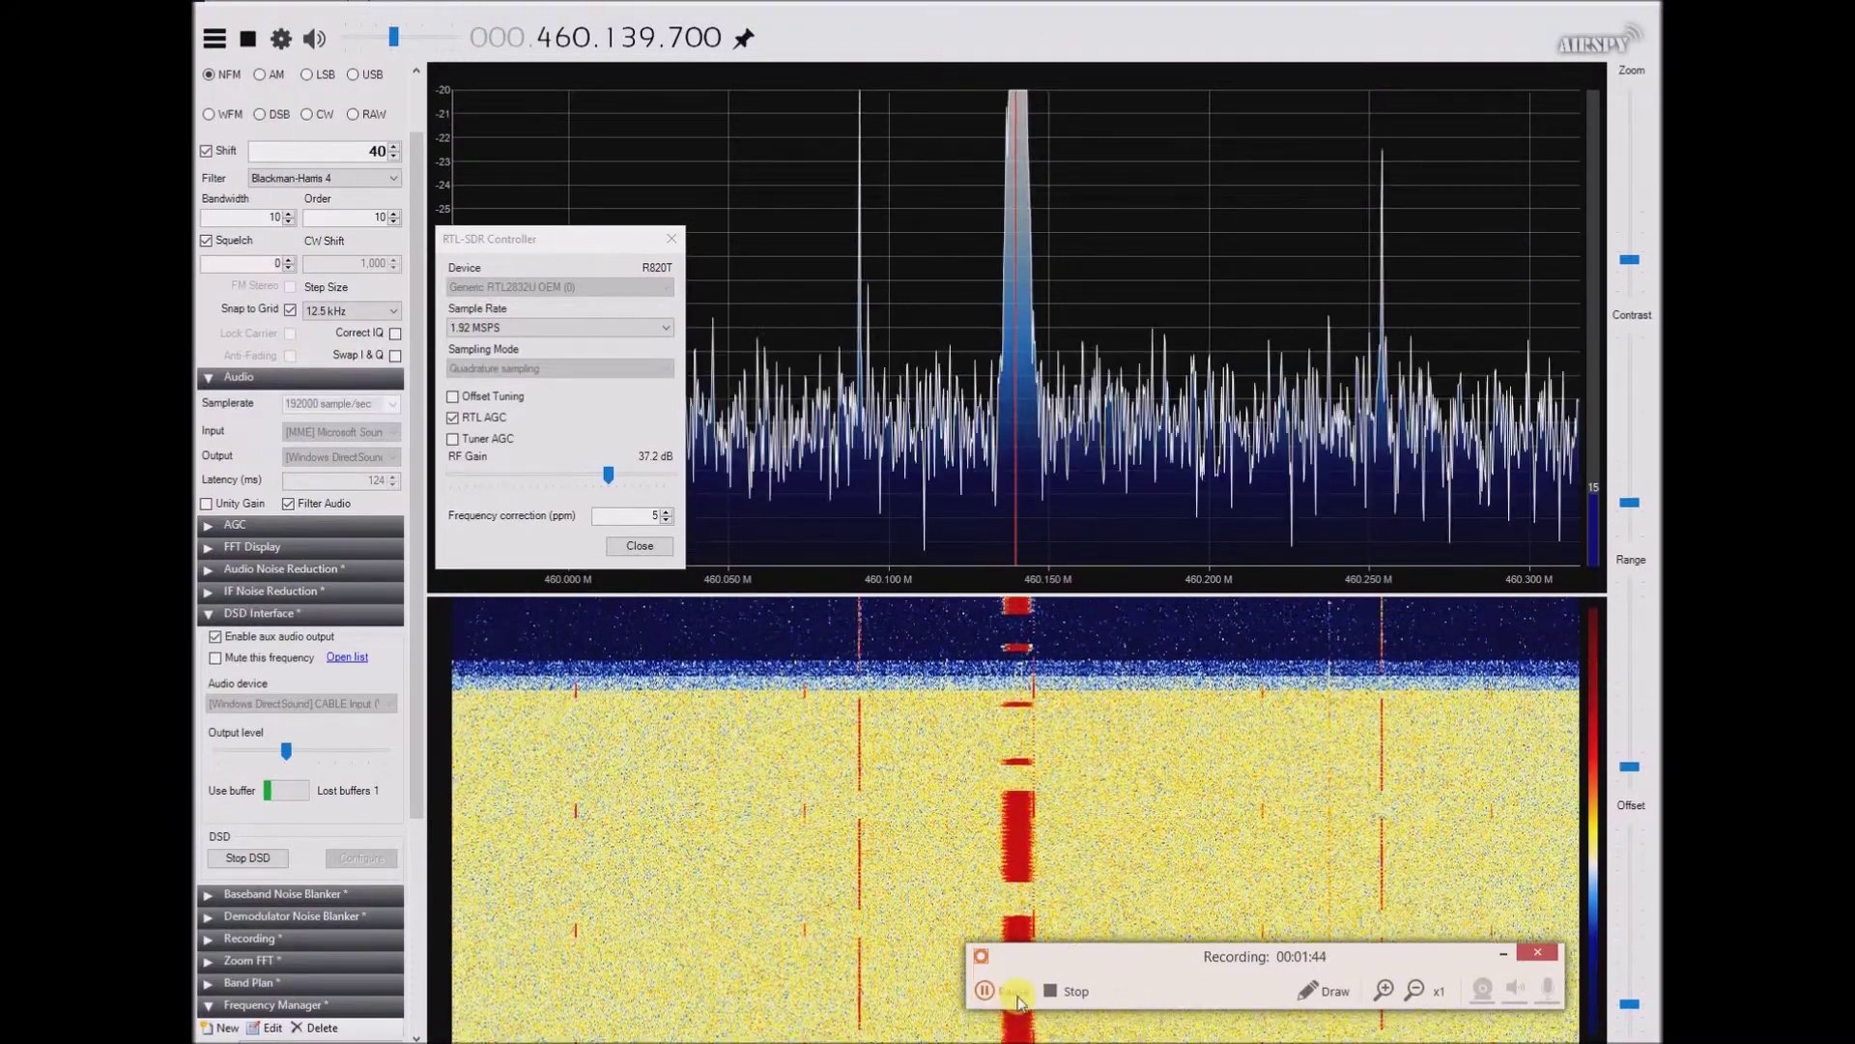
pyautogui.click(1017, 996)
pyautogui.click(1018, 996)
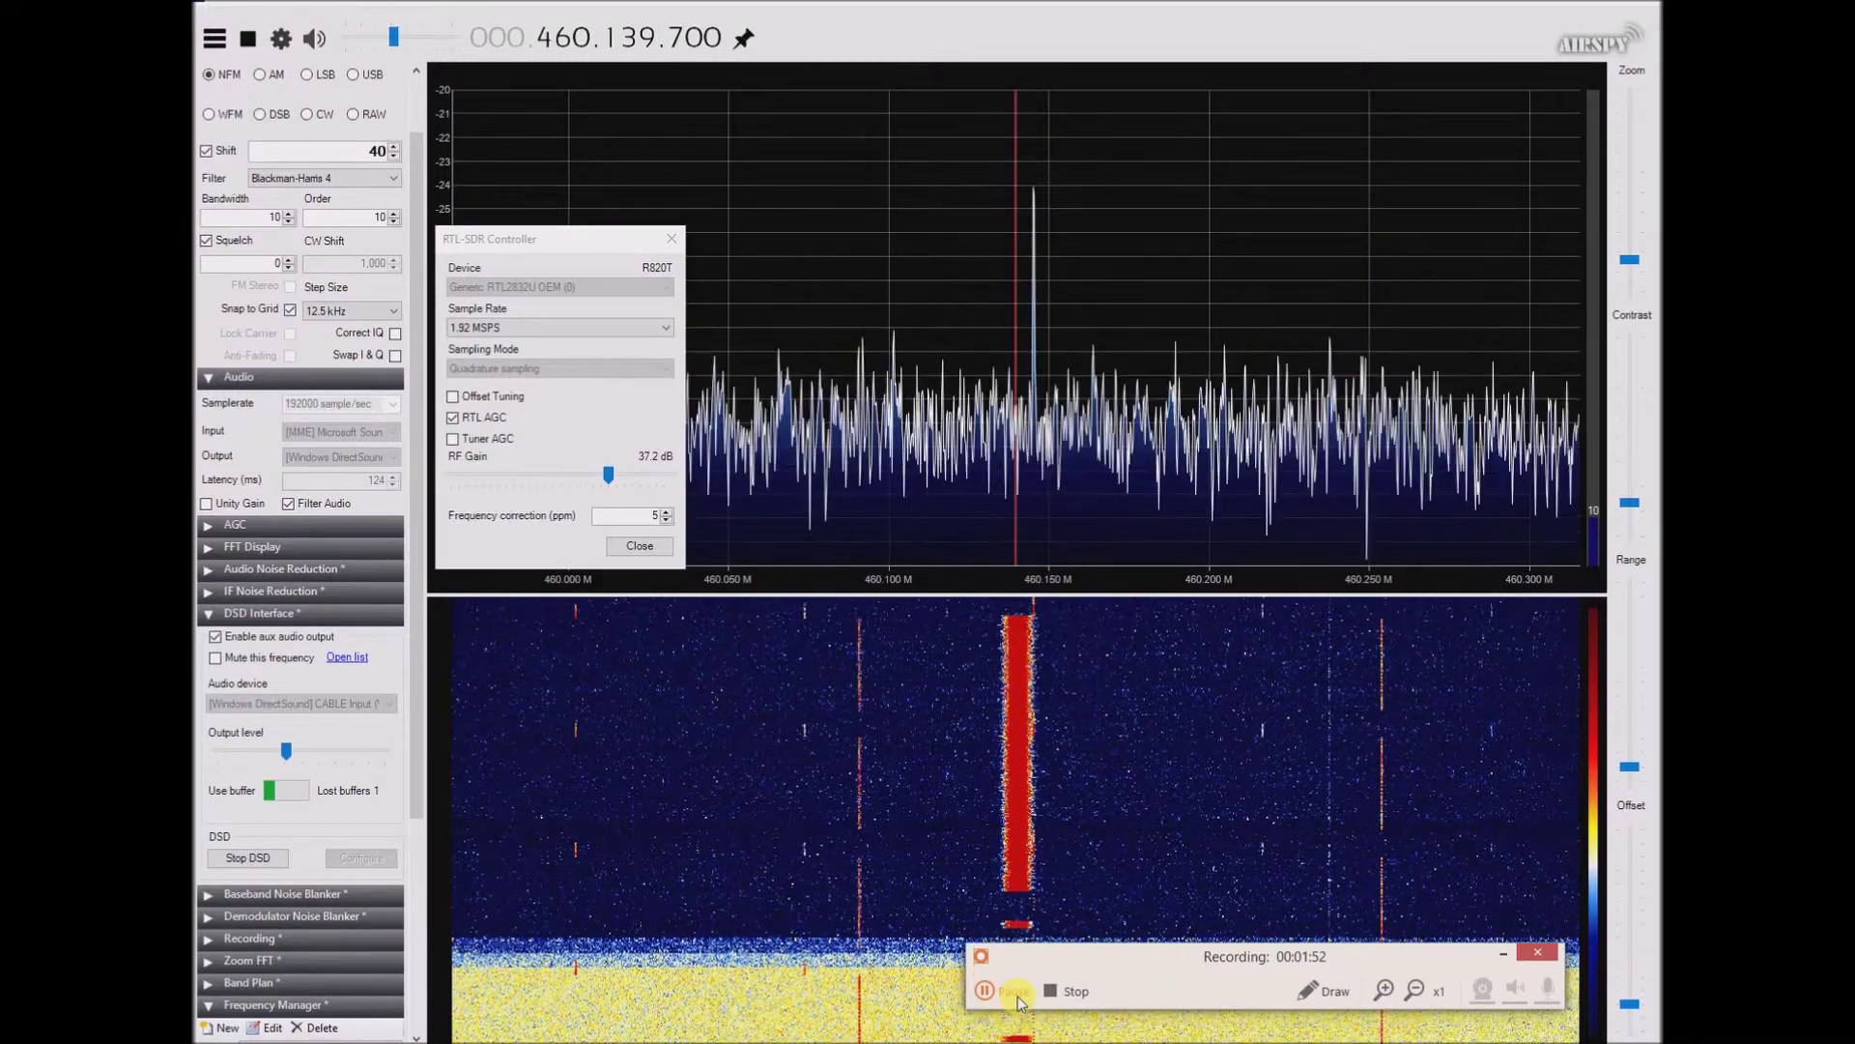
# Step: Bring the DSD+ decoder console, Source Audio and Event Log windows to the front
pyautogui.moveTo(996, 1042)
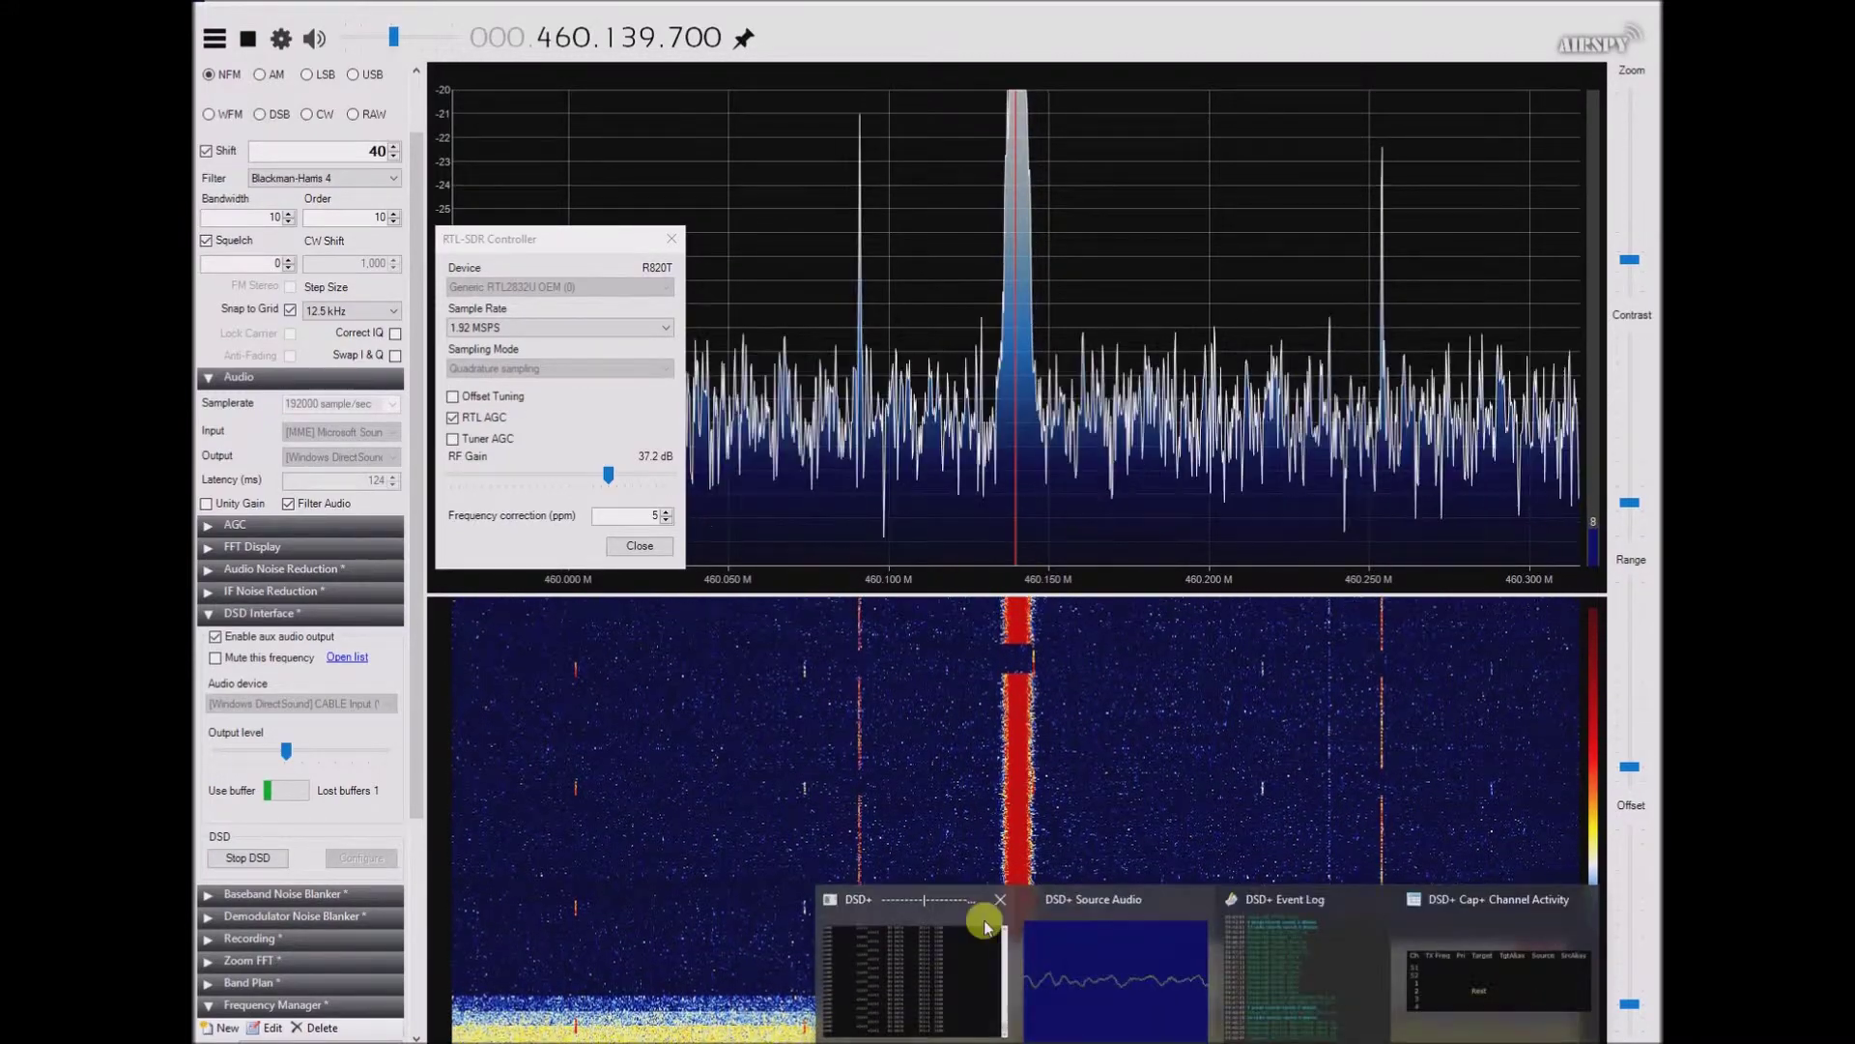
pyautogui.click(932, 899)
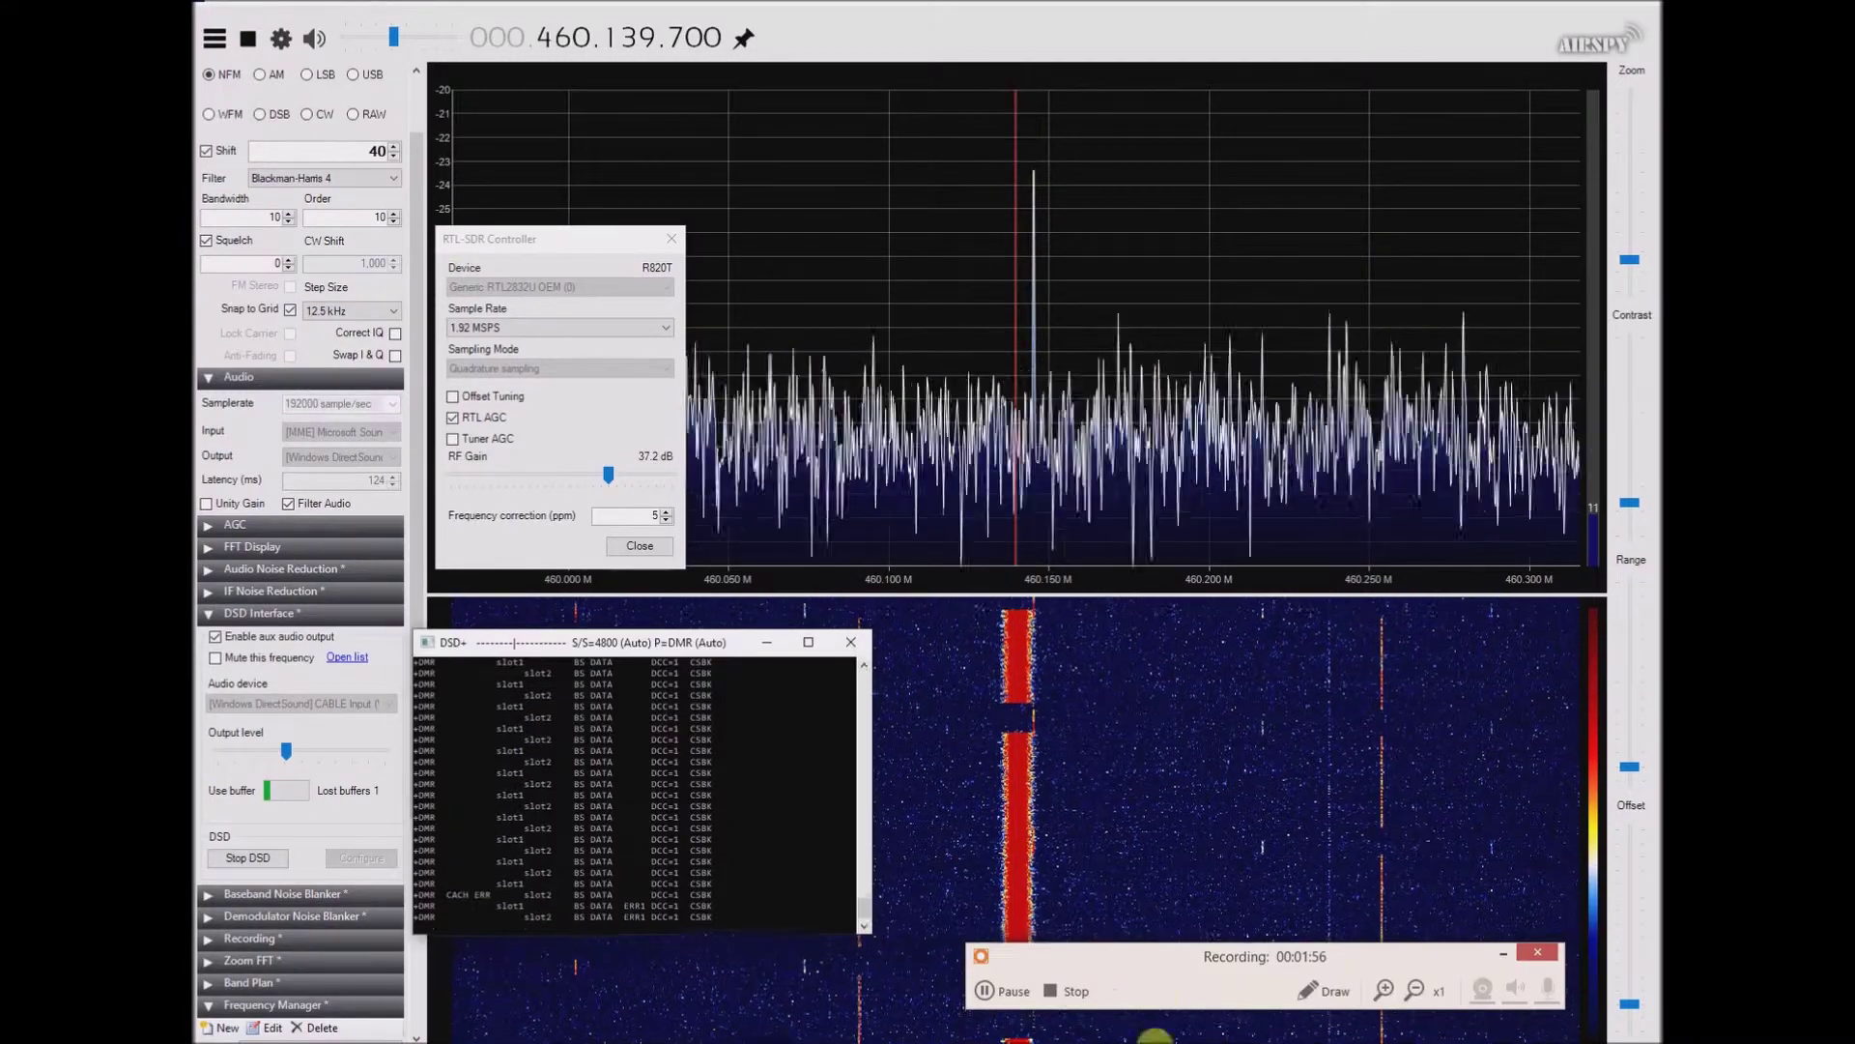
pyautogui.click(1110, 986)
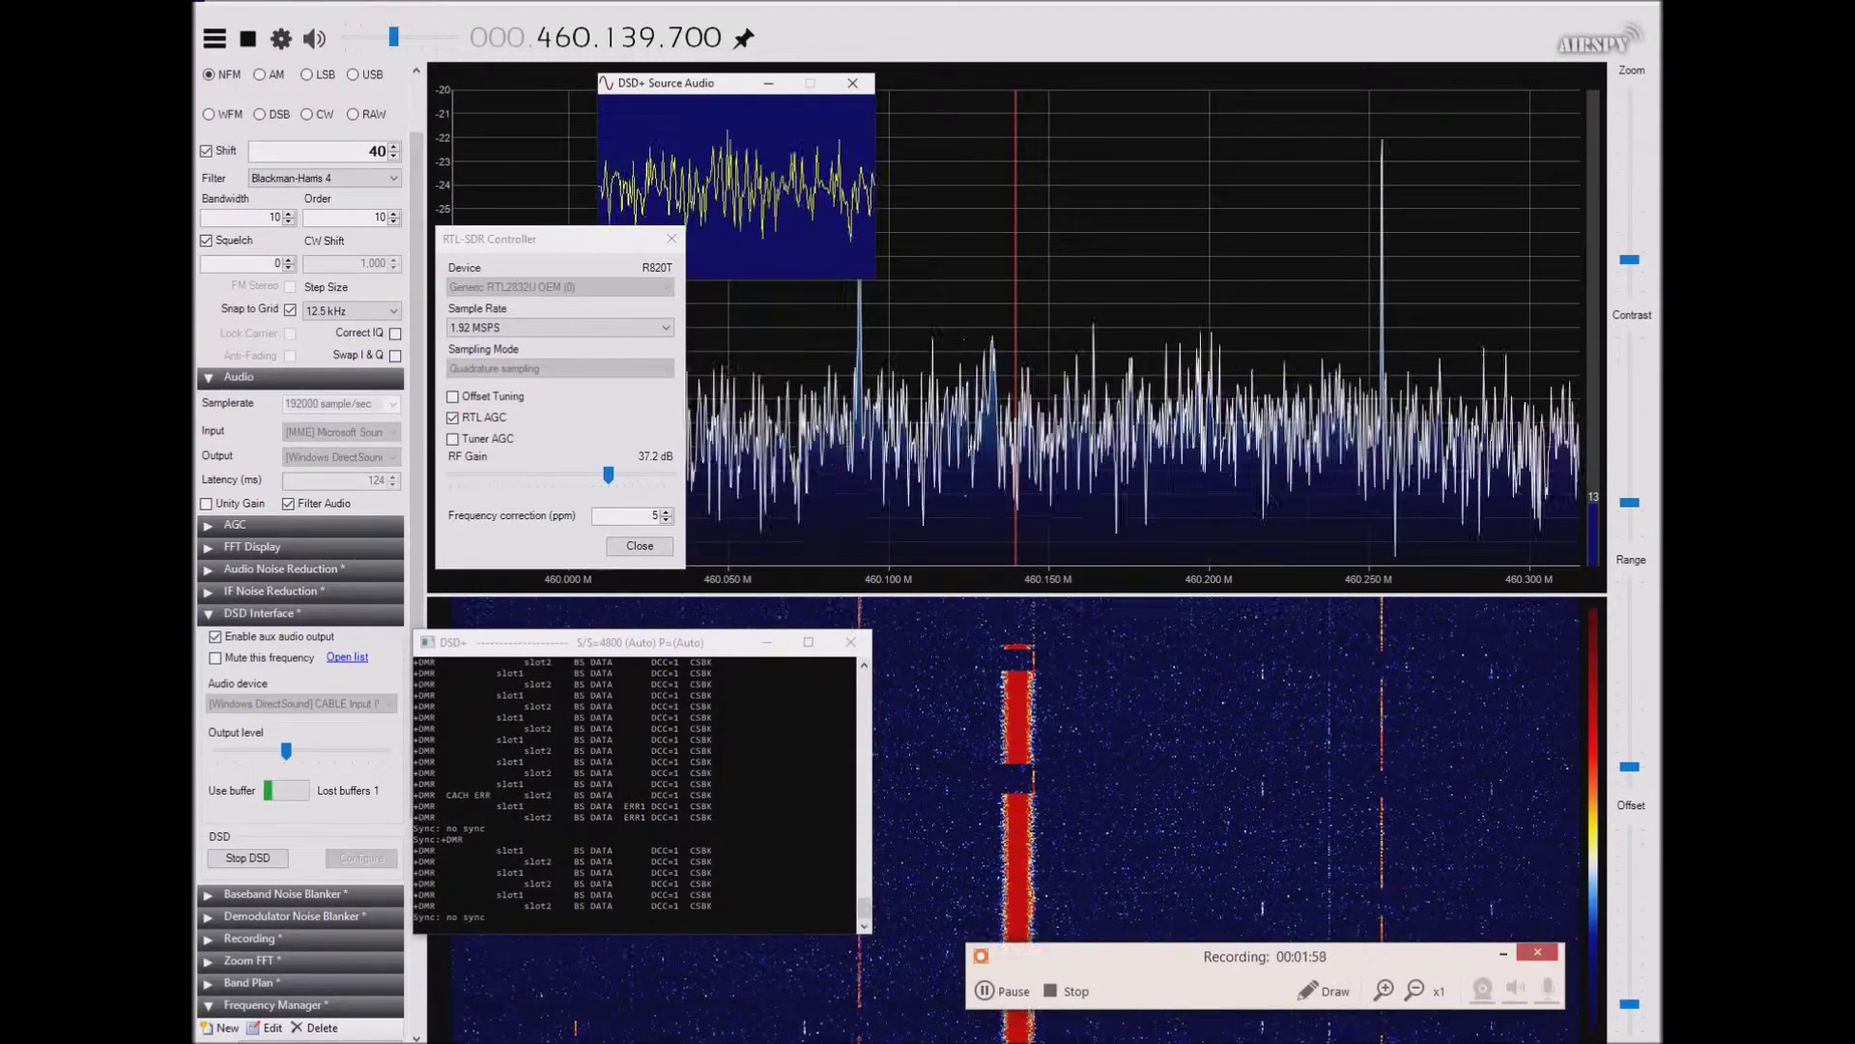
pyautogui.click(1276, 987)
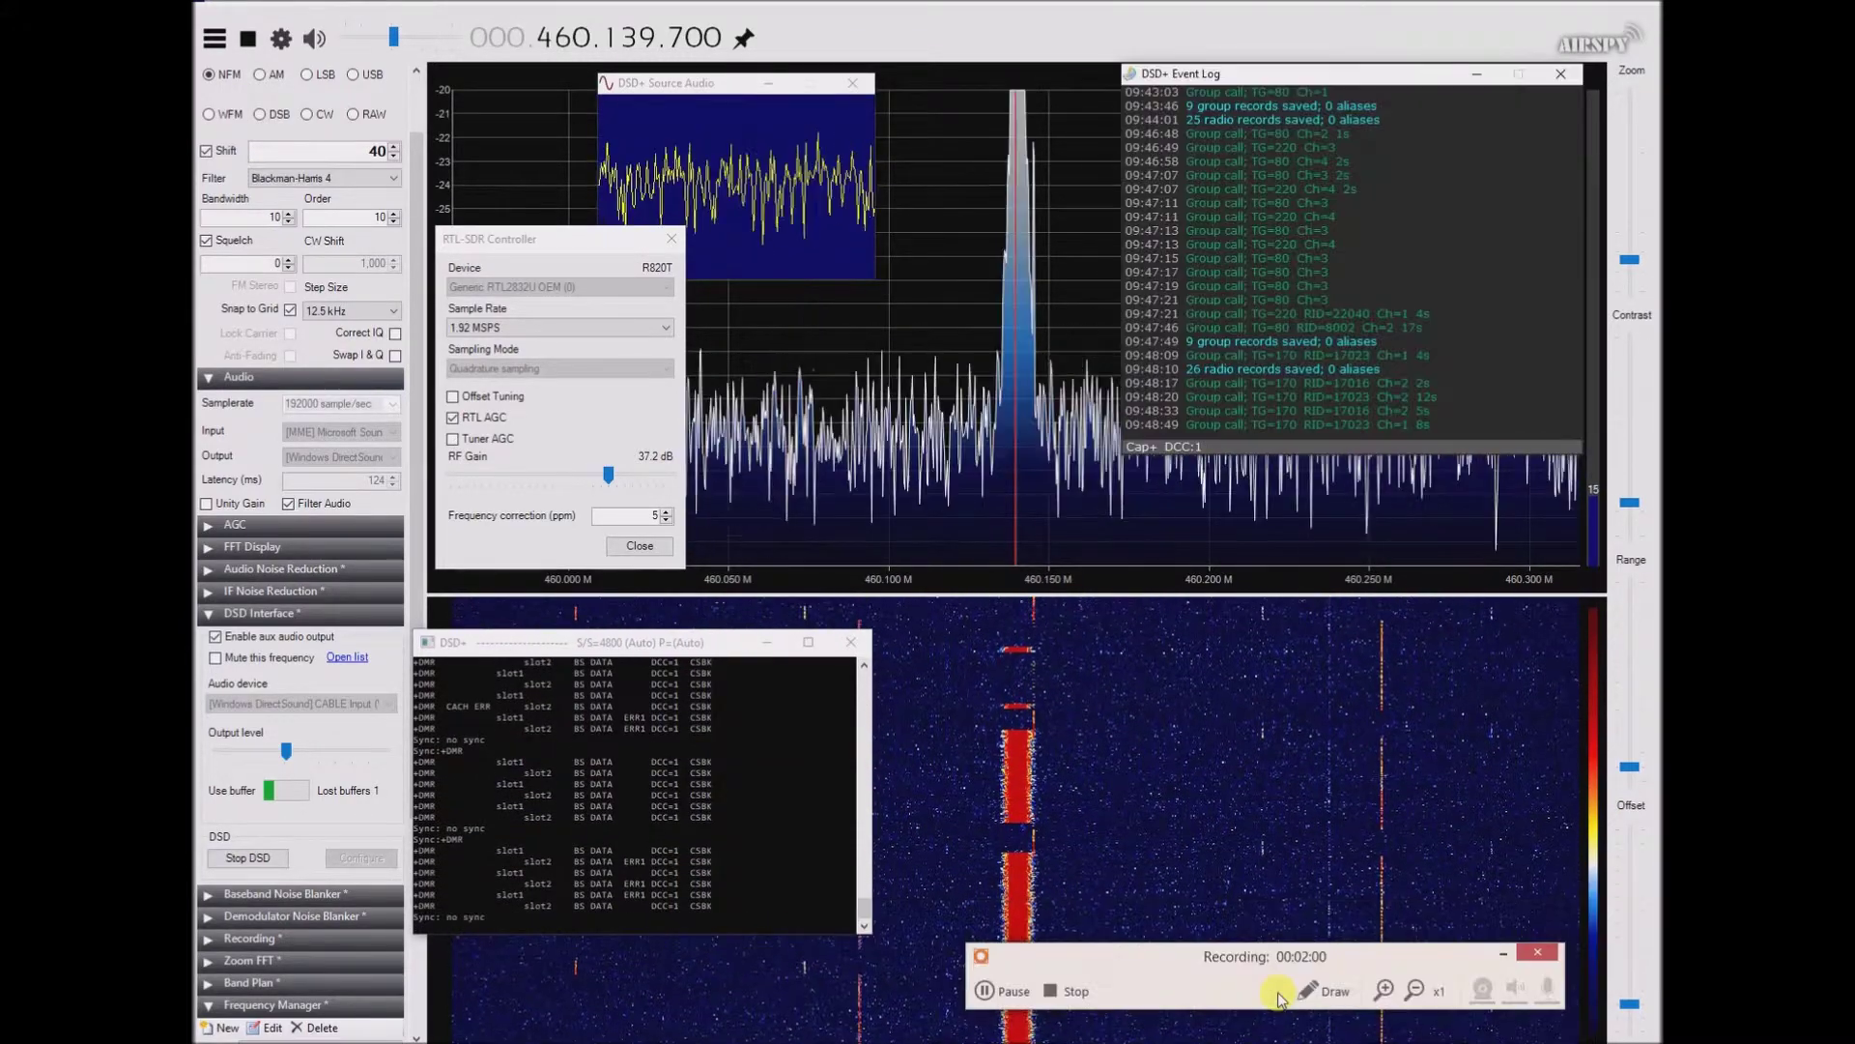
pyautogui.moveTo(1208, 1043)
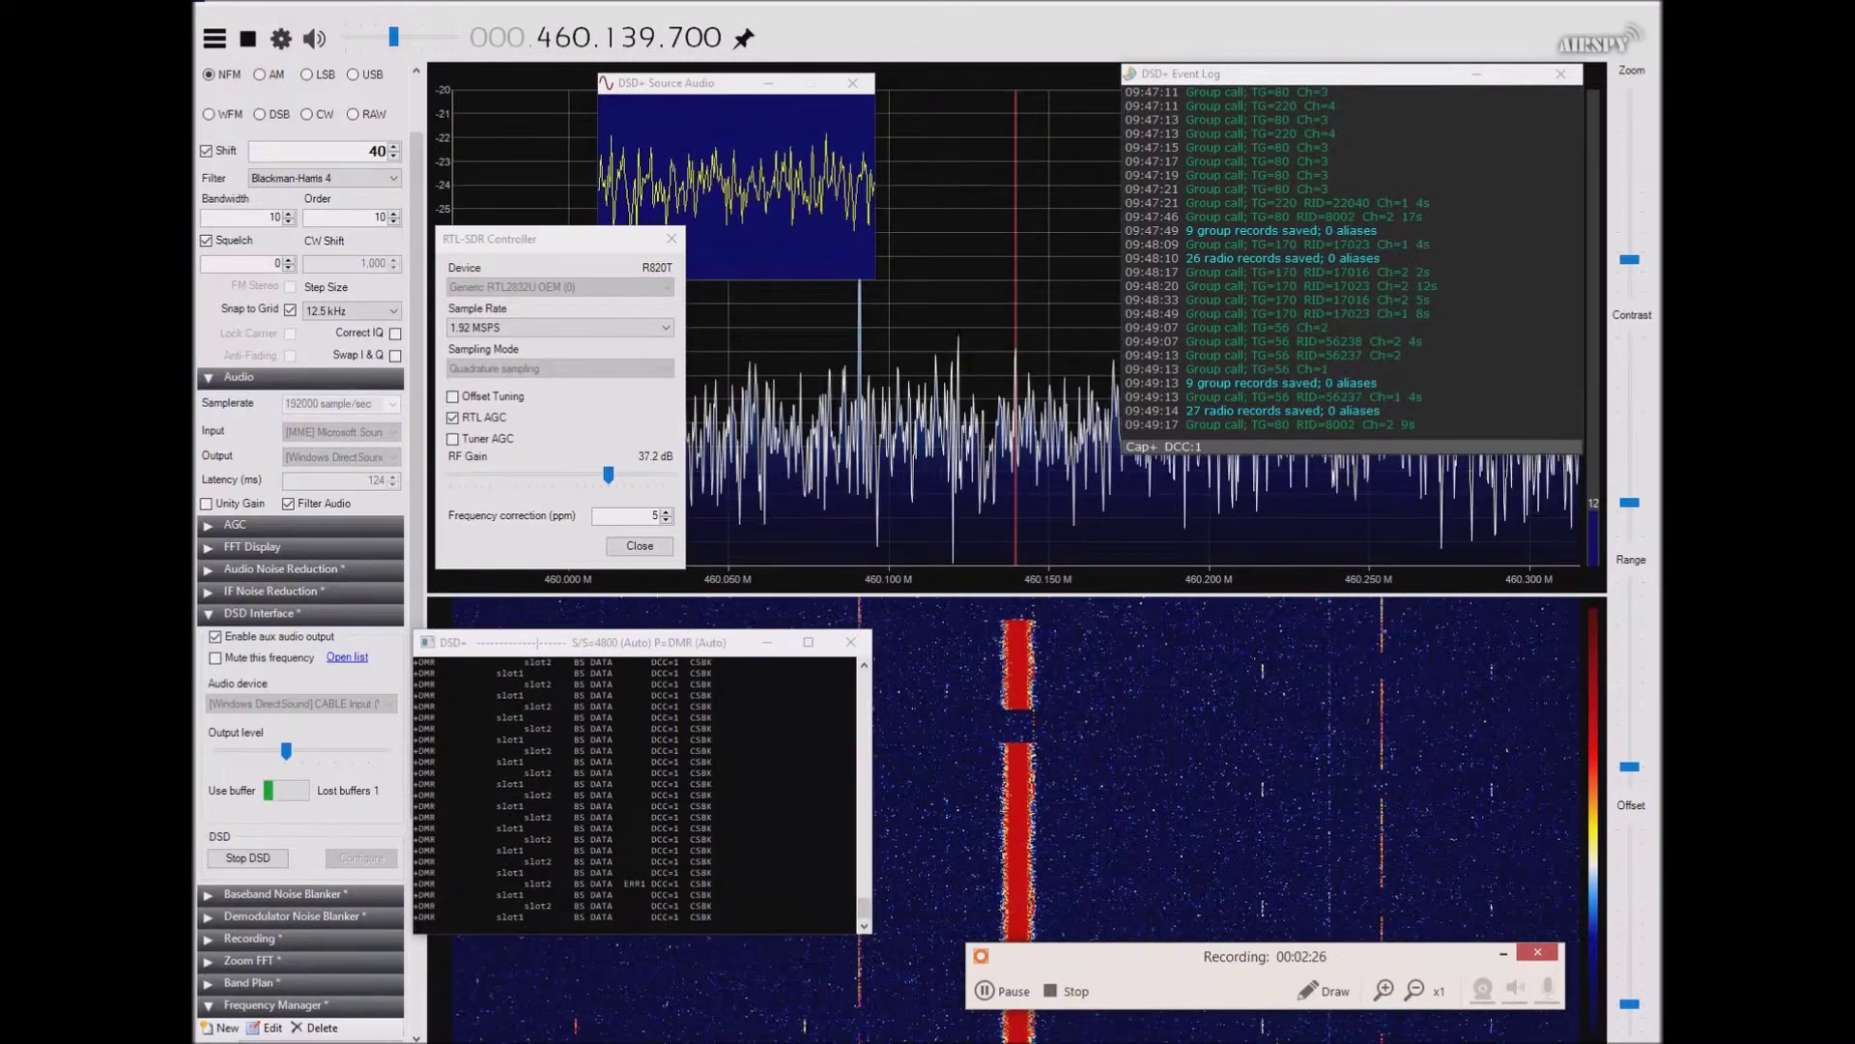
# Step: Set the Windows communications activity option to reduce the volume of other sounds by 80% and apply it
pyautogui.click(1023, 998)
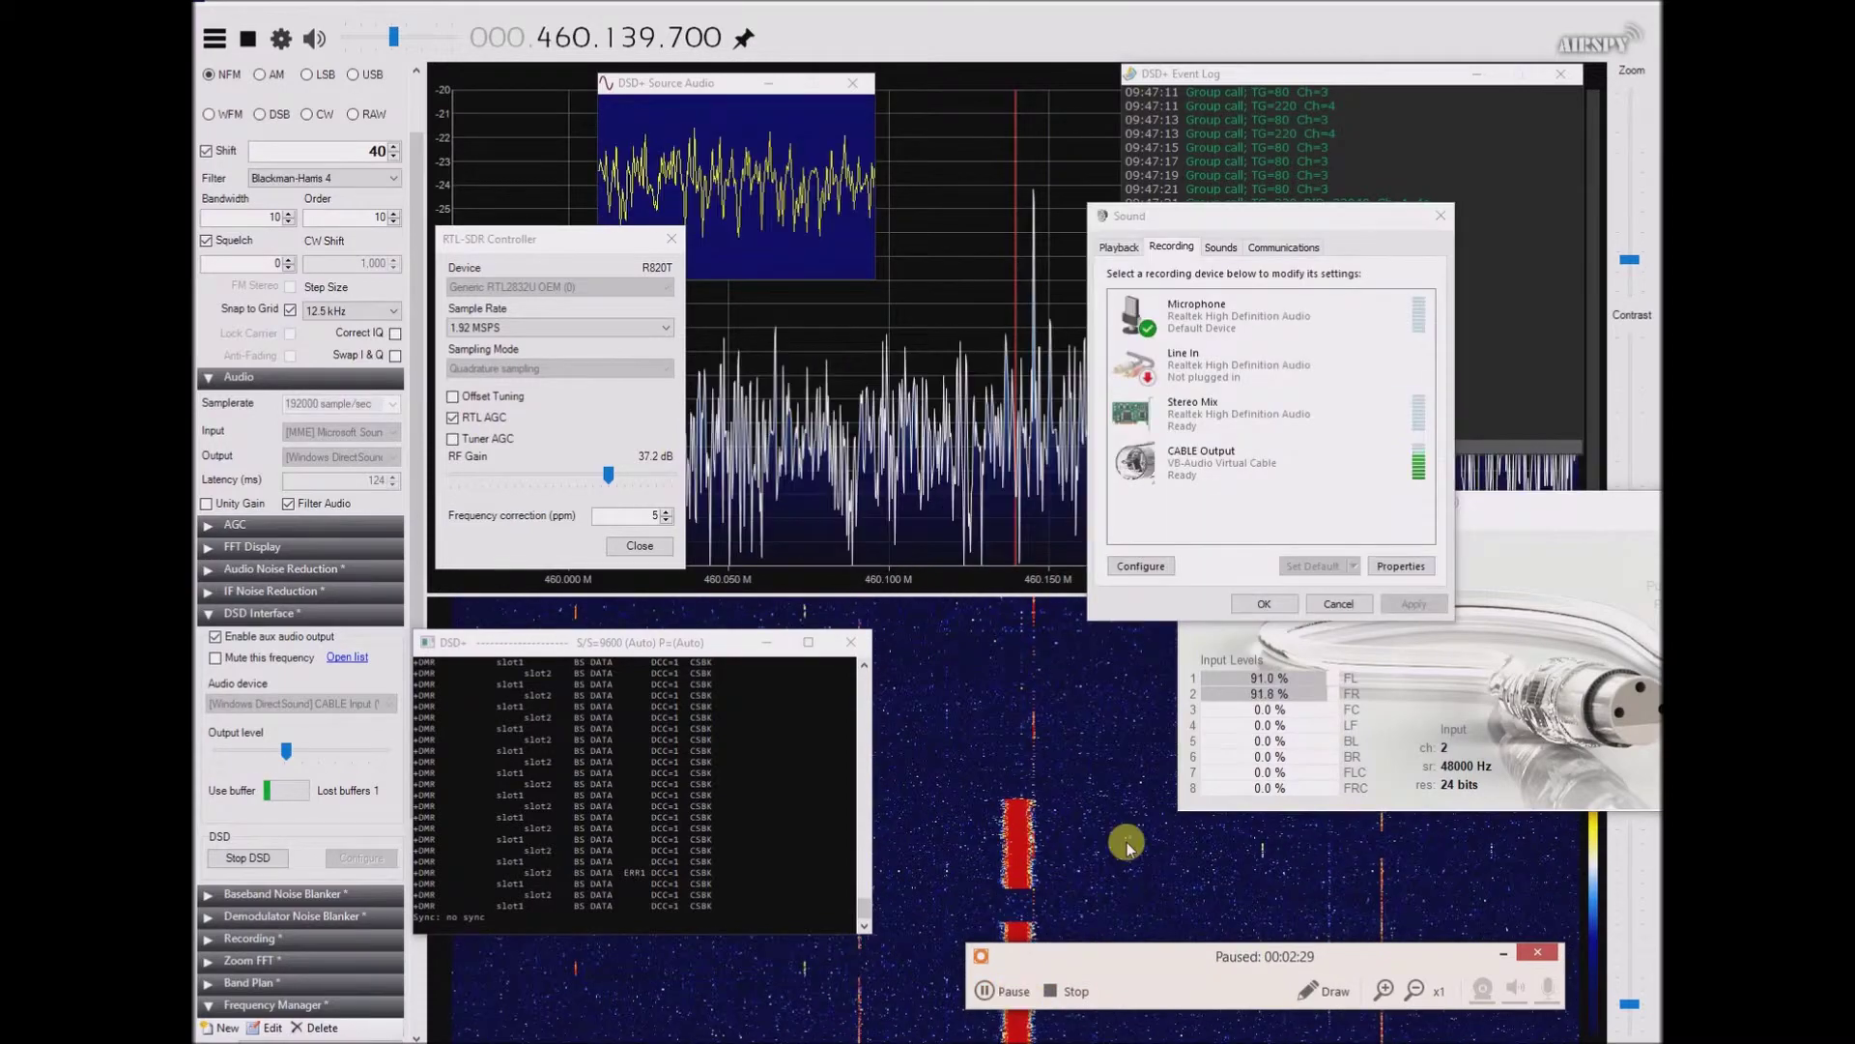
pyautogui.click(1276, 249)
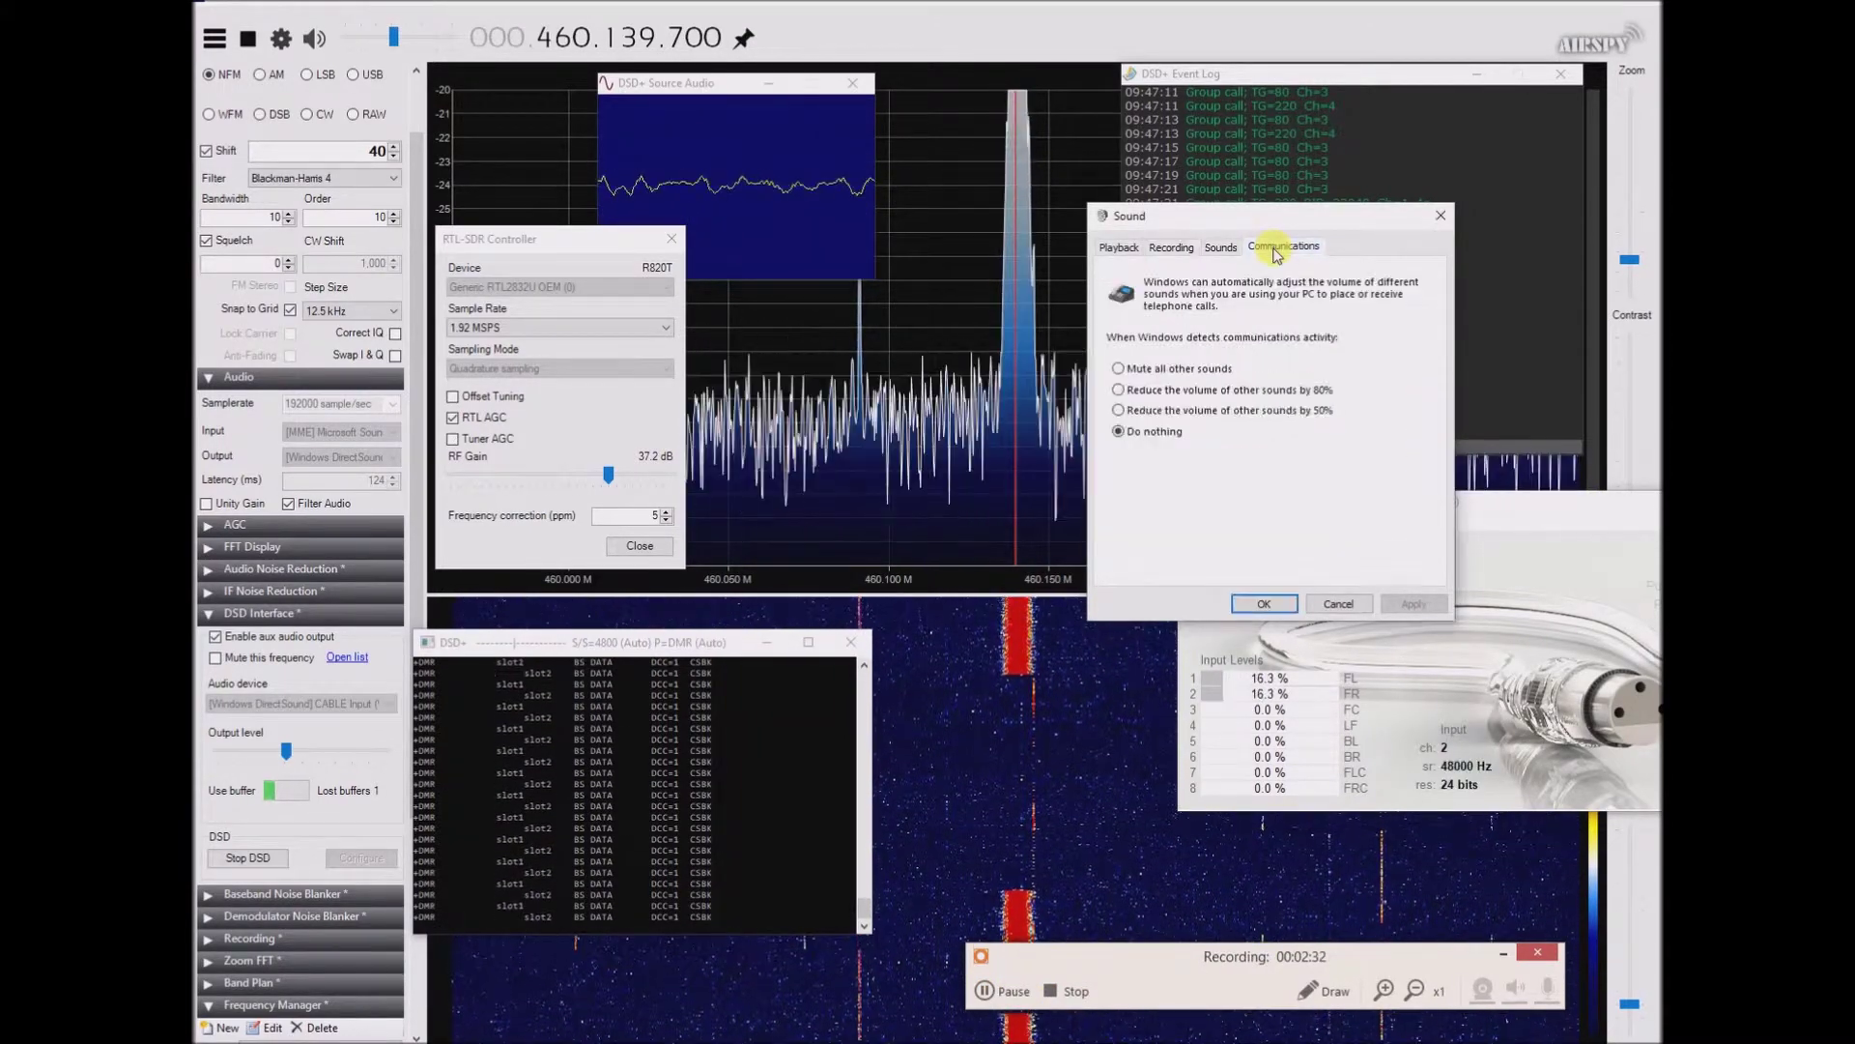
pyautogui.moveTo(1237, 221); pyautogui.dragTo(1329, 123)
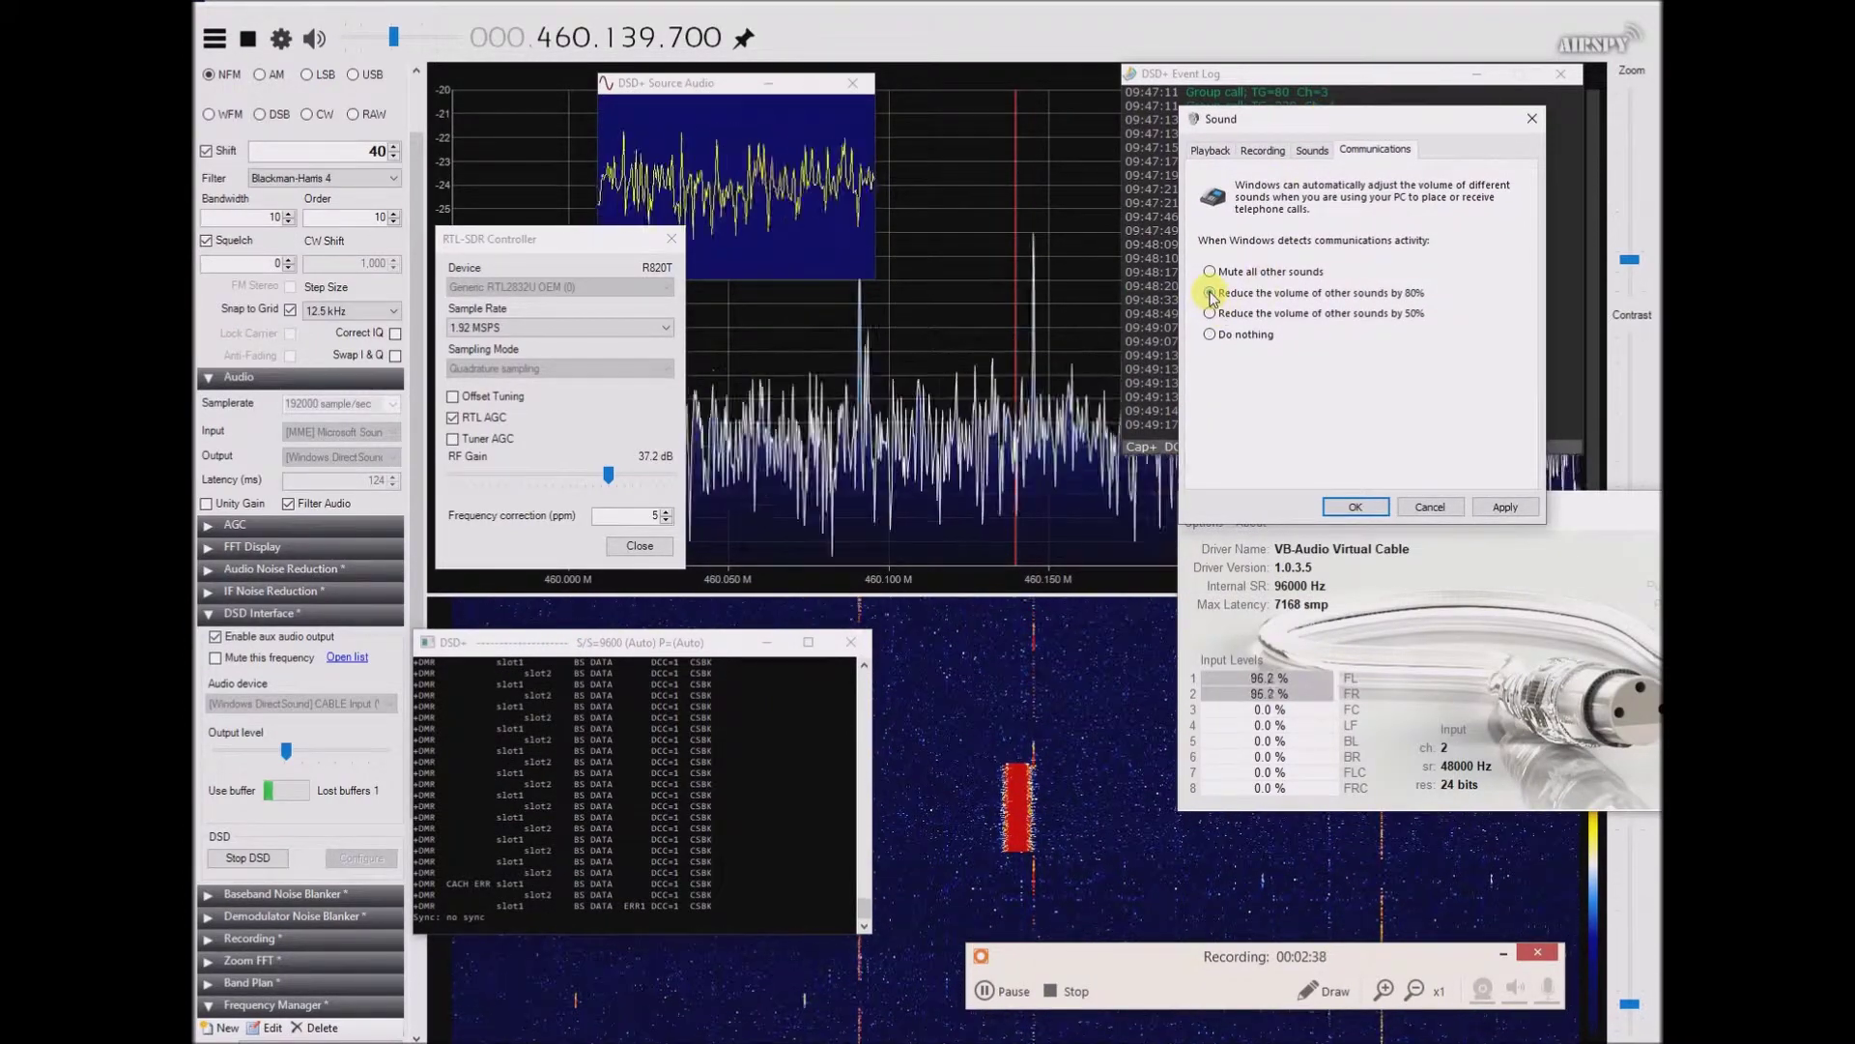
pyautogui.click(1509, 509)
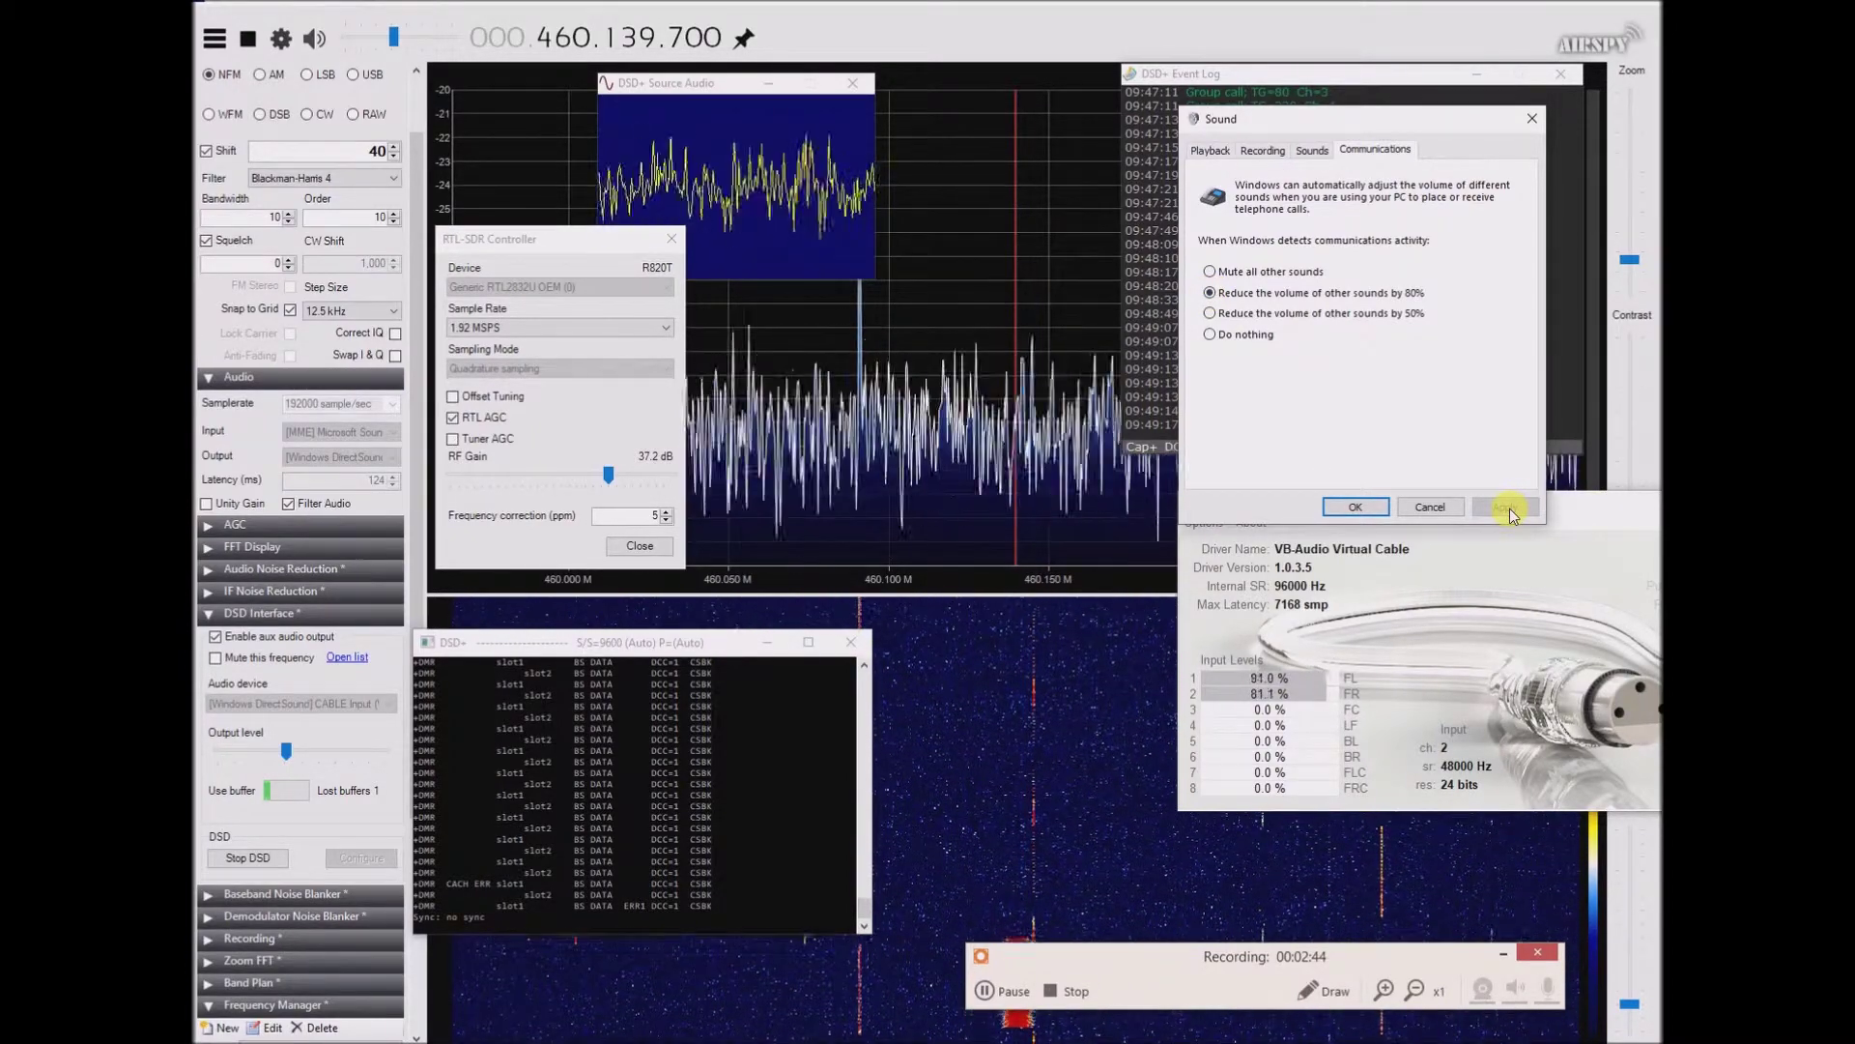
# Step: Set the Windows communications activity option to Do nothing, apply it and close the Sound settings
pyautogui.click(1210, 334)
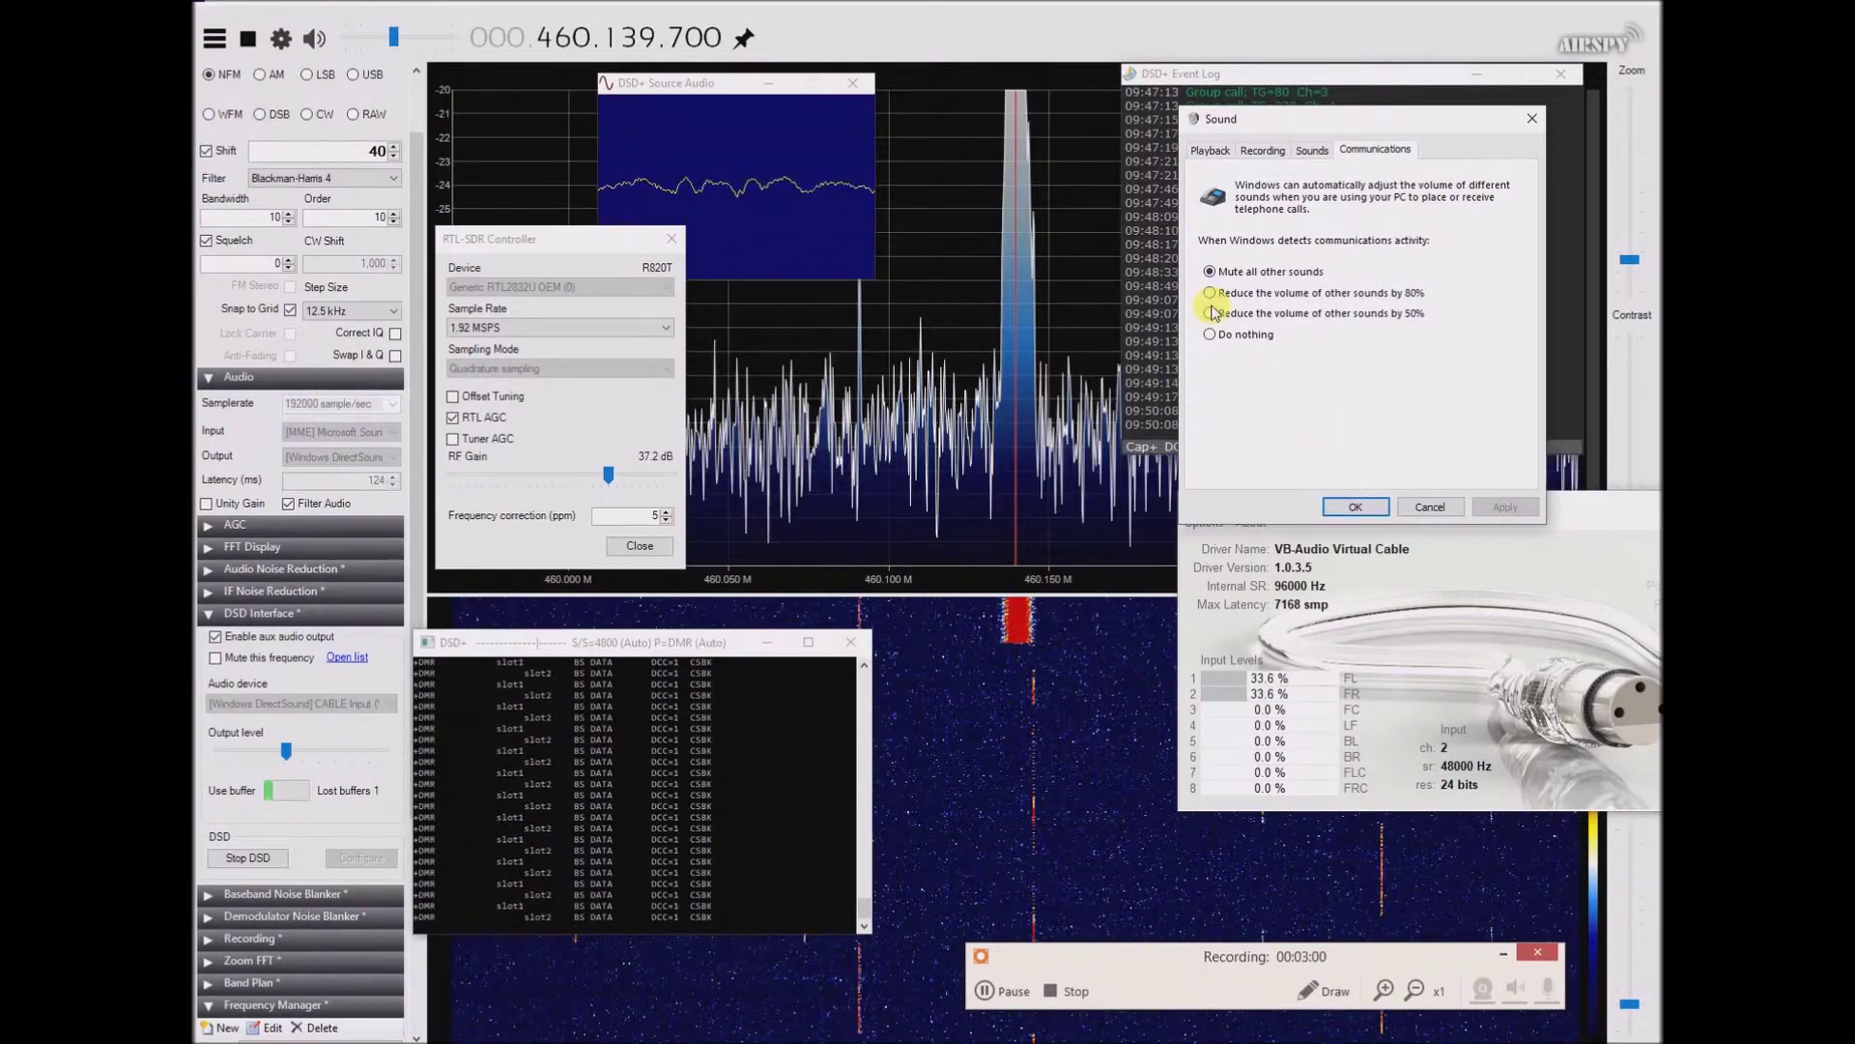
pyautogui.click(1211, 335)
pyautogui.click(1501, 506)
pyautogui.click(1354, 507)
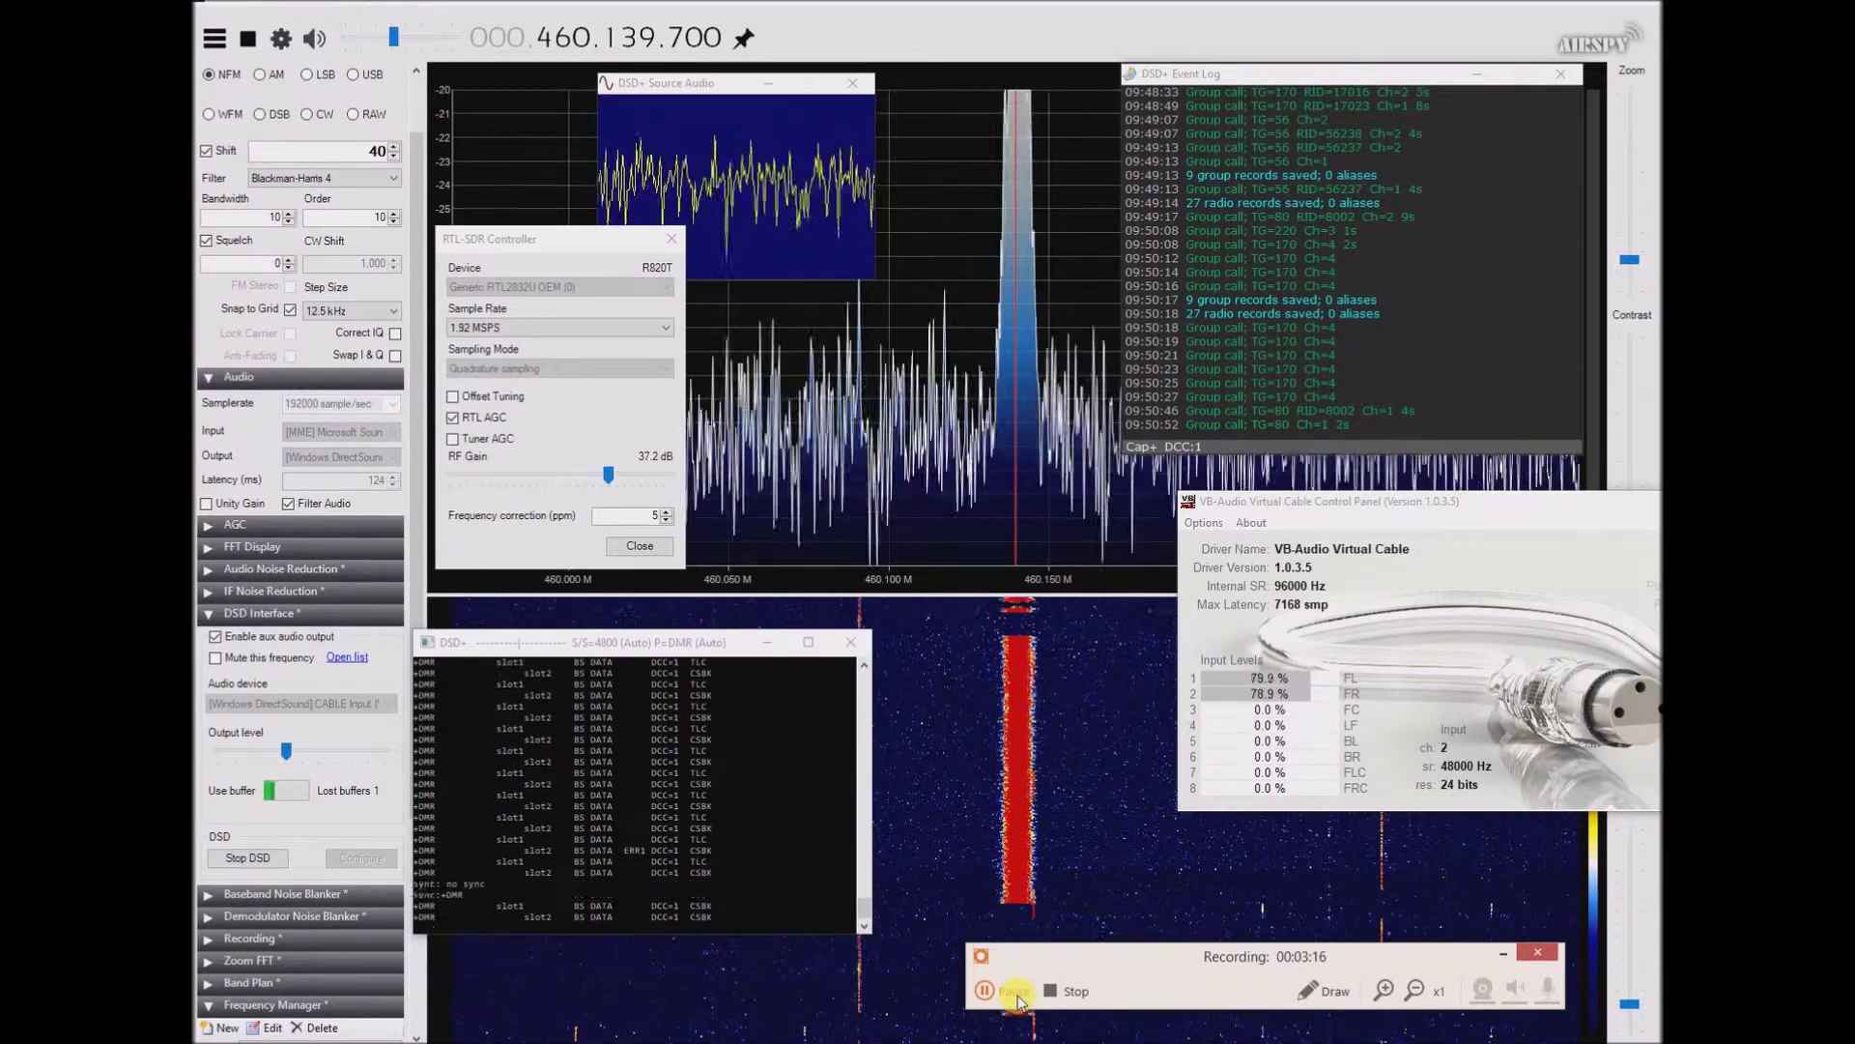
# Step: Examine the VB-Audio Virtual Cable Control Panel alongside the CABLE Output level in the Windows recording devices, then move the panel aside
pyautogui.moveTo(1026, 1043)
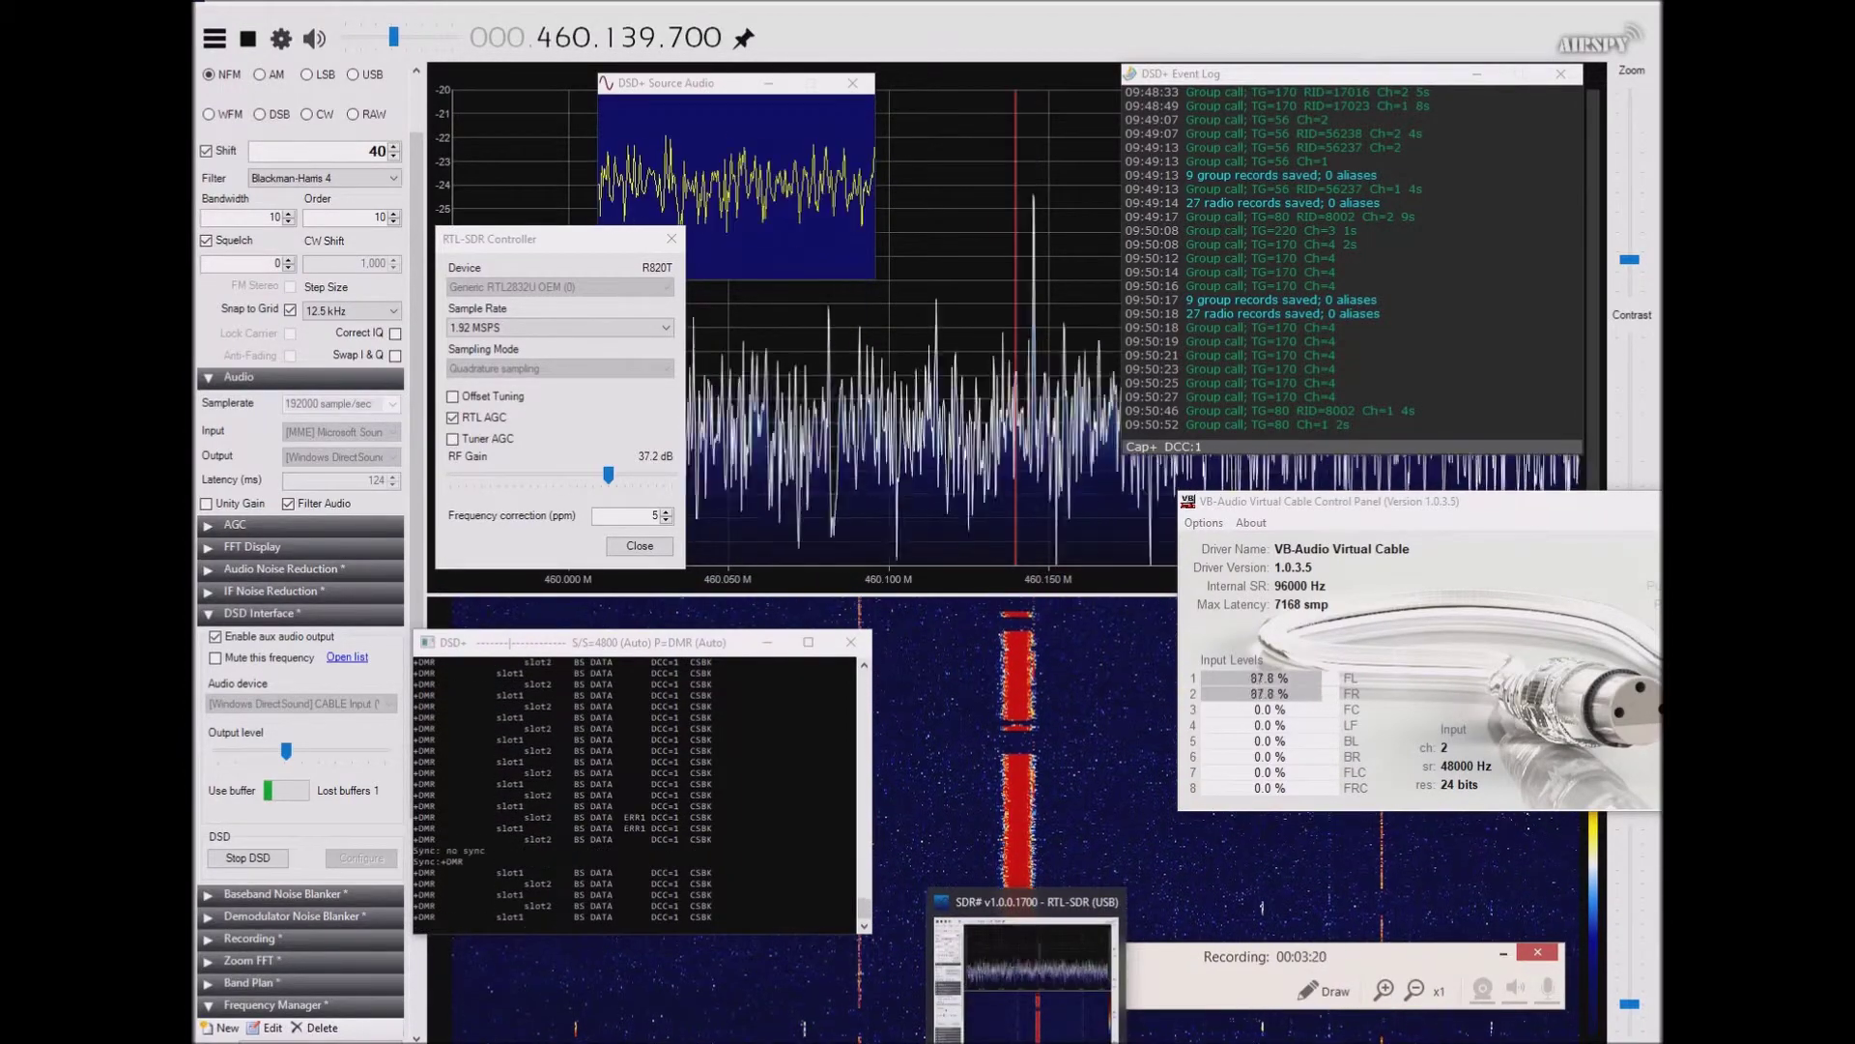
pyautogui.click(1003, 993)
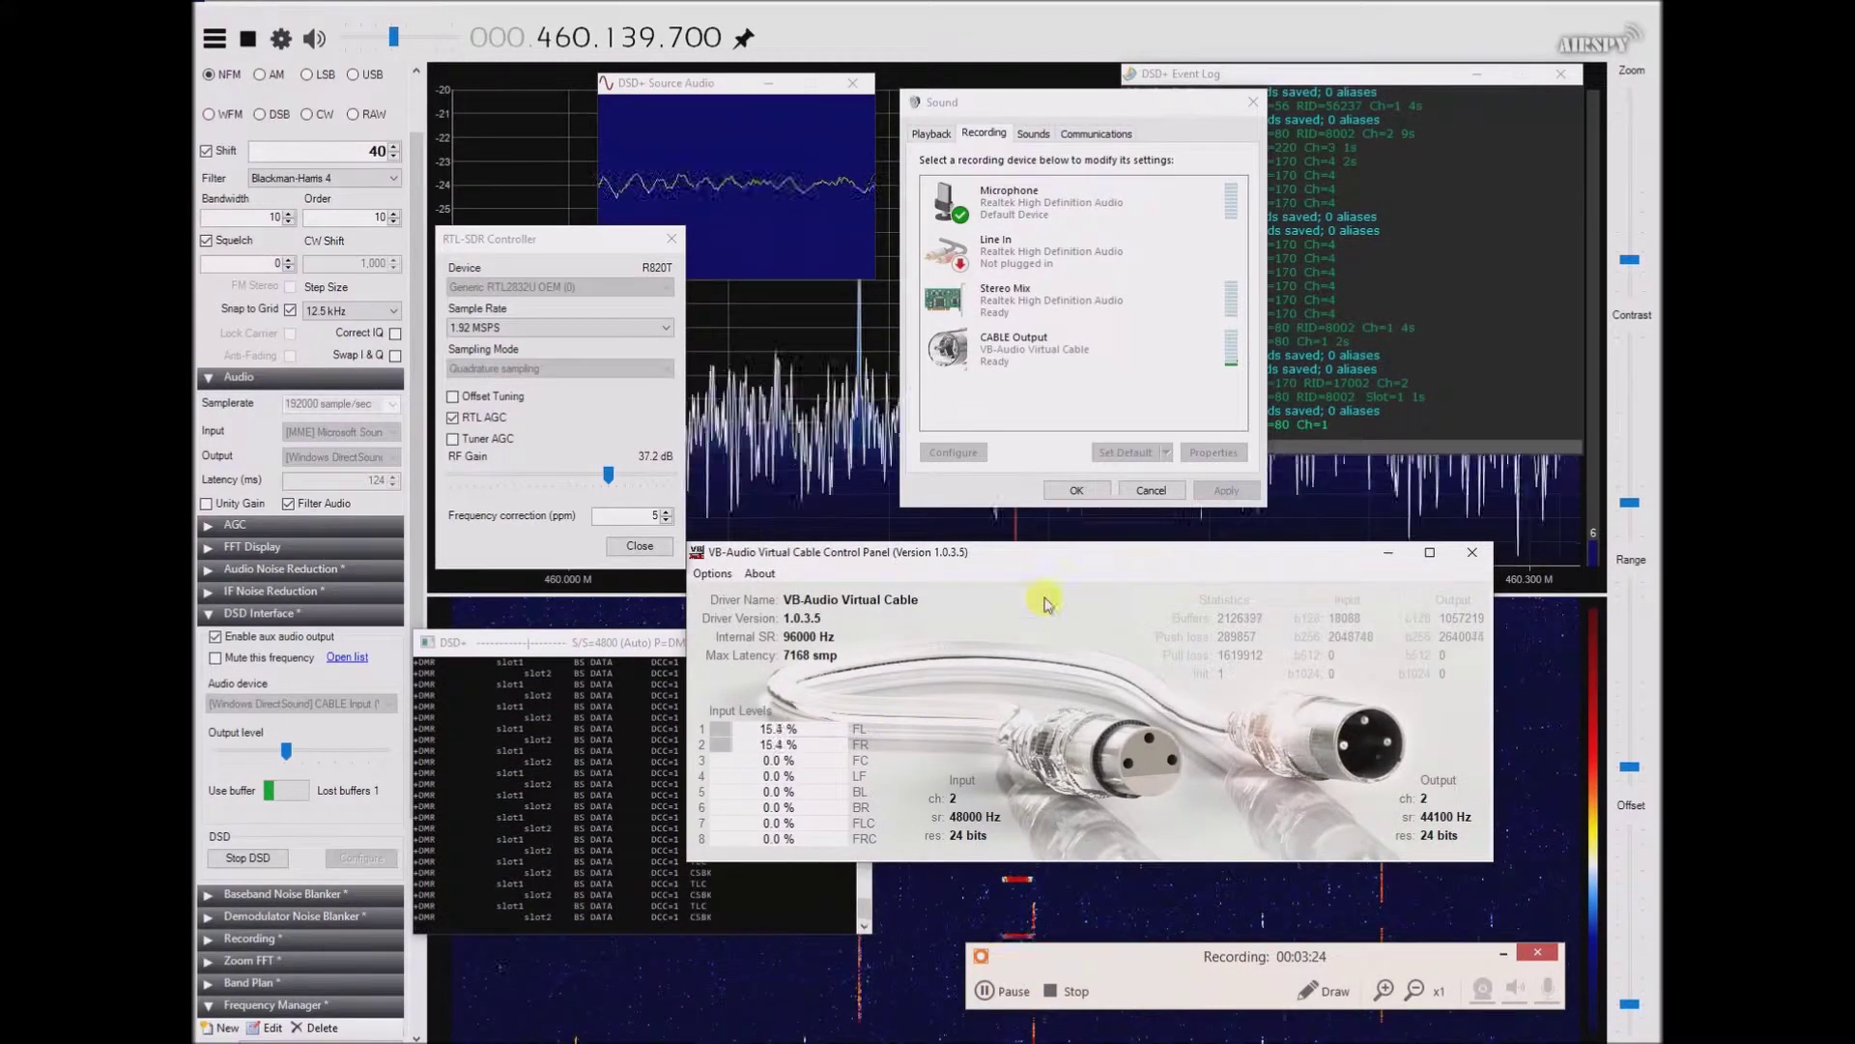
pyautogui.moveTo(1061, 560); pyautogui.dragTo(294, 630)
pyautogui.moveTo(293, 629); pyautogui.dragTo(1097, 568)
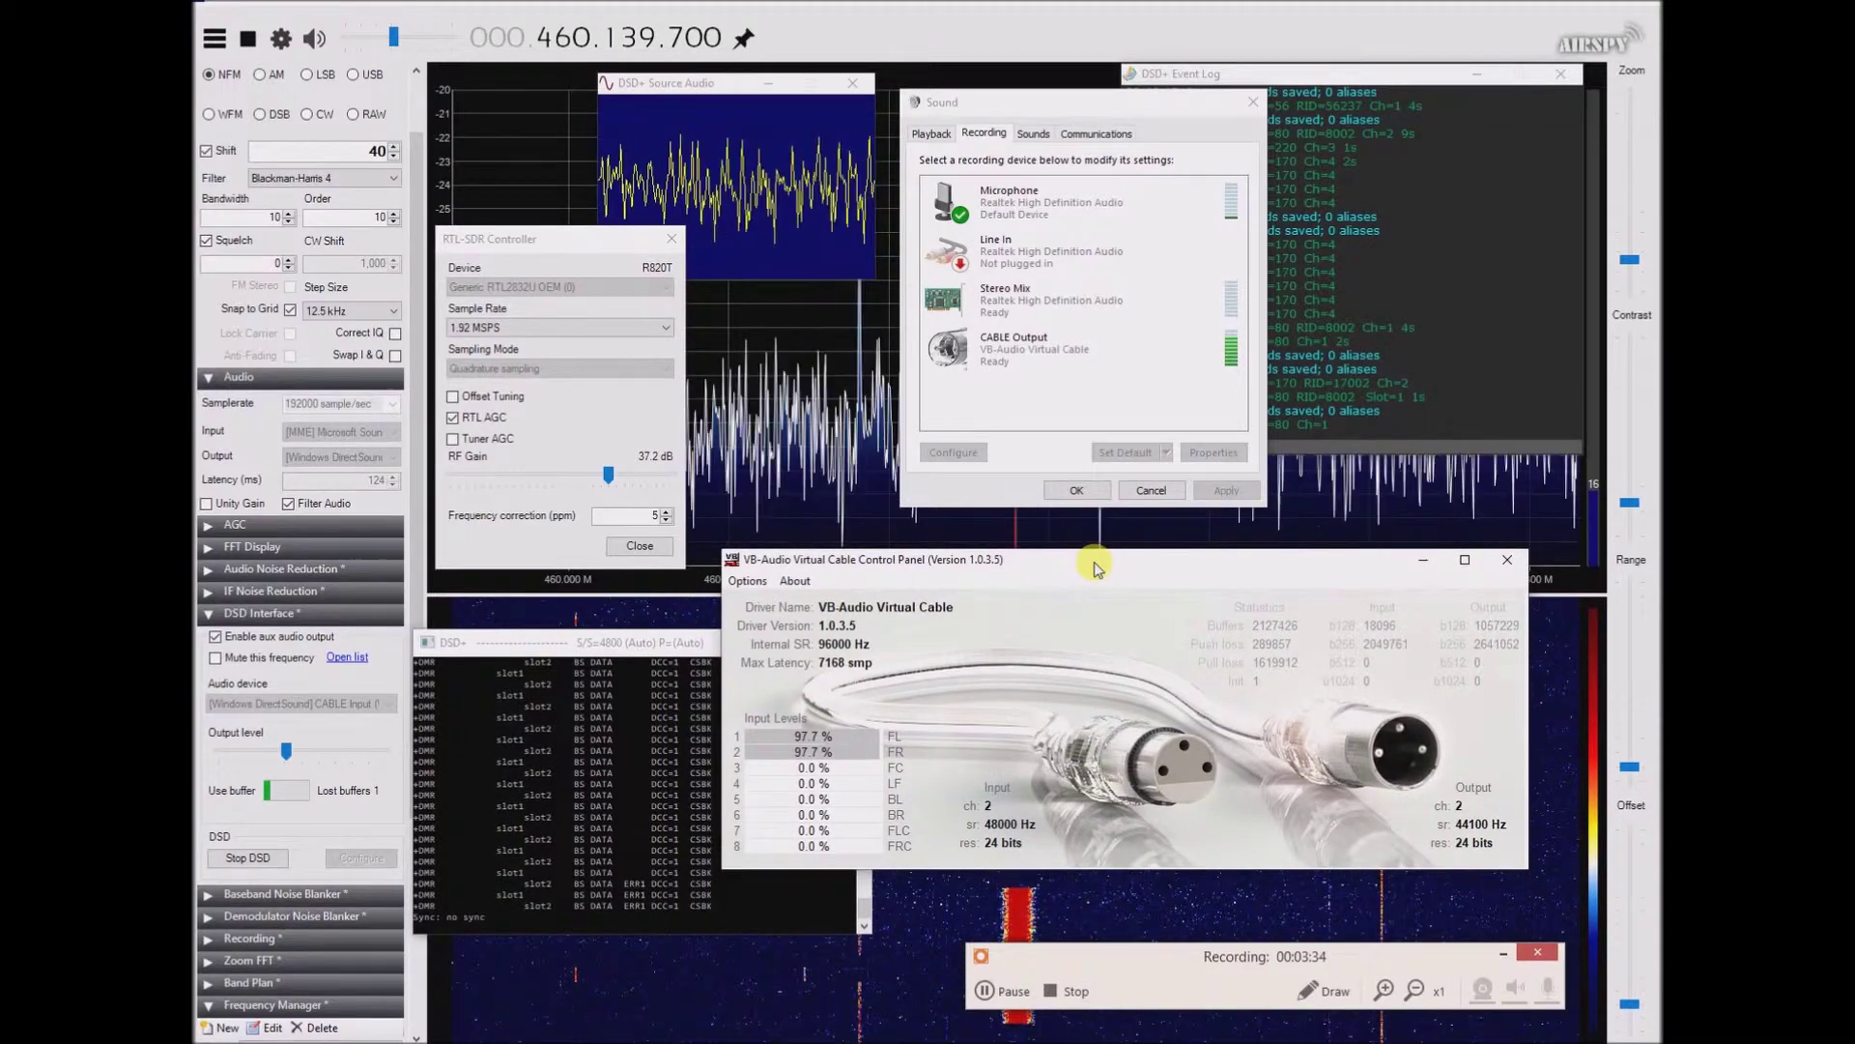
pyautogui.moveTo(1320, 578); pyautogui.dragTo(706, 548)
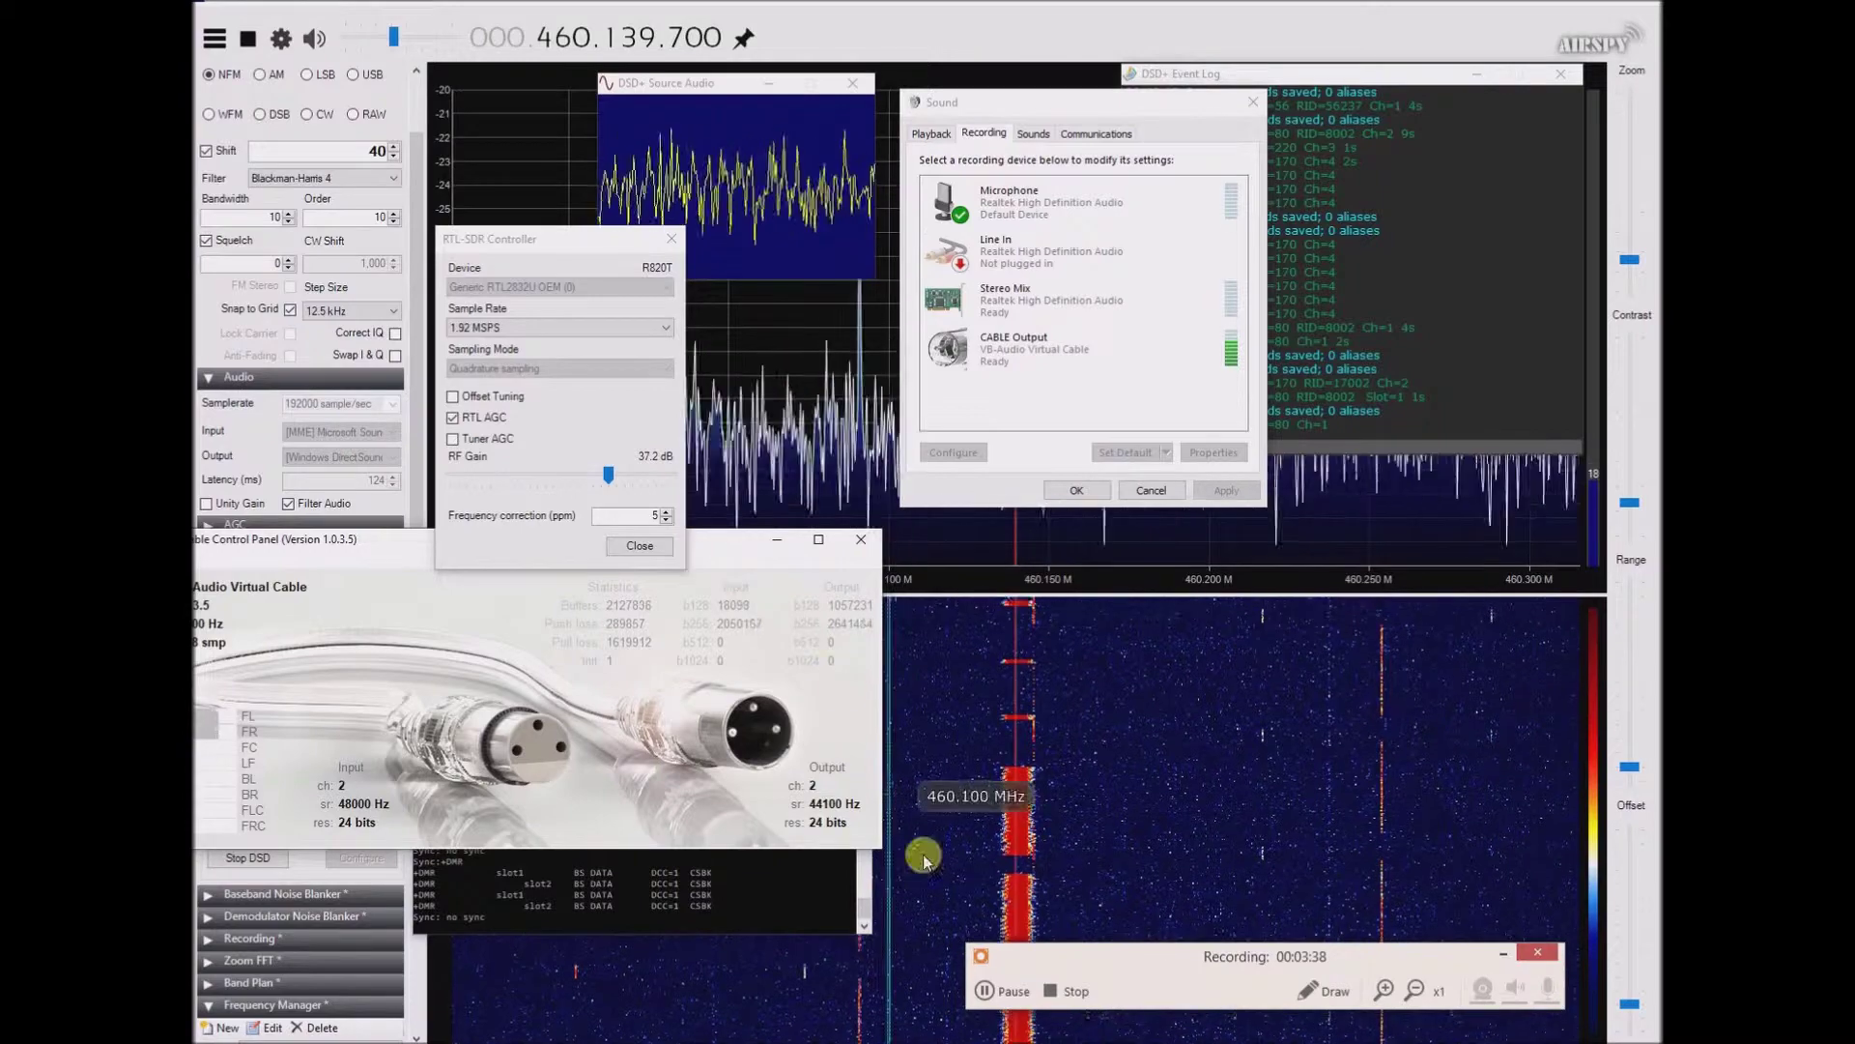
pyautogui.click(1011, 993)
pyautogui.click(1011, 993)
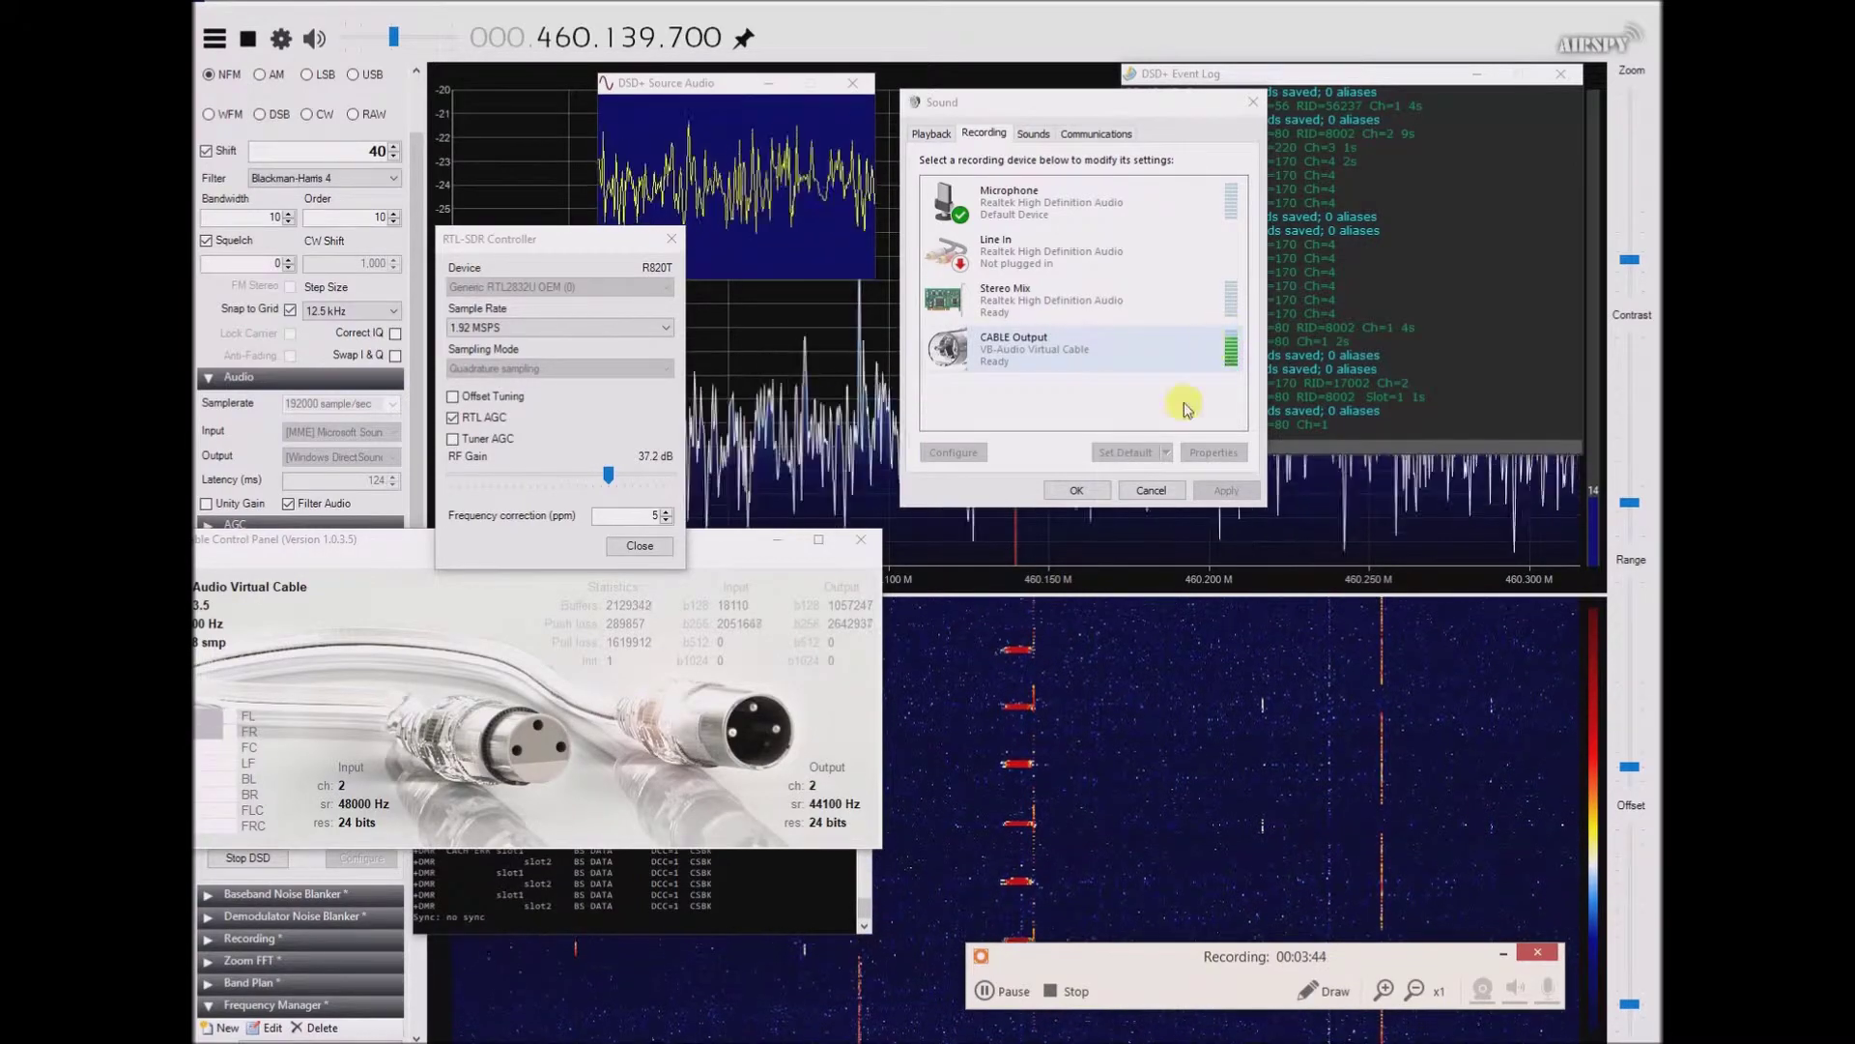
# Step: Close the VB-Audio Virtual Cable Control Panel and its driver installation window without removing the driver
pyautogui.click(864, 540)
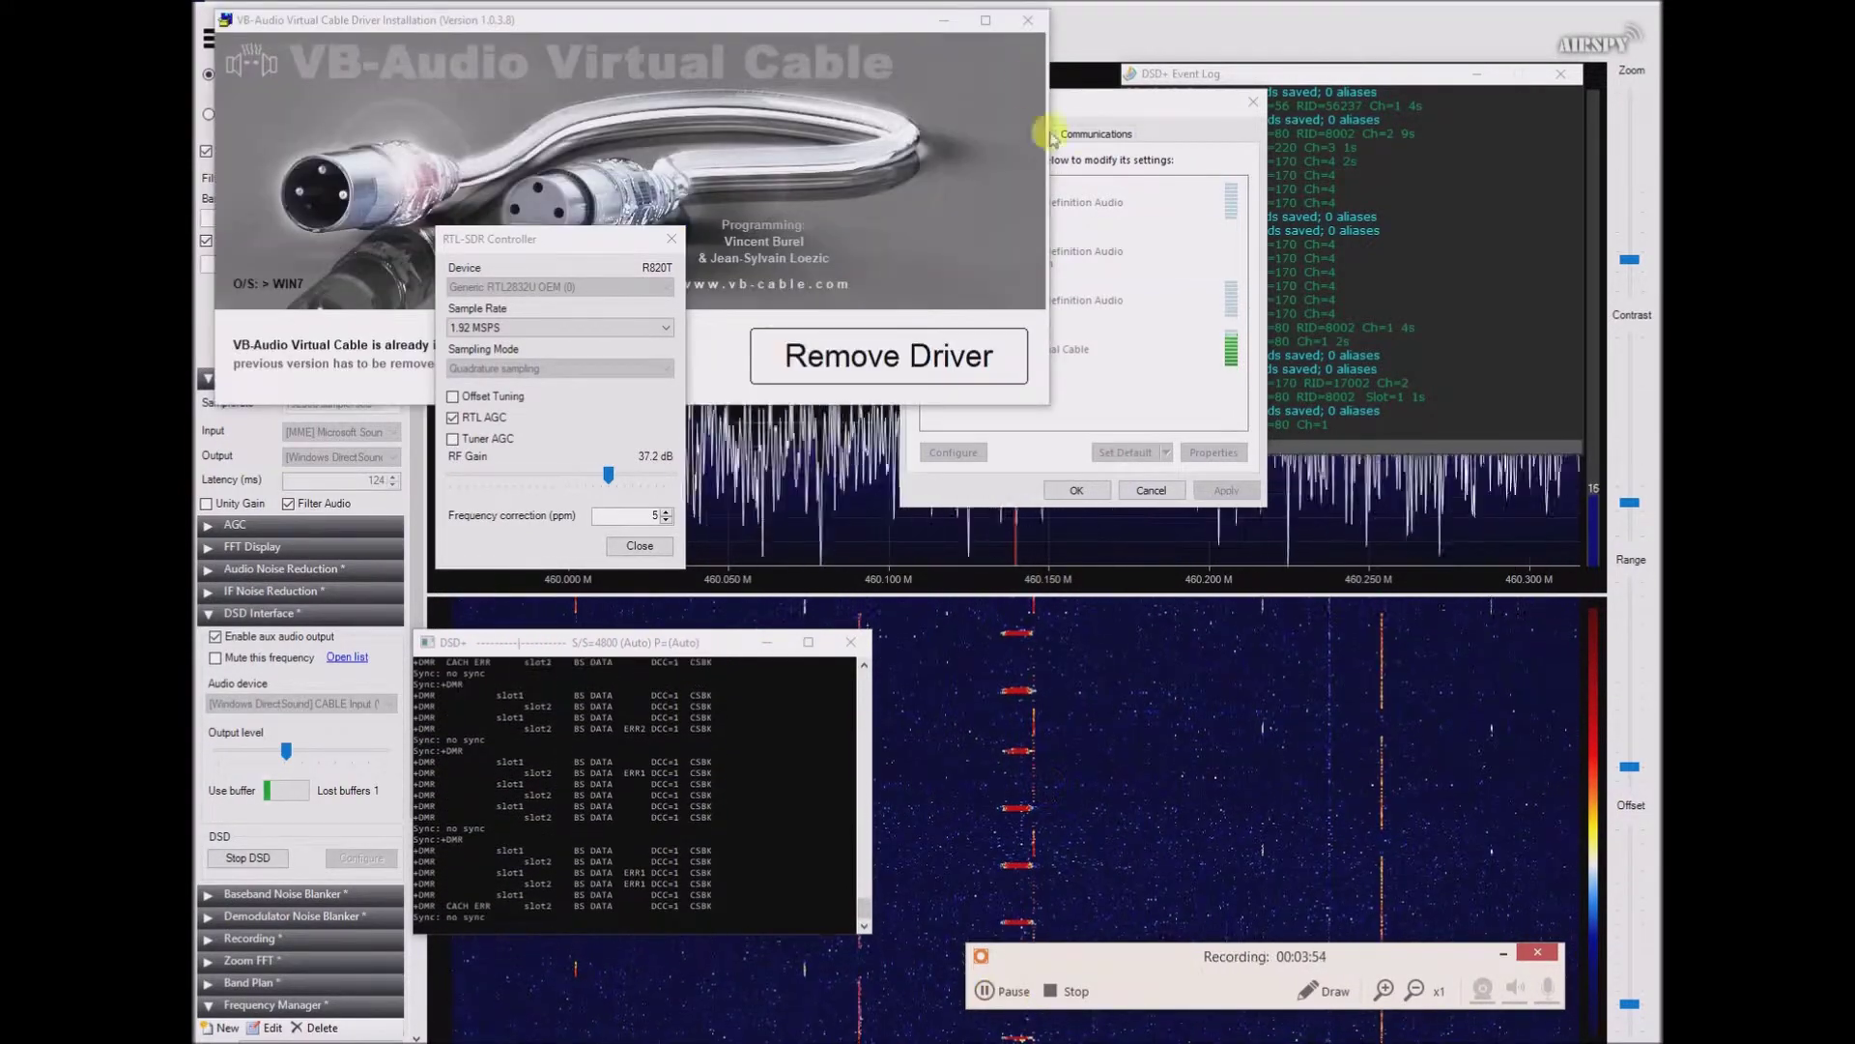
pyautogui.click(1028, 21)
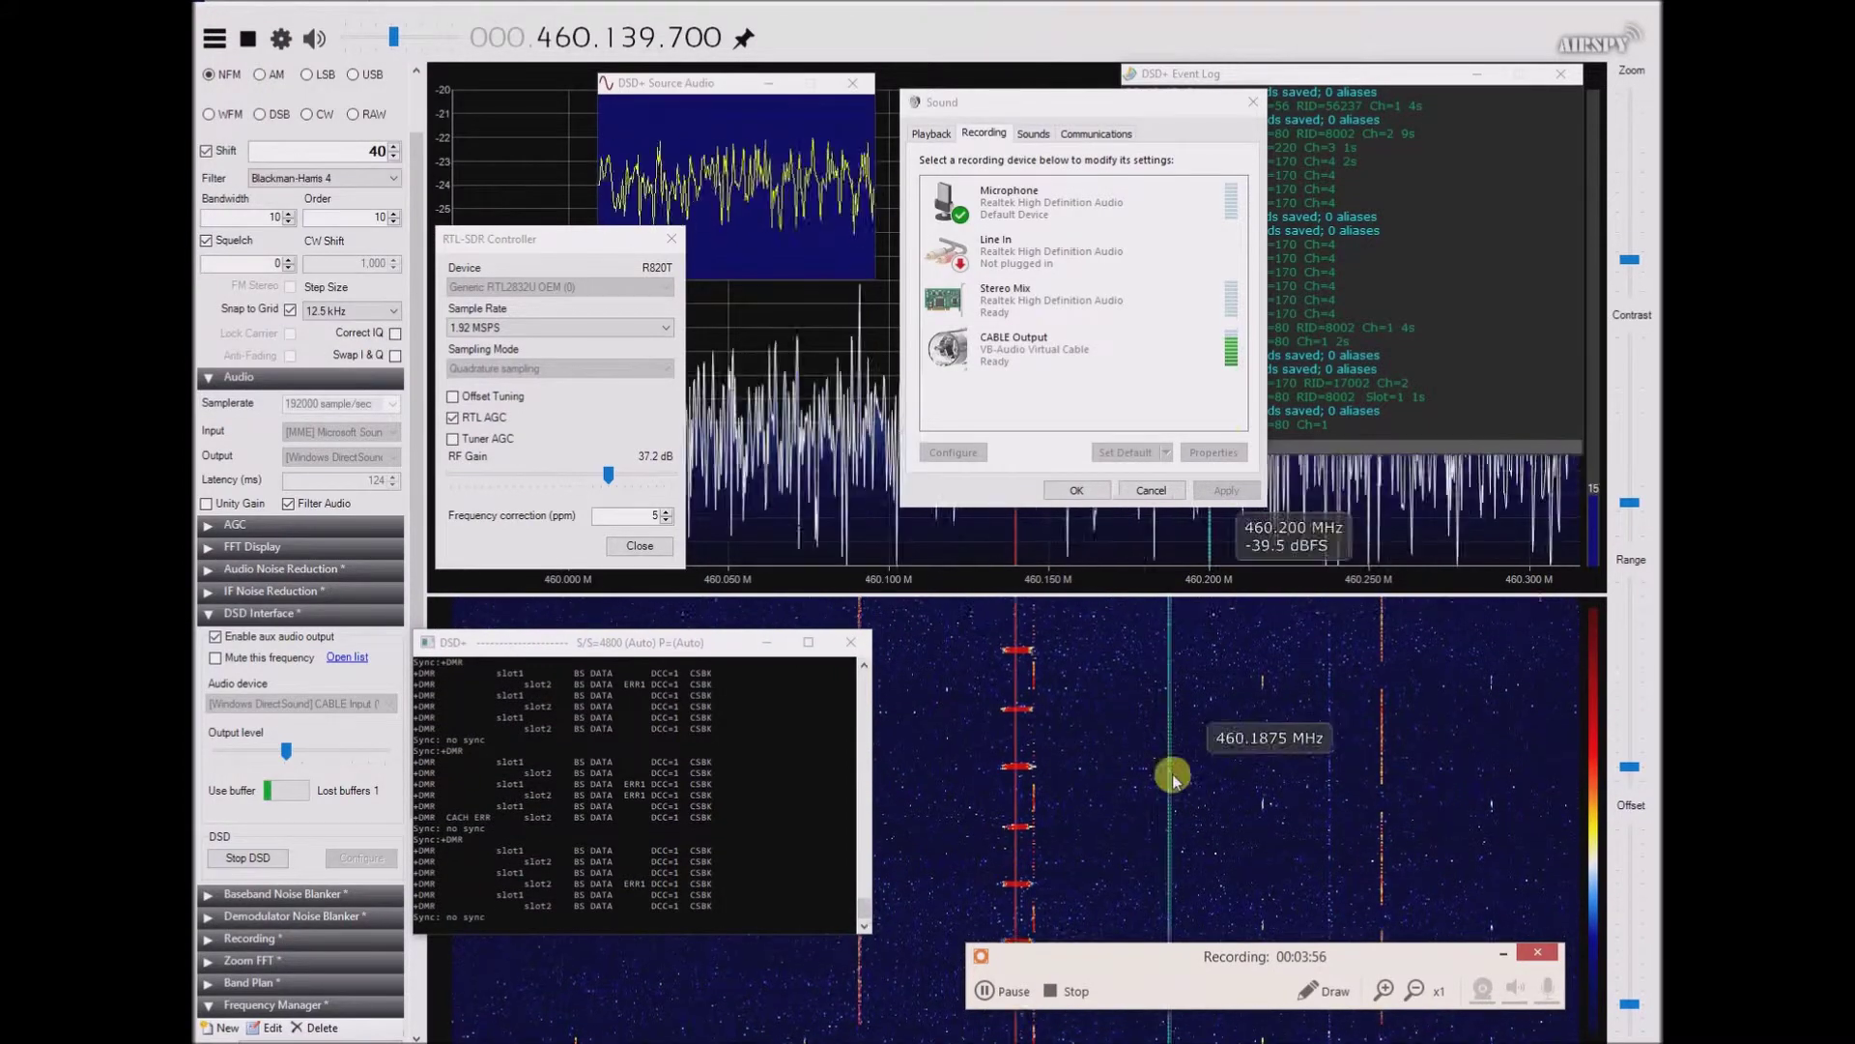
pyautogui.click(1008, 996)
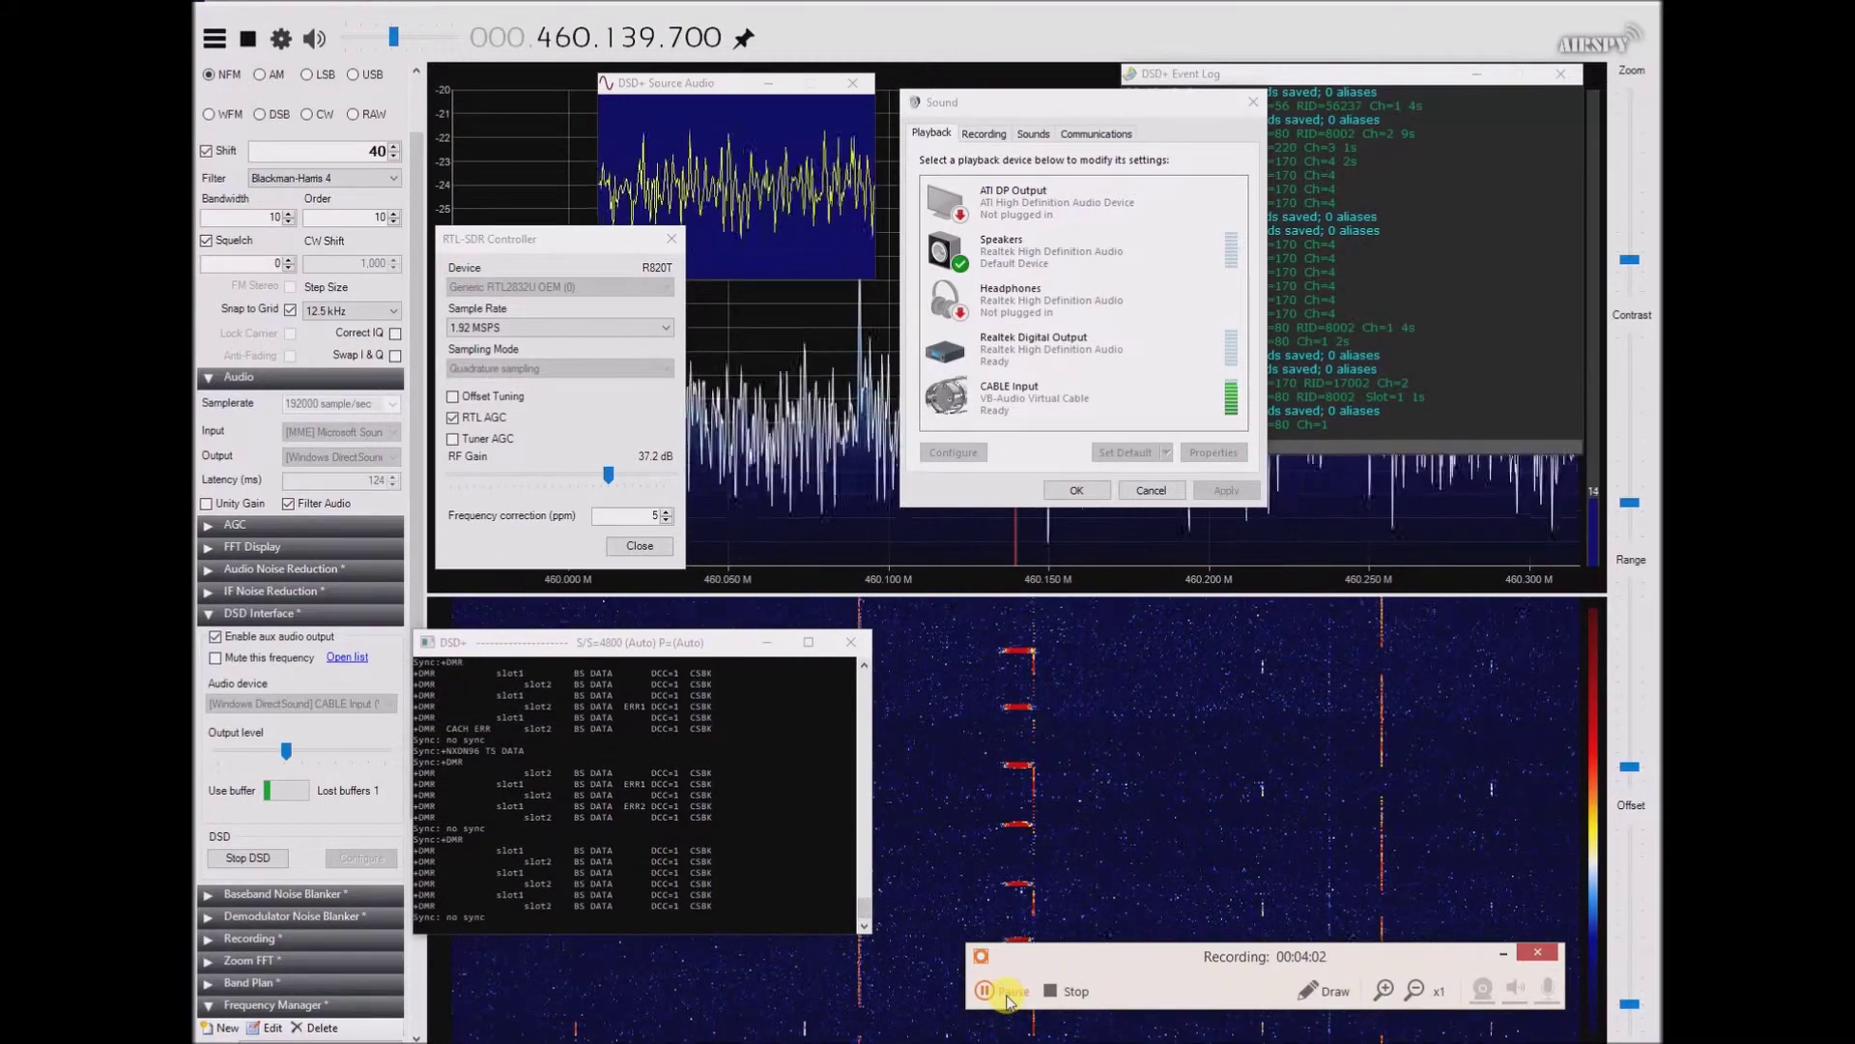
pyautogui.click(1010, 996)
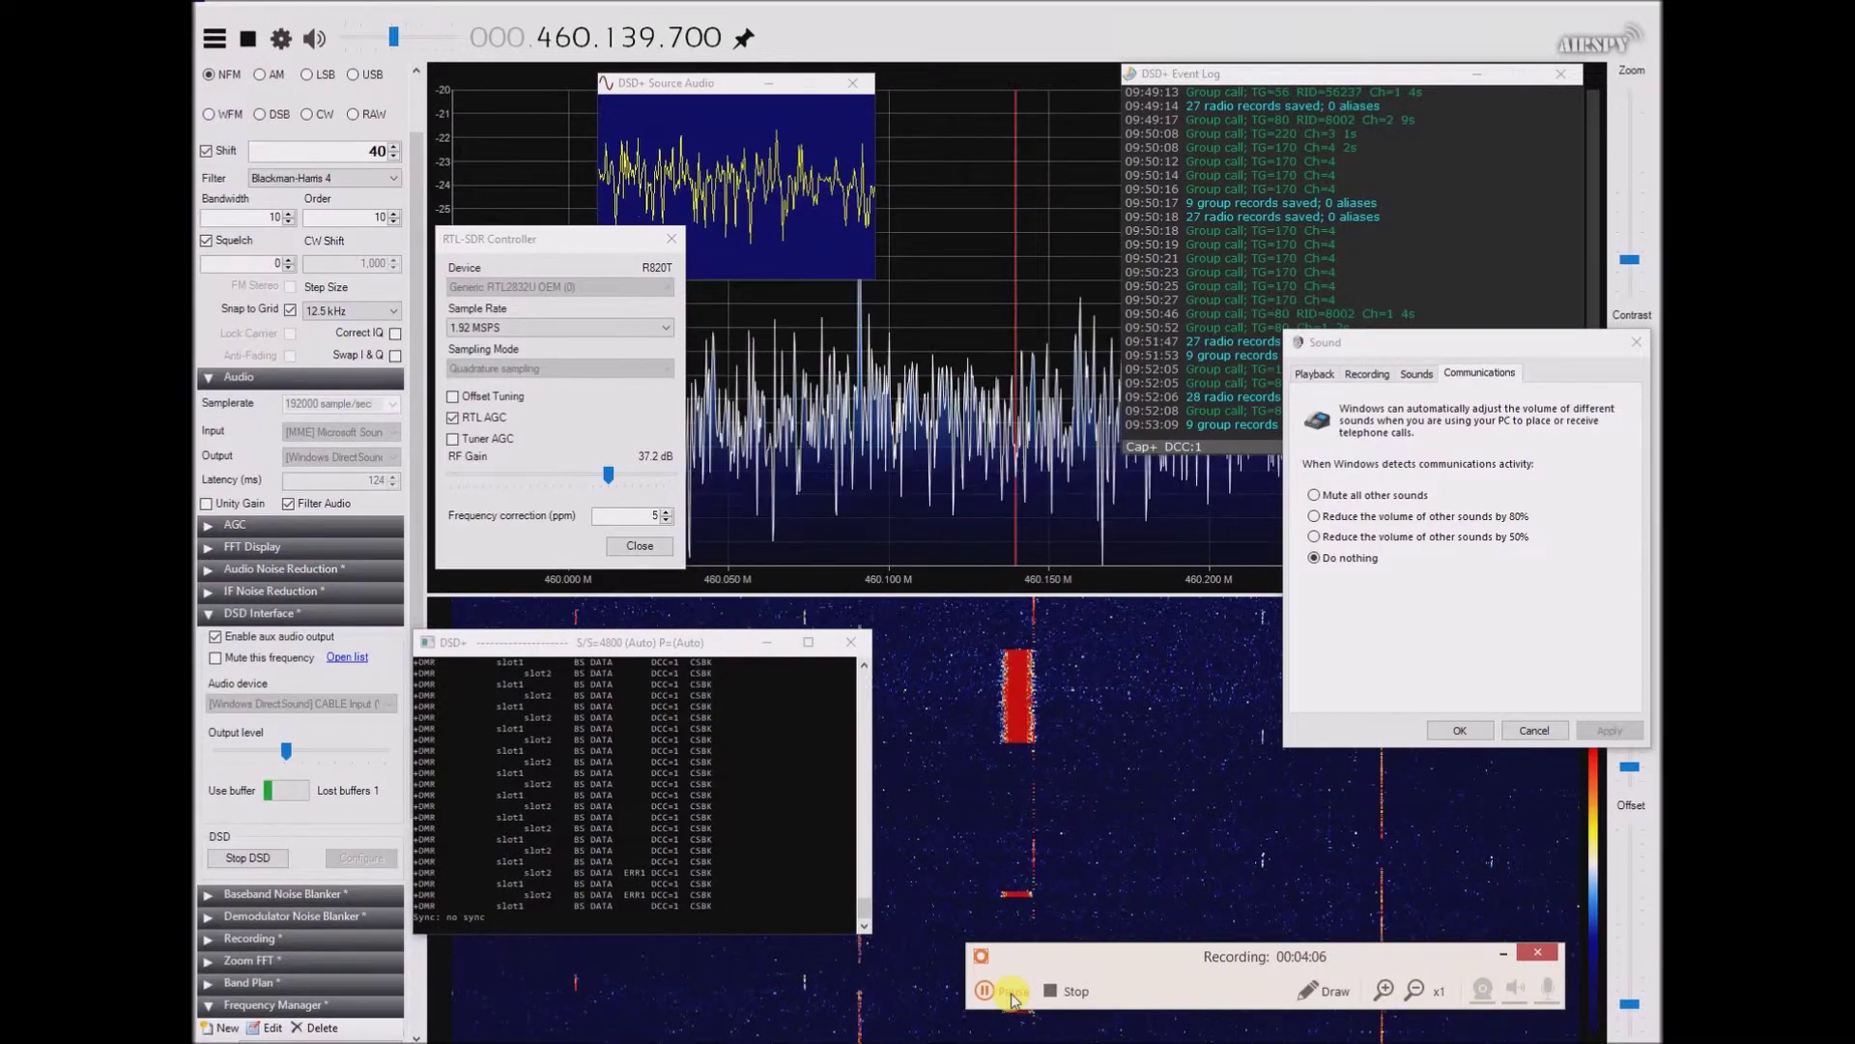
pyautogui.click(1009, 995)
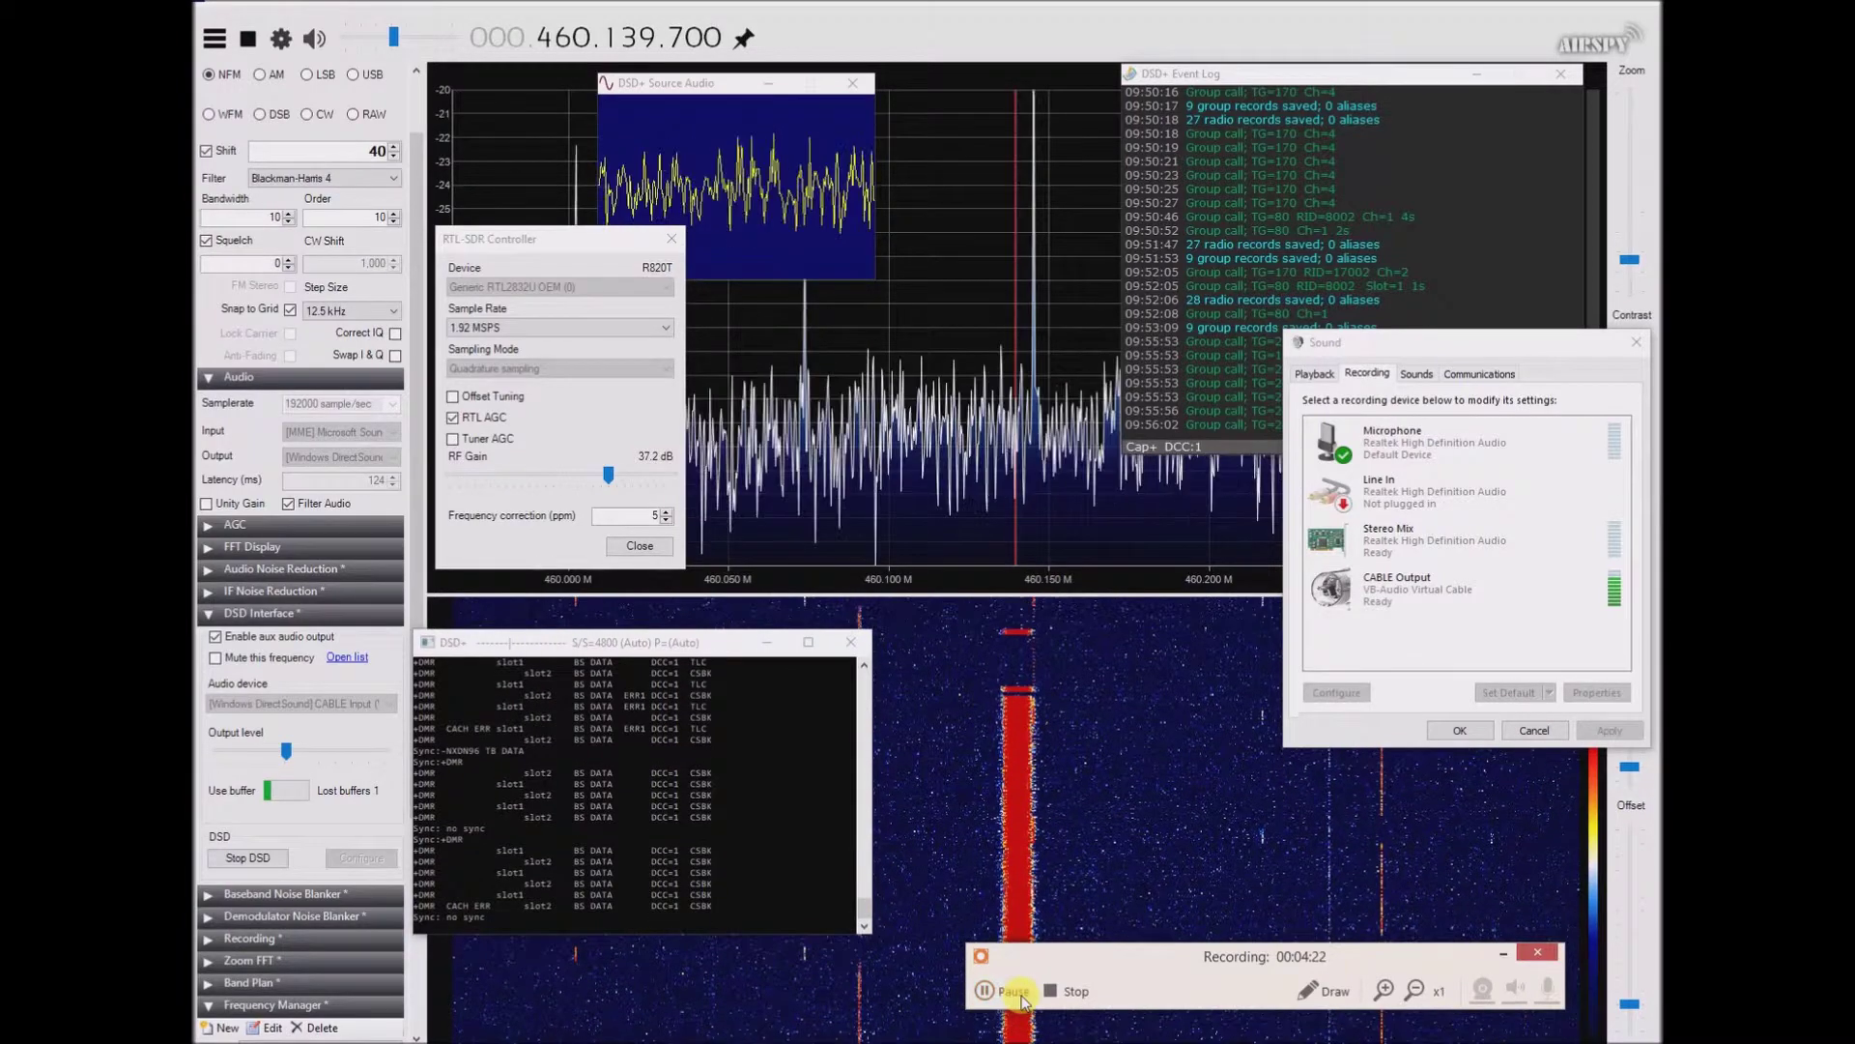
pyautogui.click(1015, 992)
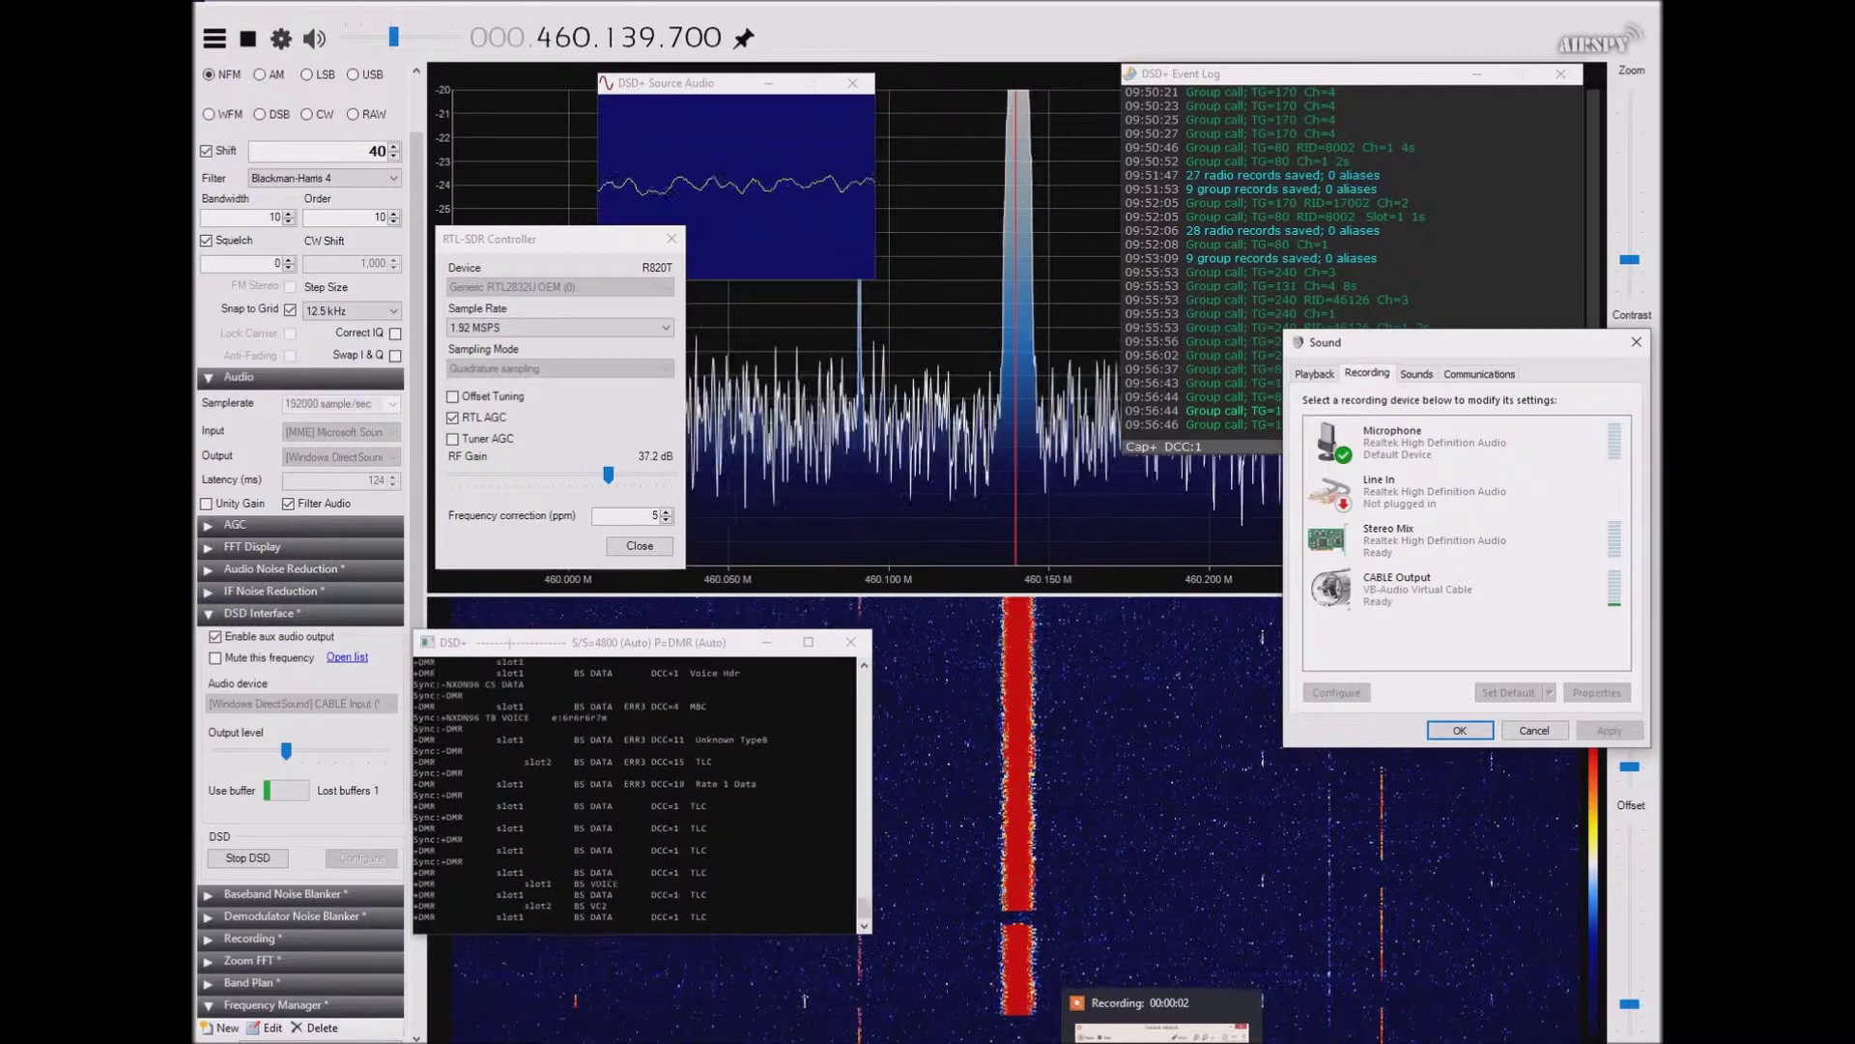
pyautogui.click(1171, 1025)
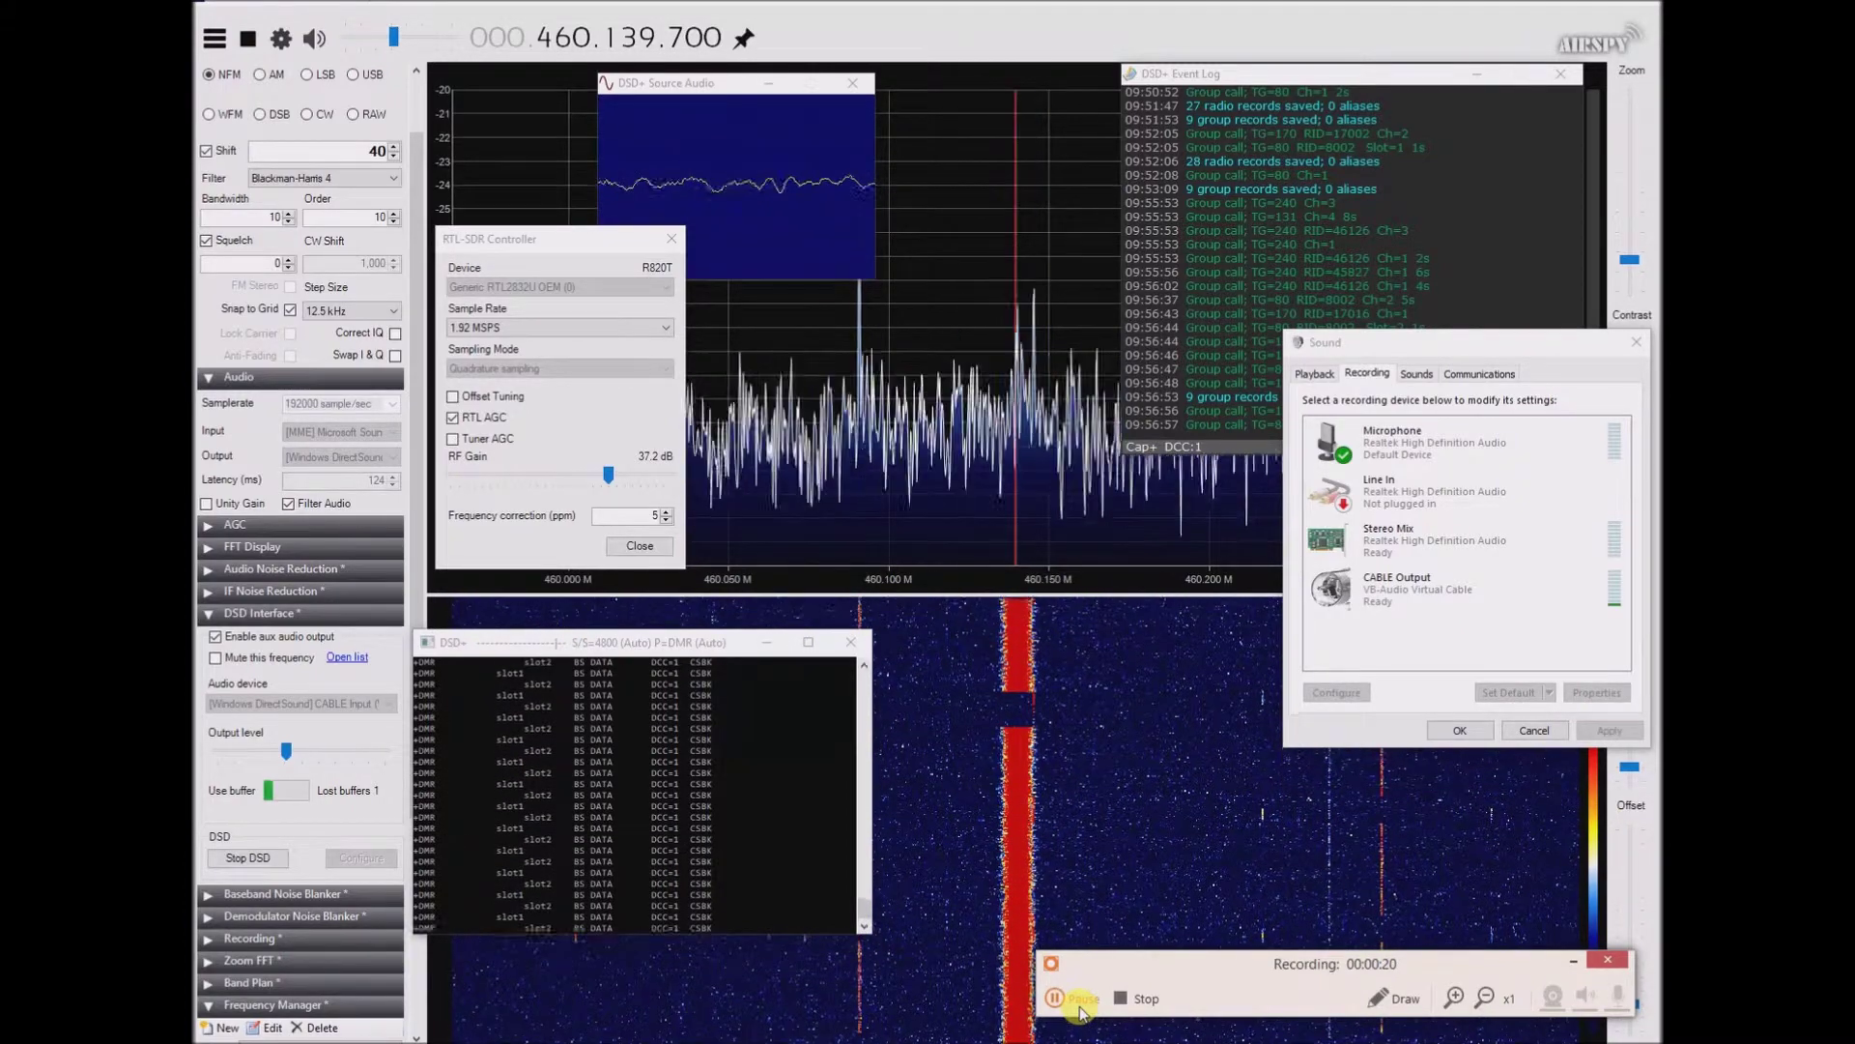
pyautogui.click(1072, 1001)
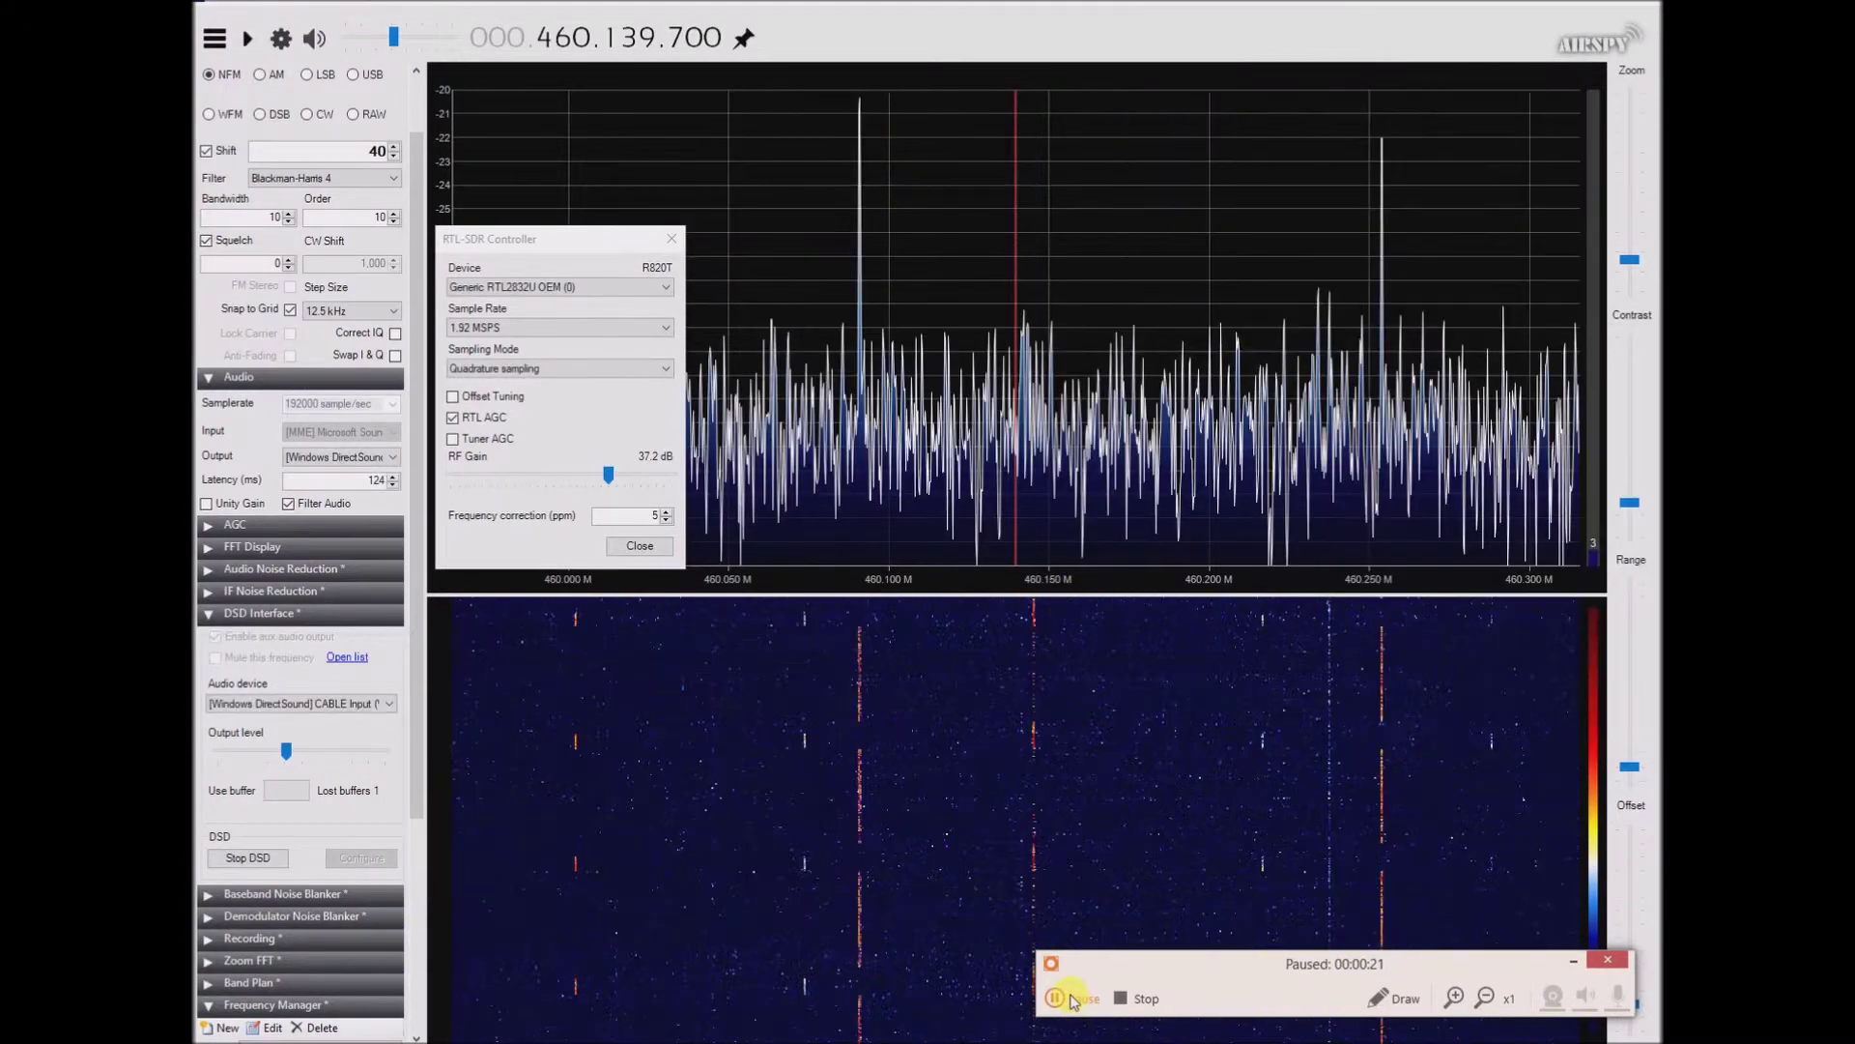
pyautogui.click(1073, 1001)
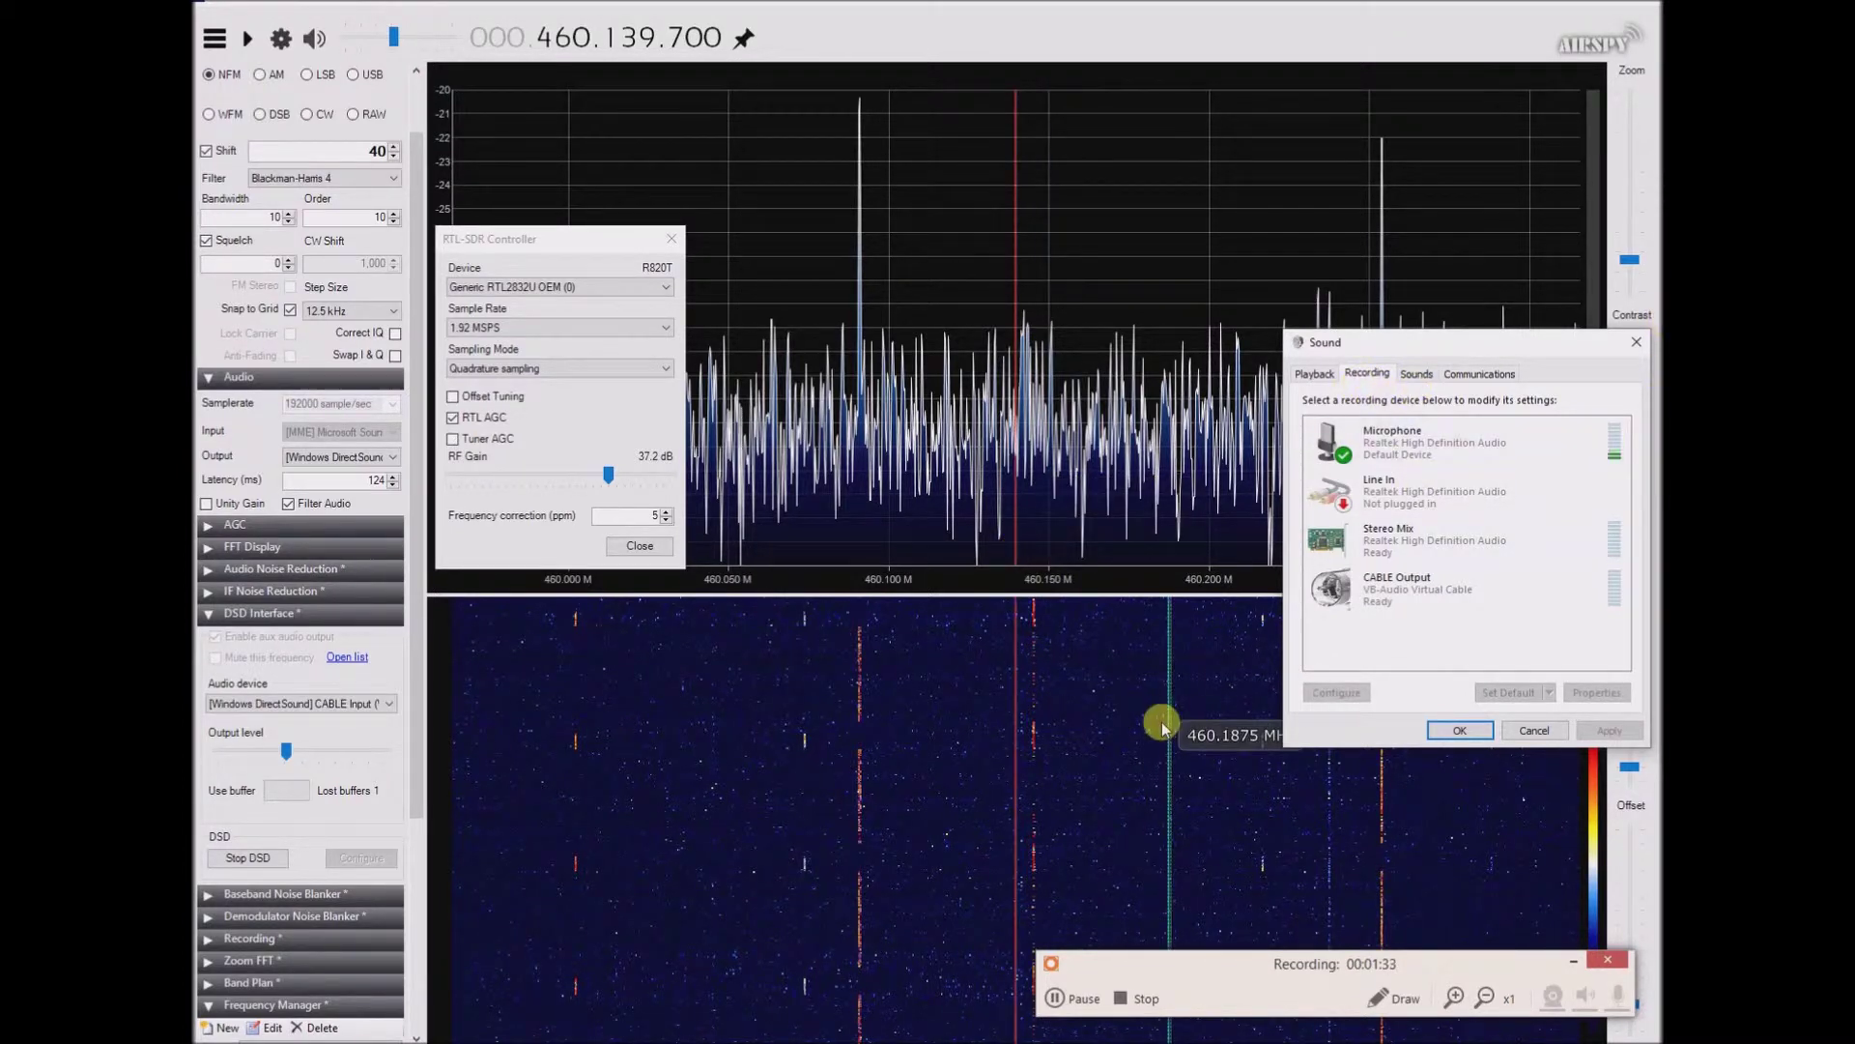
# Step: Run the radio briefly to compare the CABLE Output and CABLE Input levels in the Windows recording and playback devices
pyautogui.click(1317, 376)
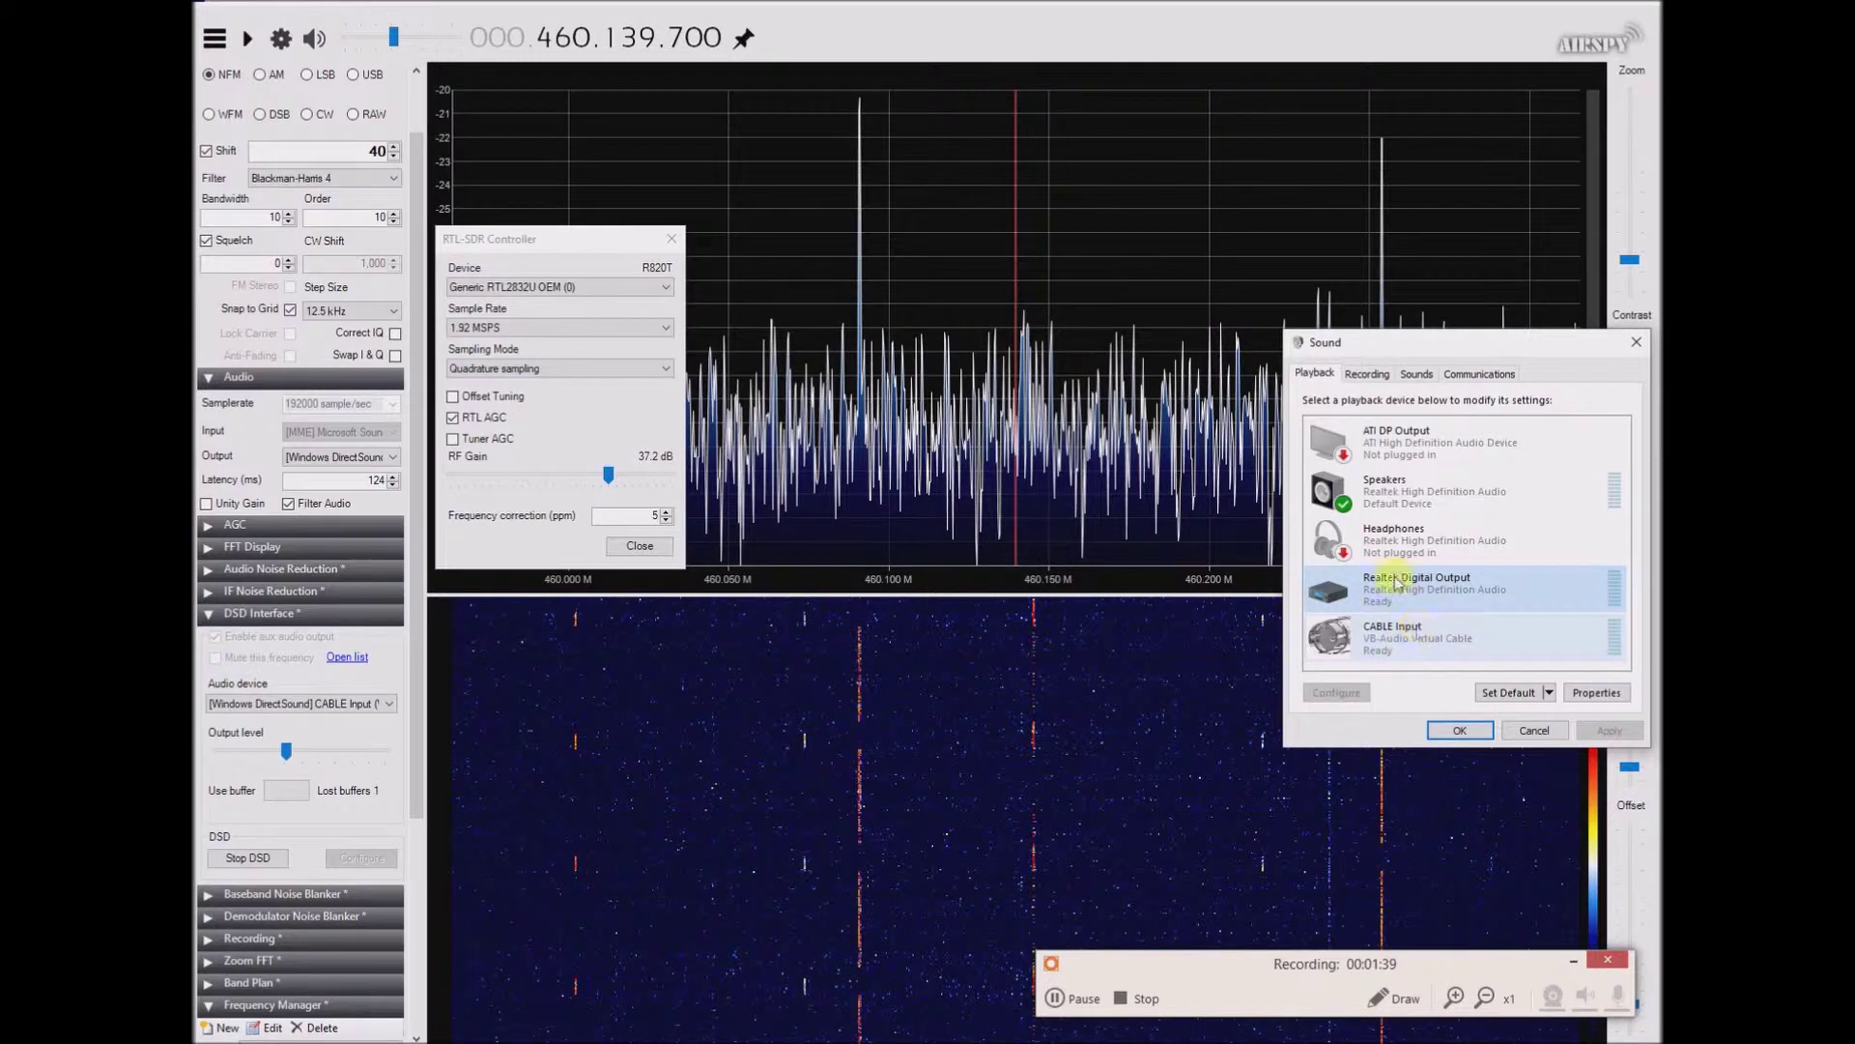
pyautogui.click(1368, 374)
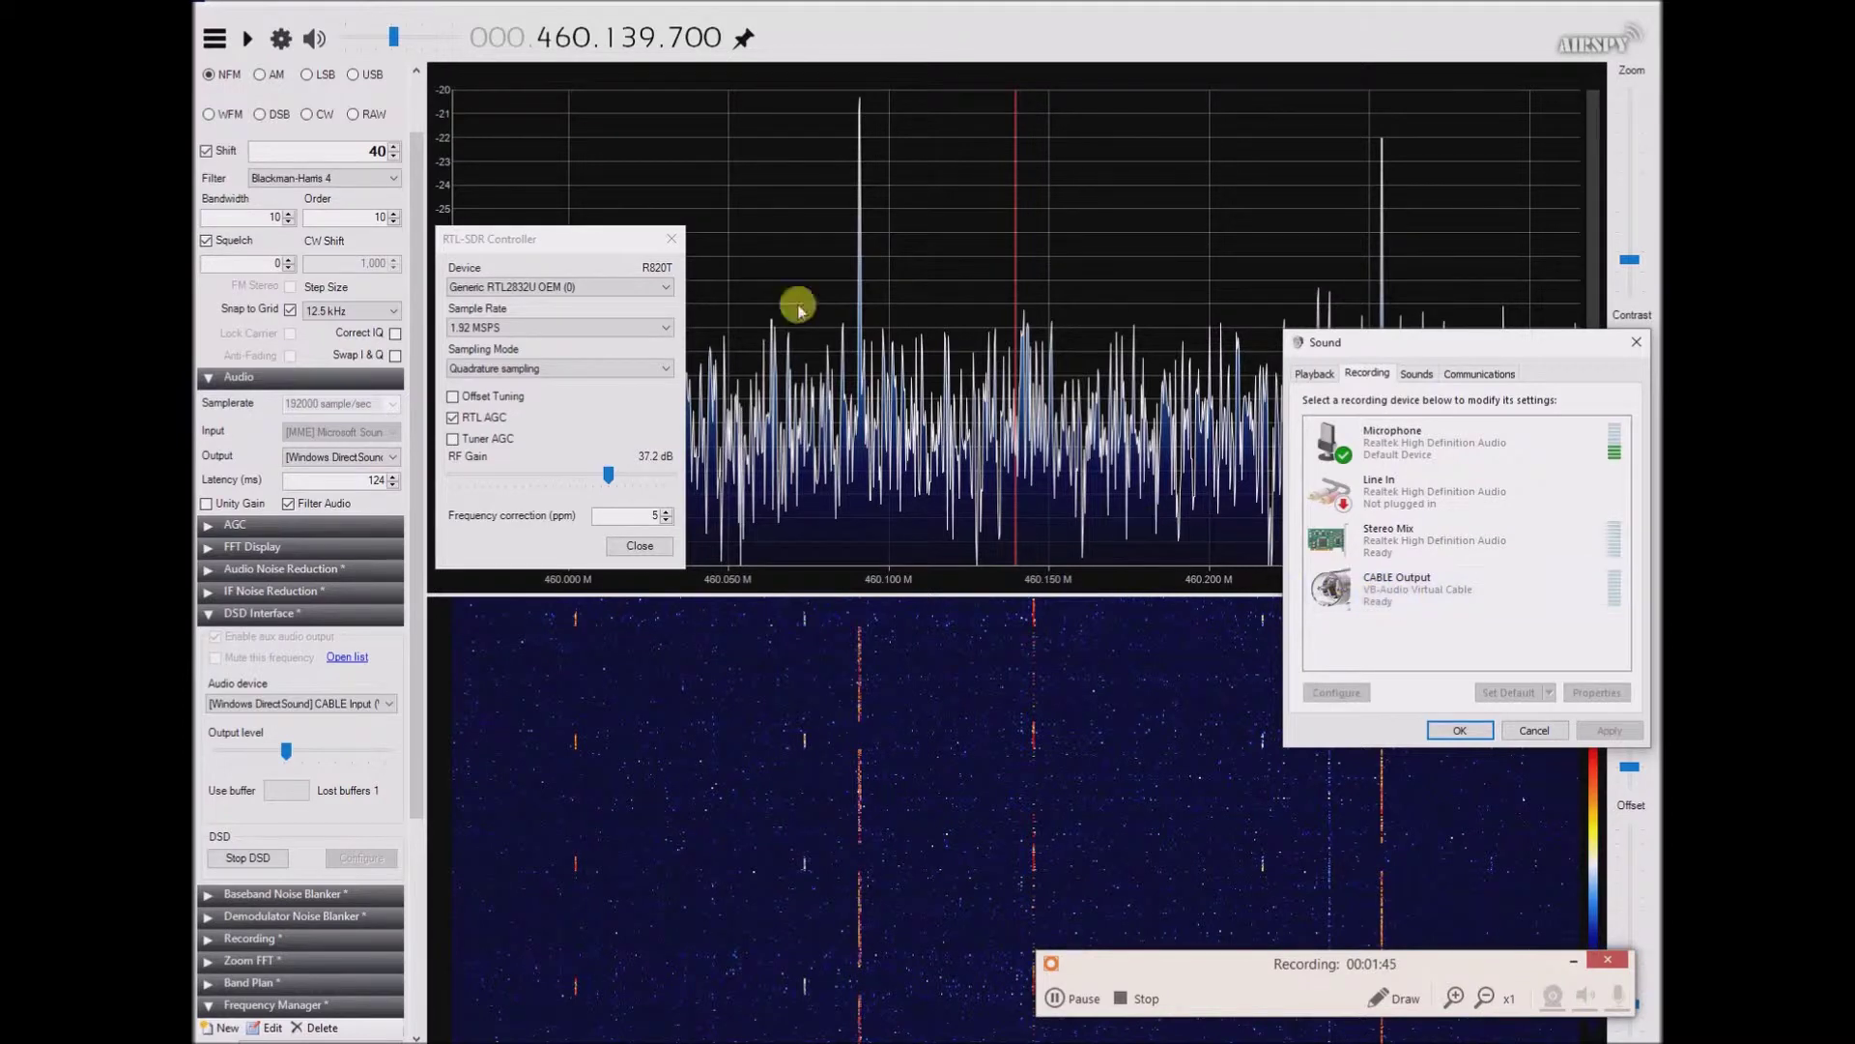
pyautogui.click(248, 38)
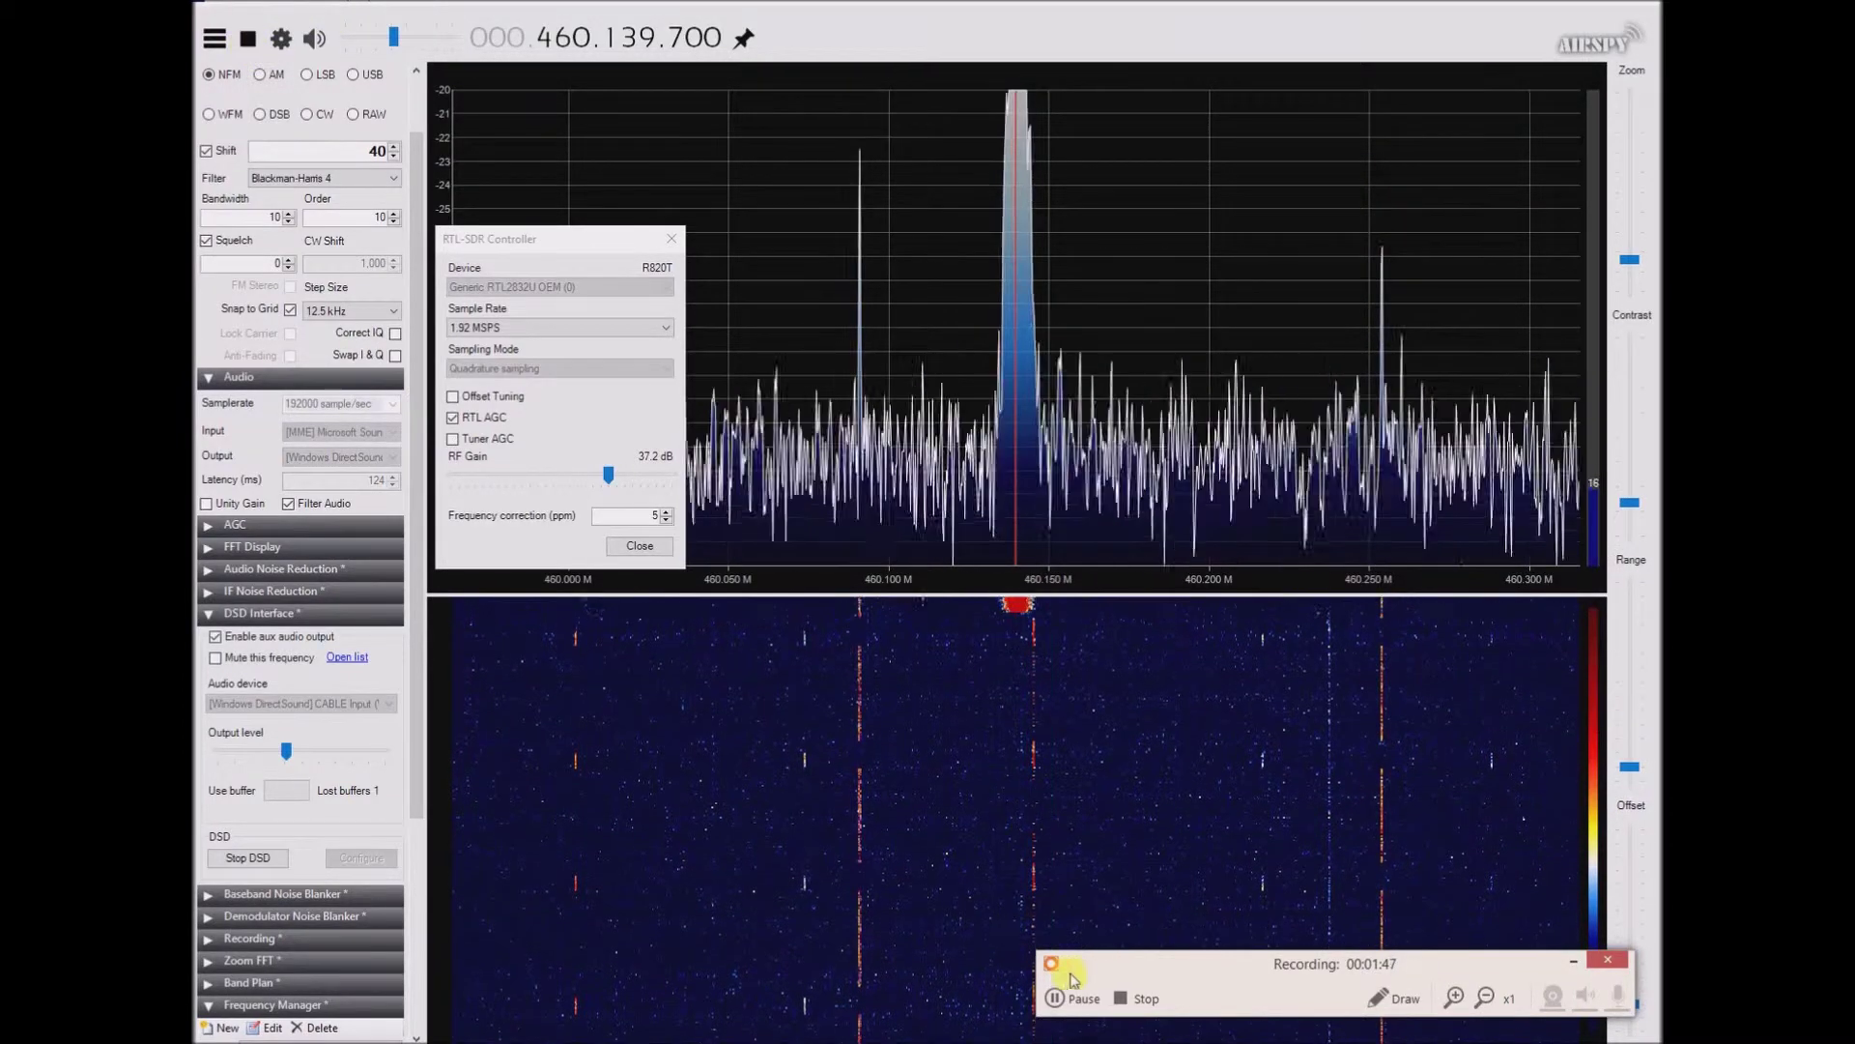
pyautogui.hotkey('alt', 'Tab')
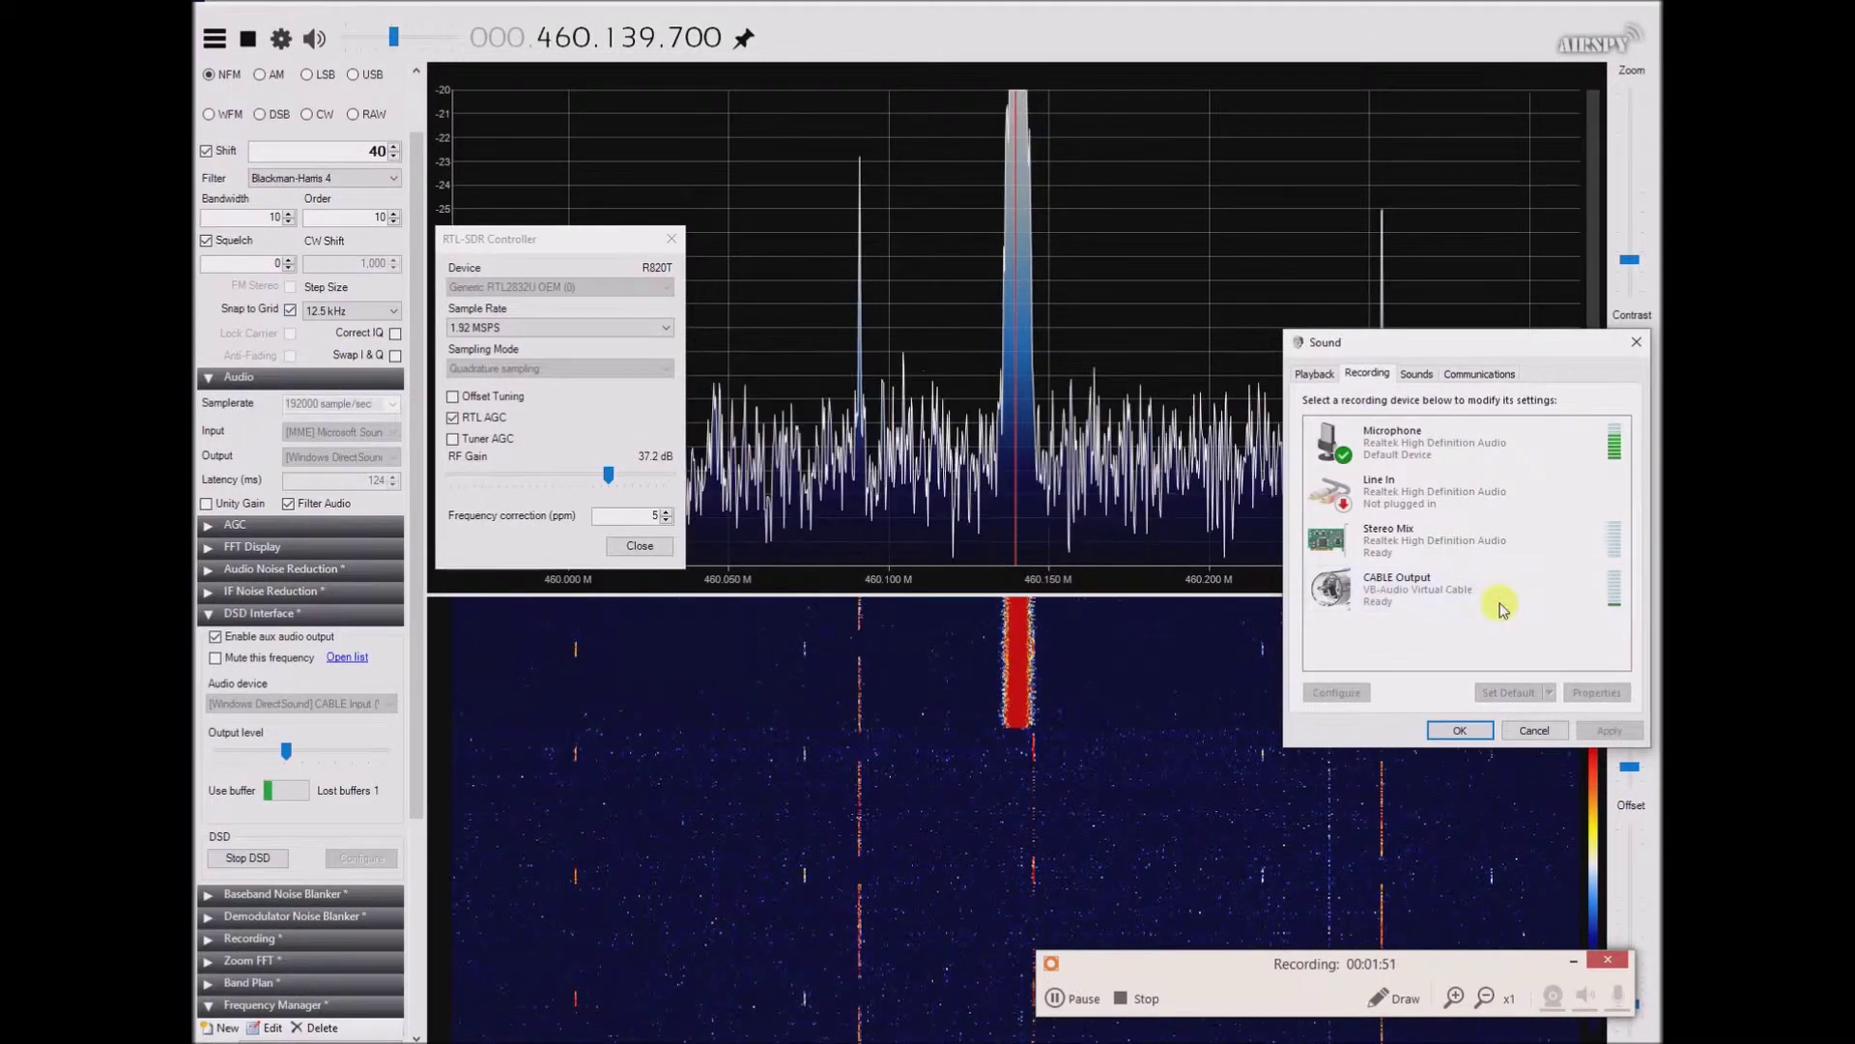
pyautogui.click(1312, 375)
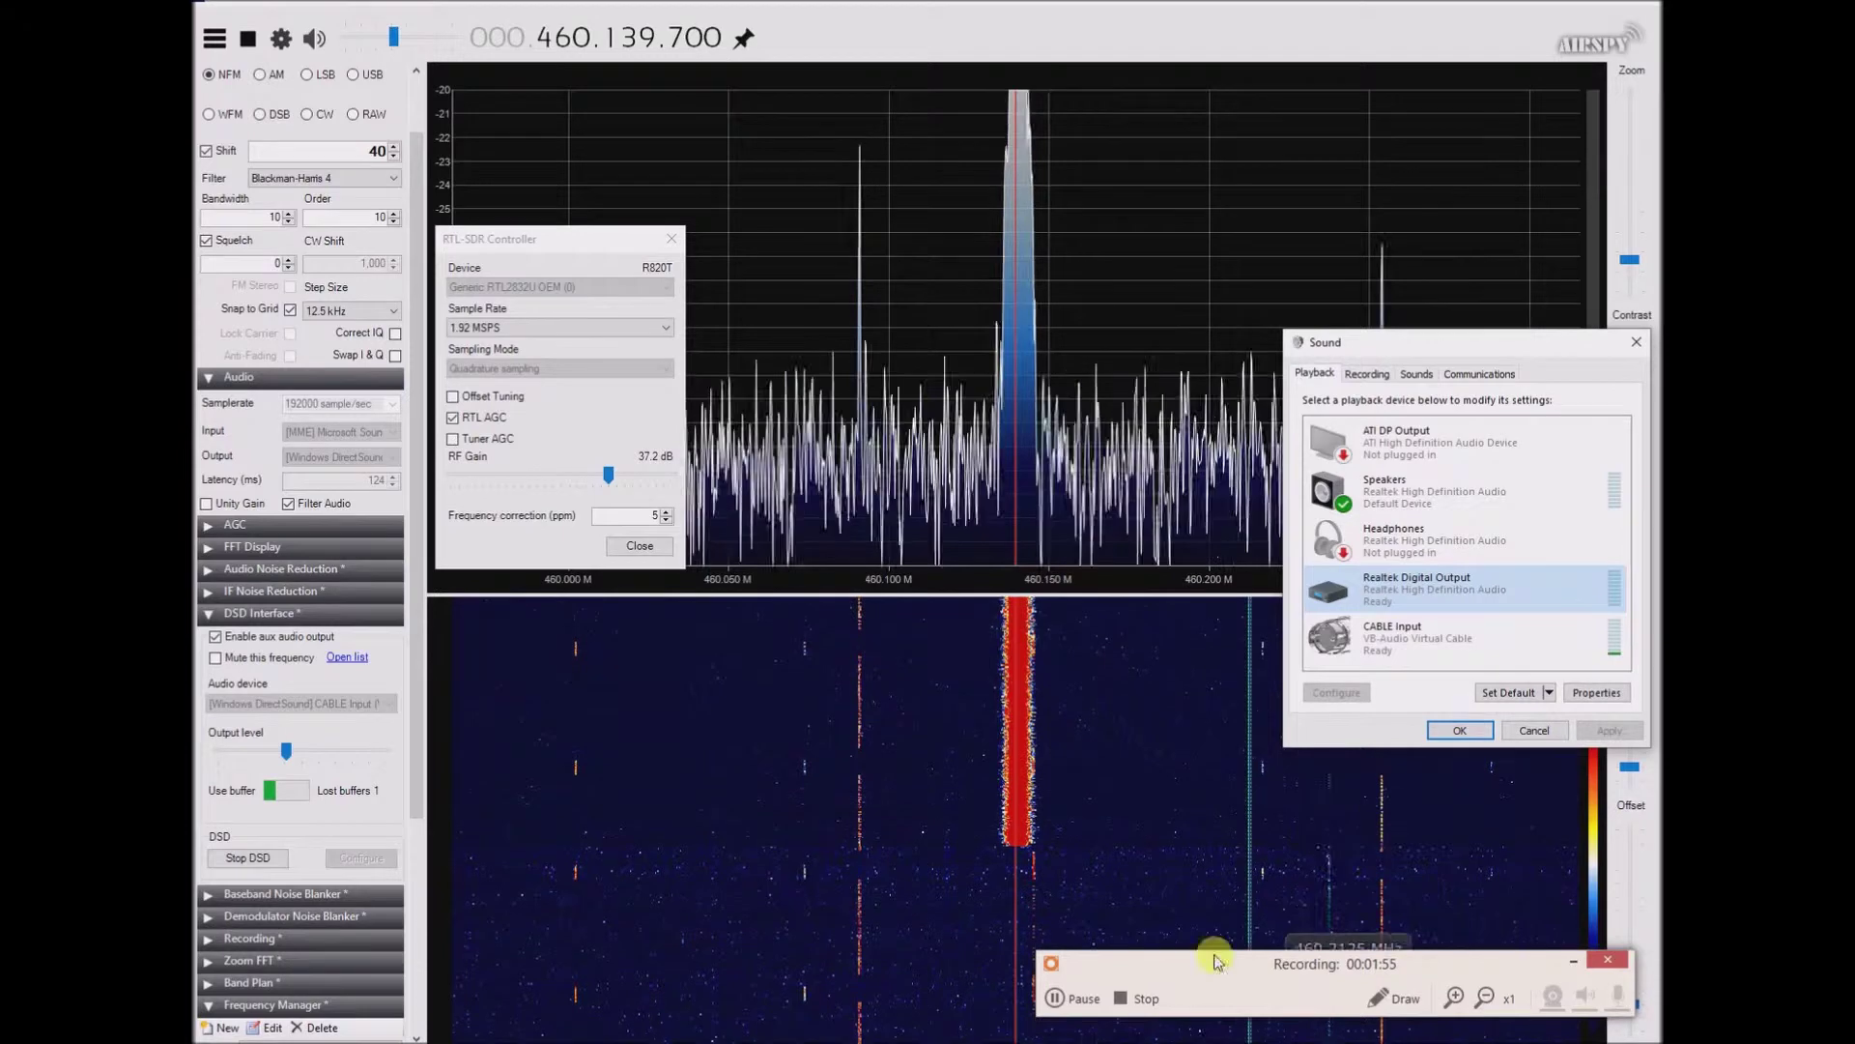
pyautogui.click(248, 39)
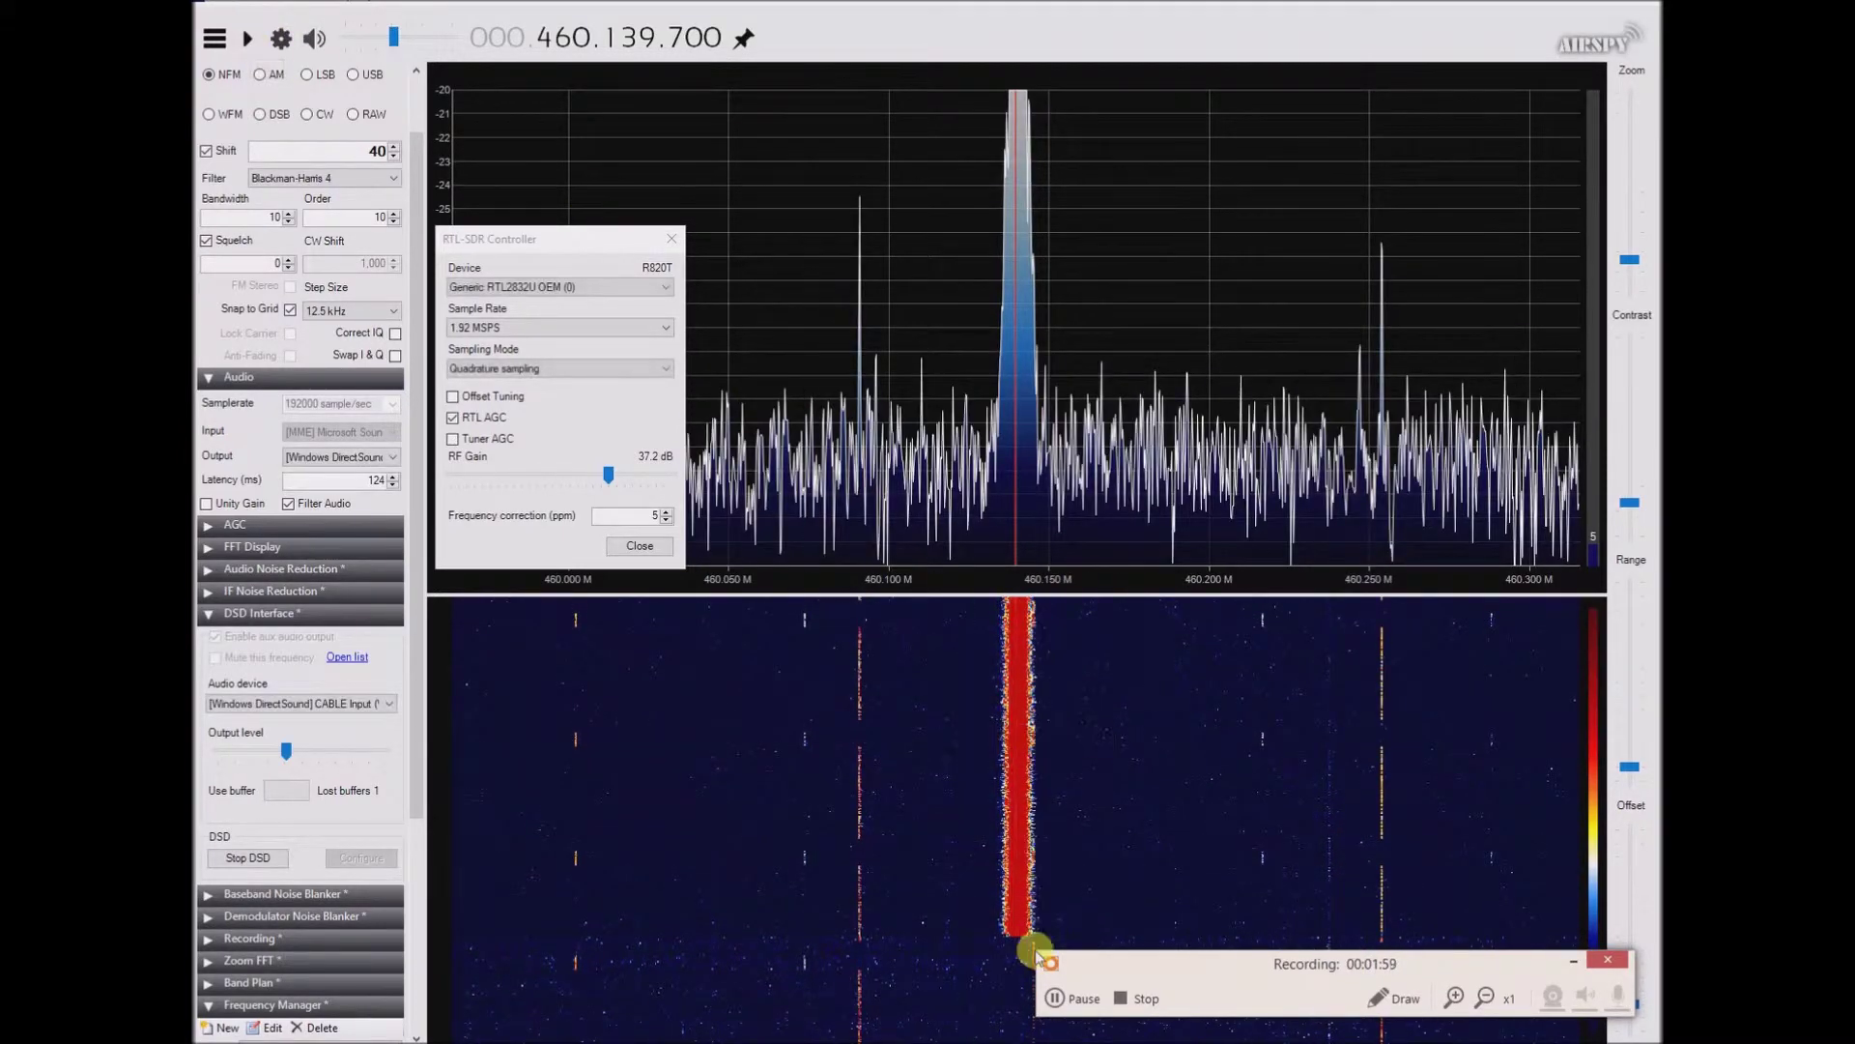
pyautogui.hotkey('alt', 'Tab')
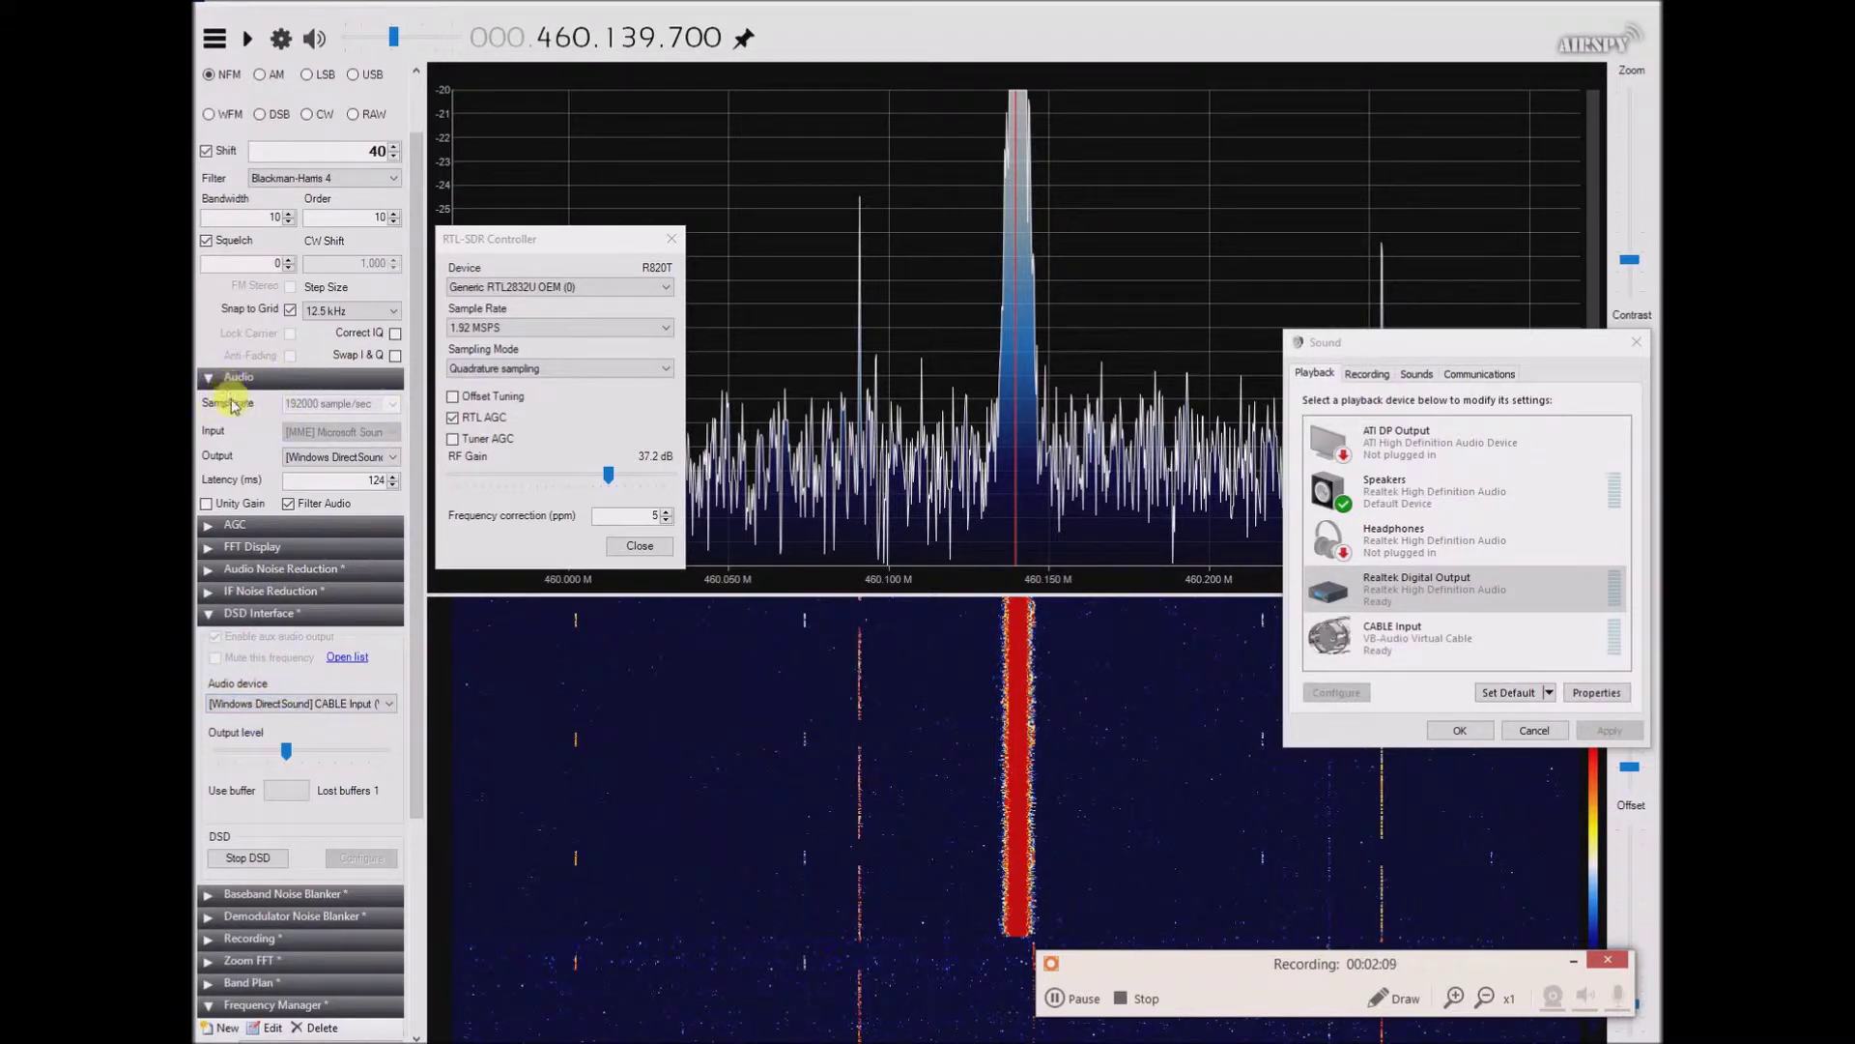
# Step: Review the devices available for the radio's audio output and for the DSD Interface audio device
pyautogui.click(393, 464)
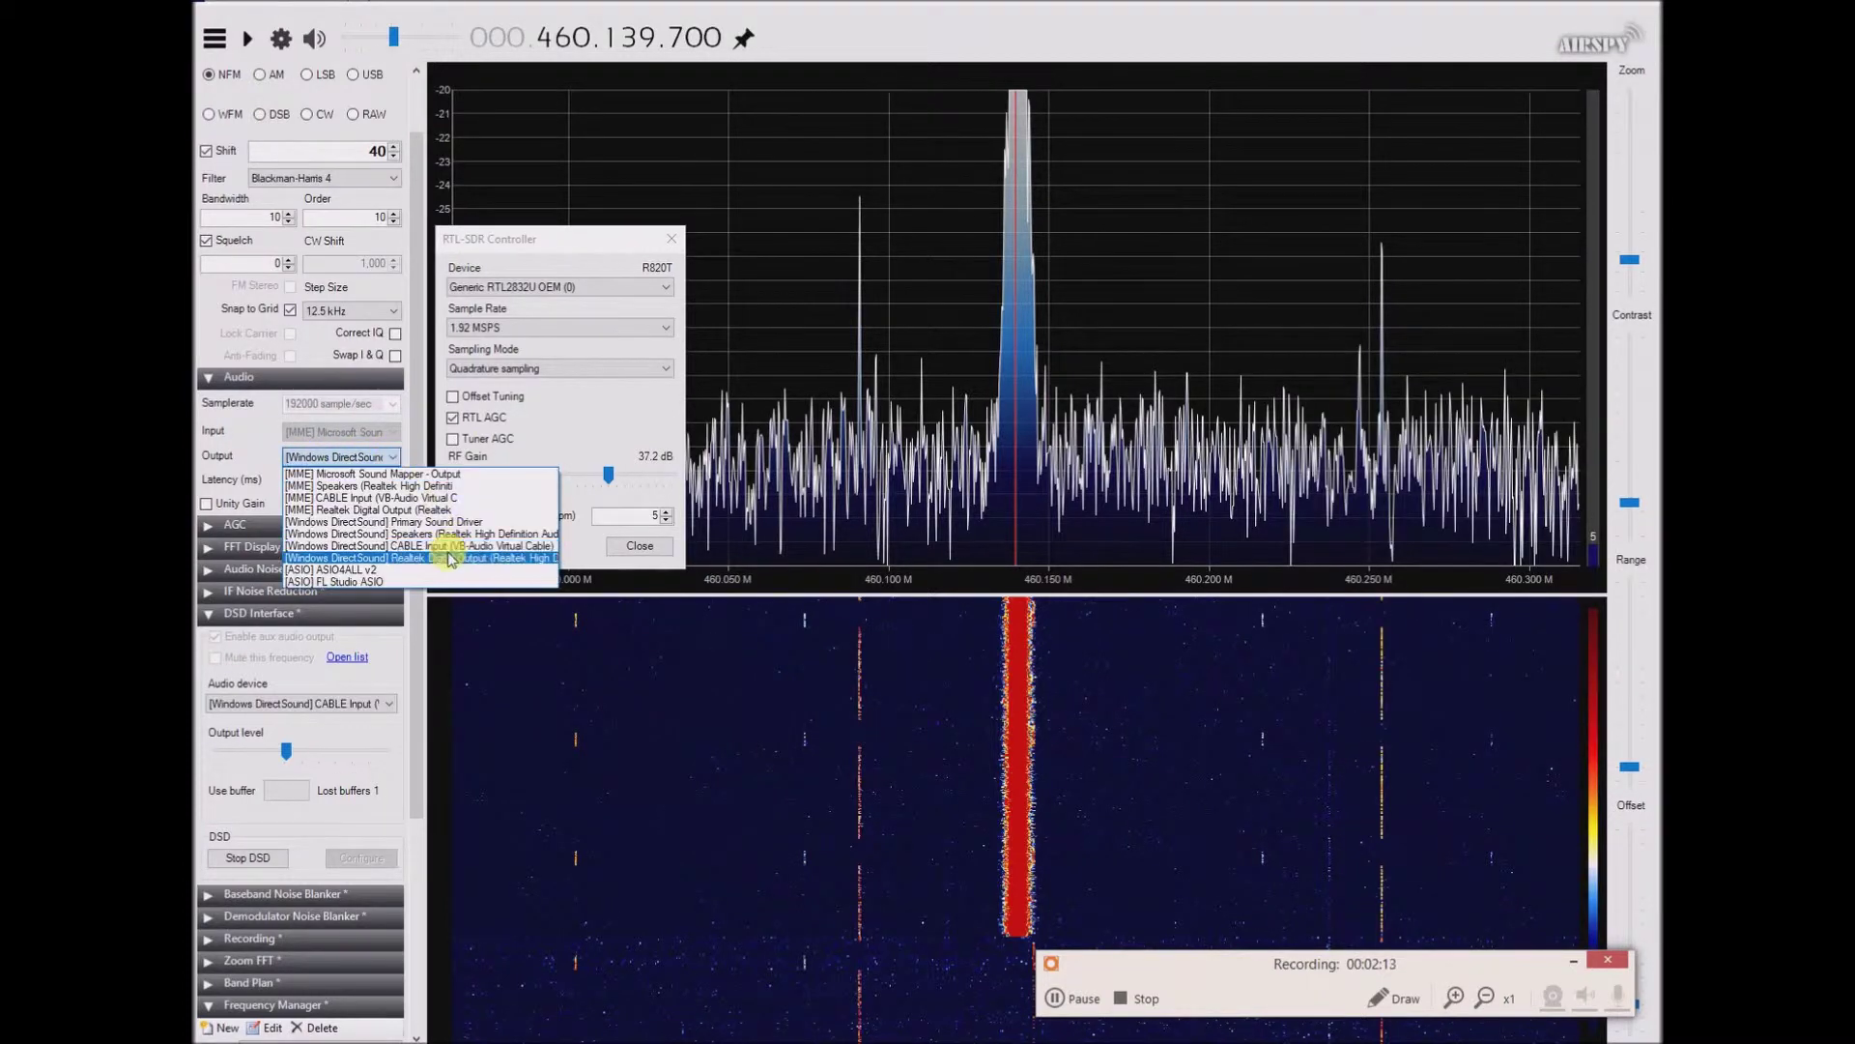
pyautogui.click(391, 704)
pyautogui.click(390, 704)
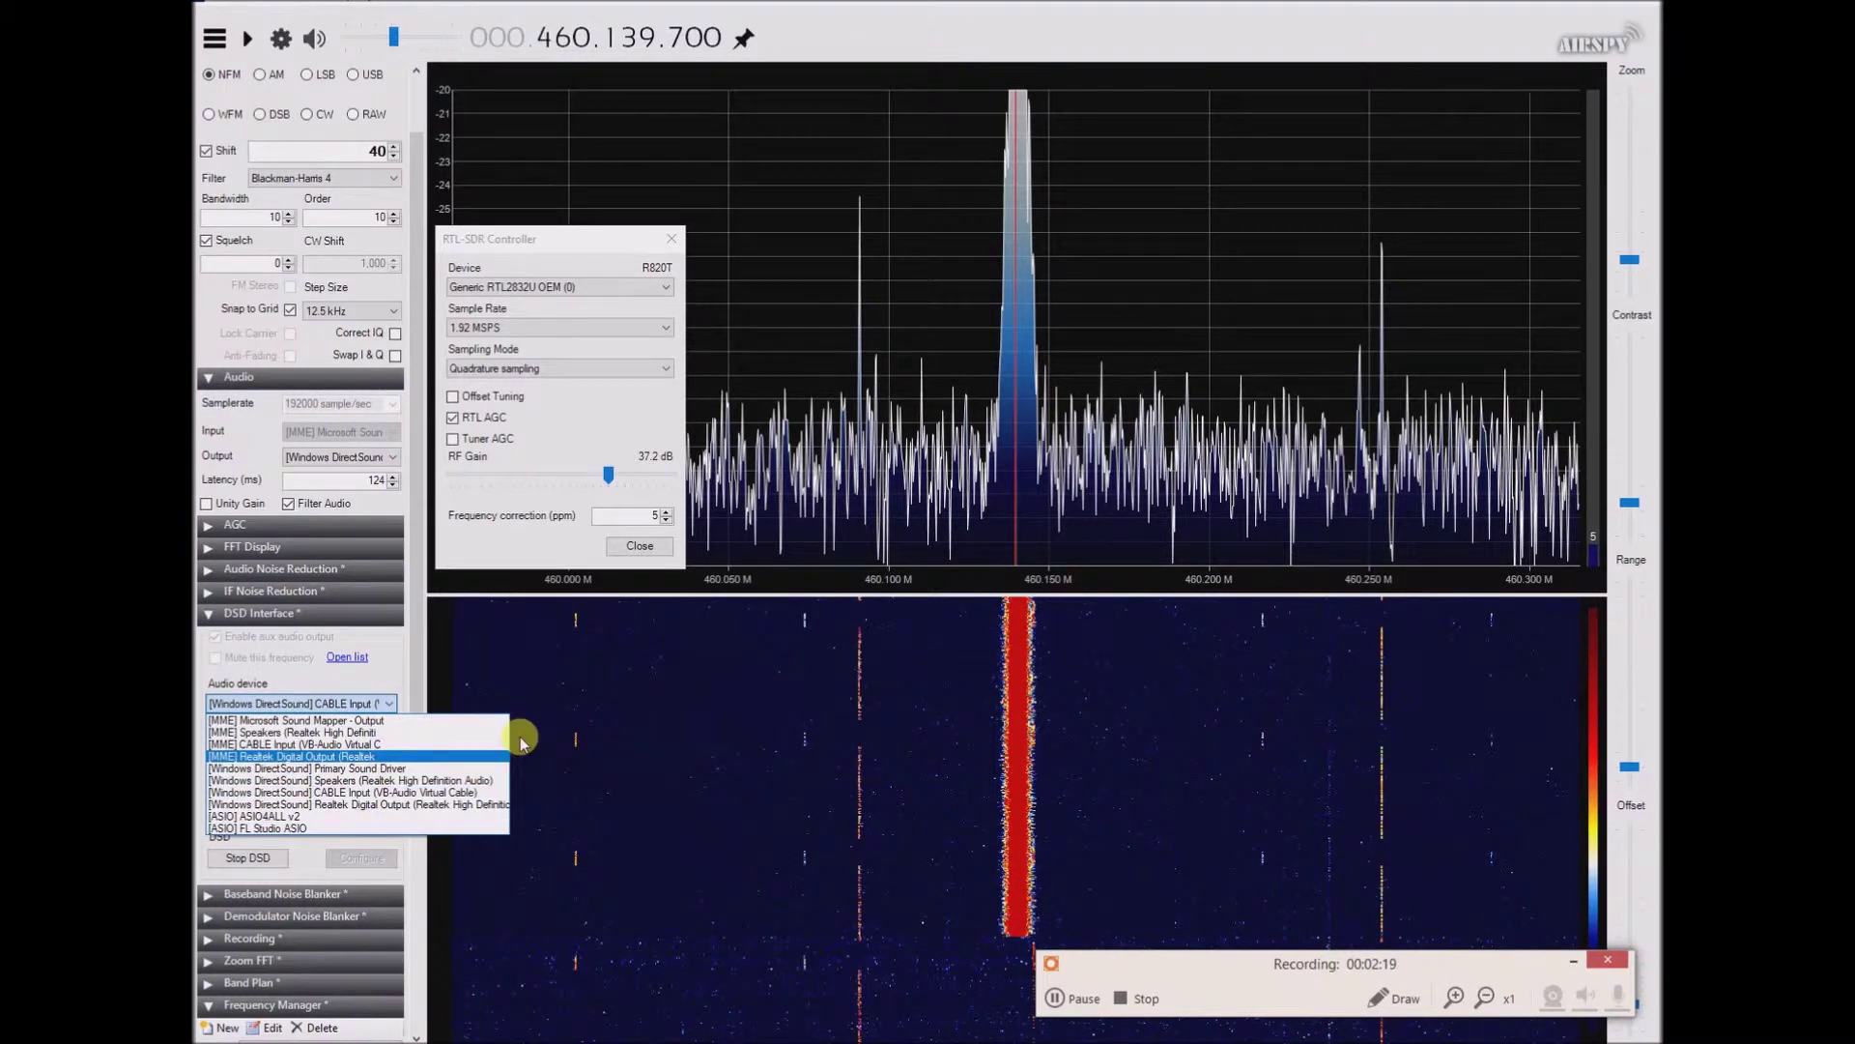
pyautogui.click(1086, 1003)
pyautogui.click(1086, 1000)
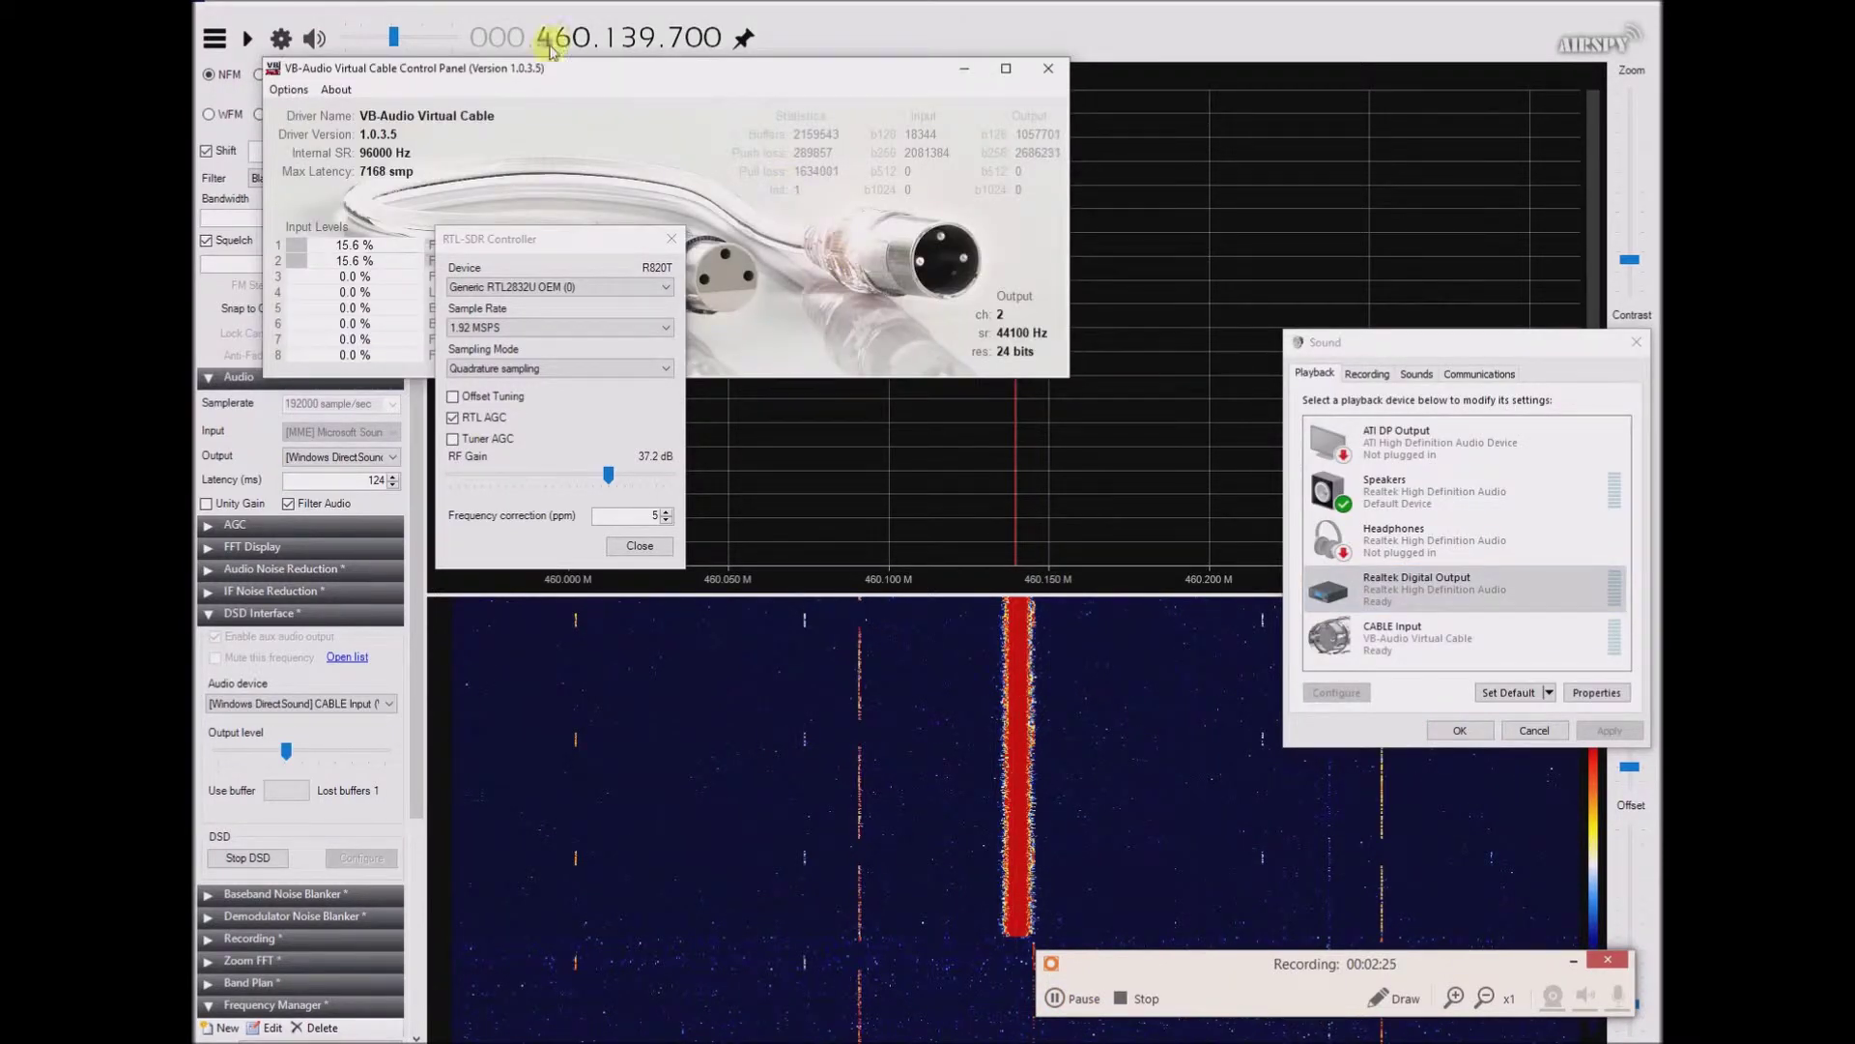
# Step: Examine the input and output formats in the VB-Audio Virtual Cable Control Panel and the files in the VB audio folder
pyautogui.moveTo(522, 71); pyautogui.dragTo(742, 130)
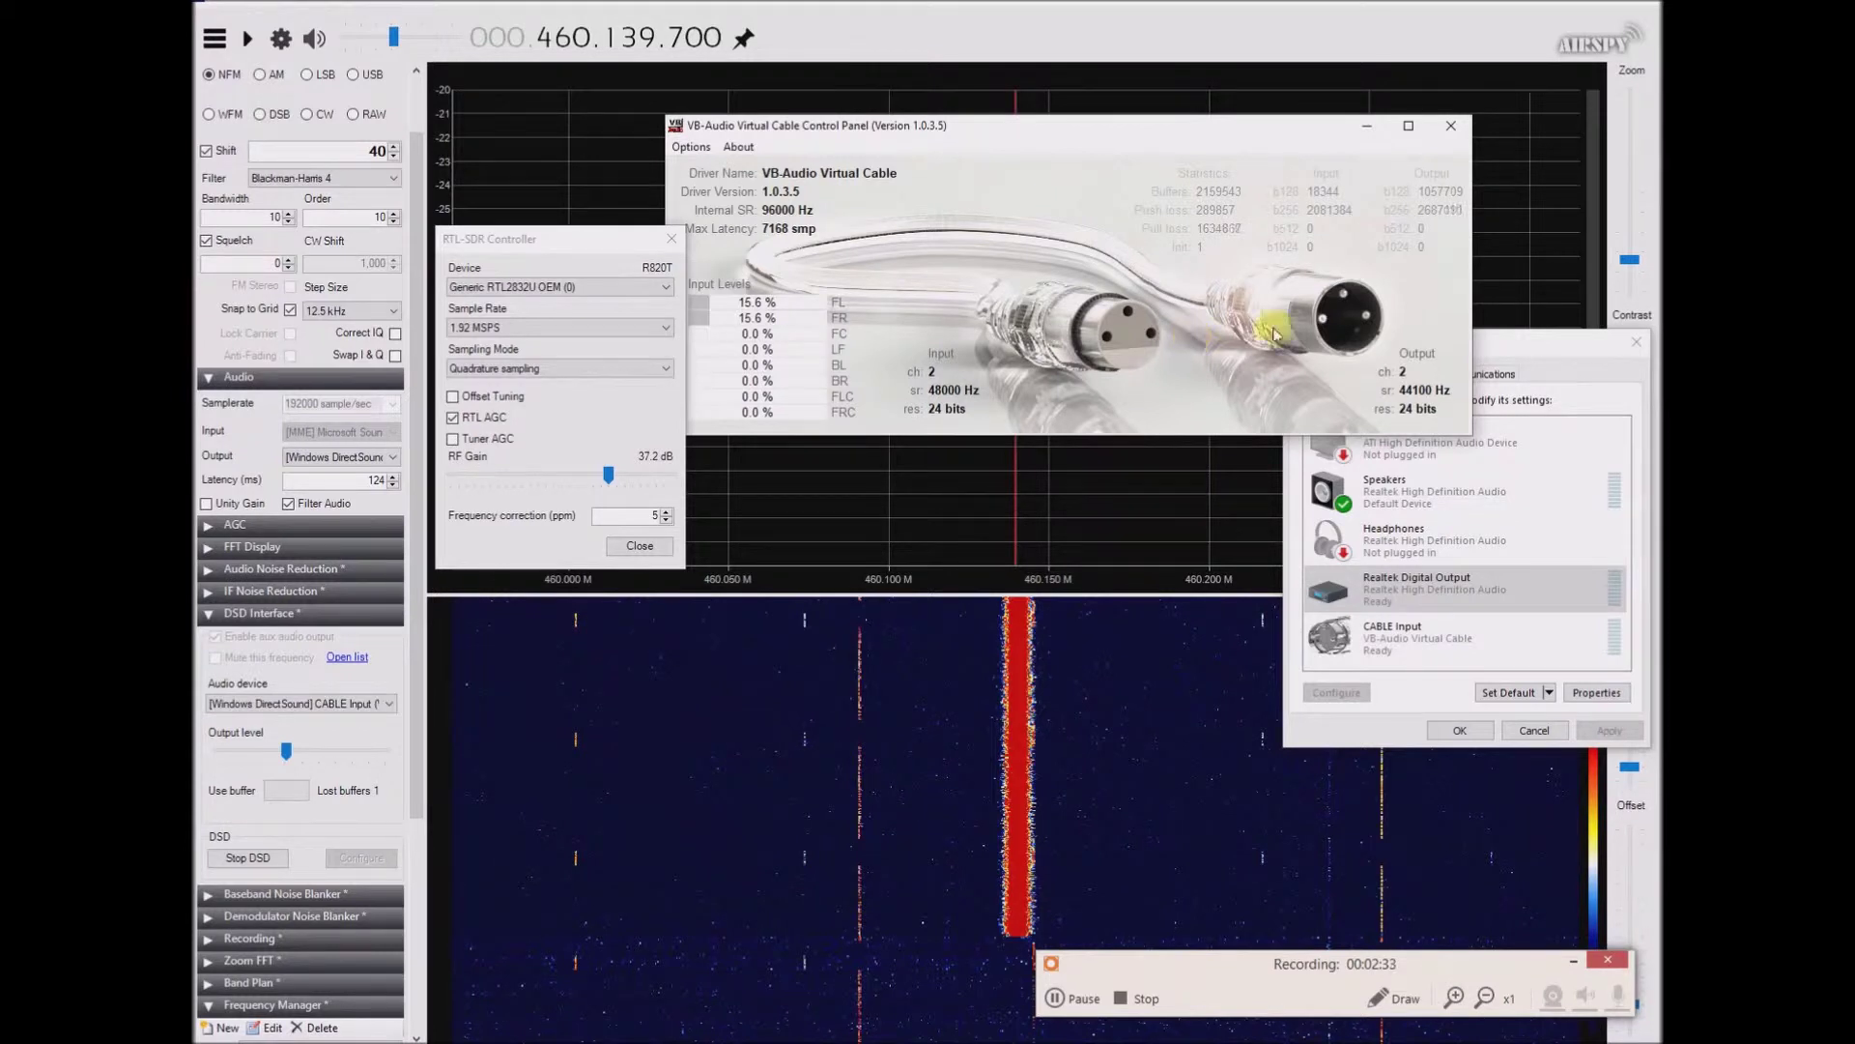
pyautogui.click(1558, 344)
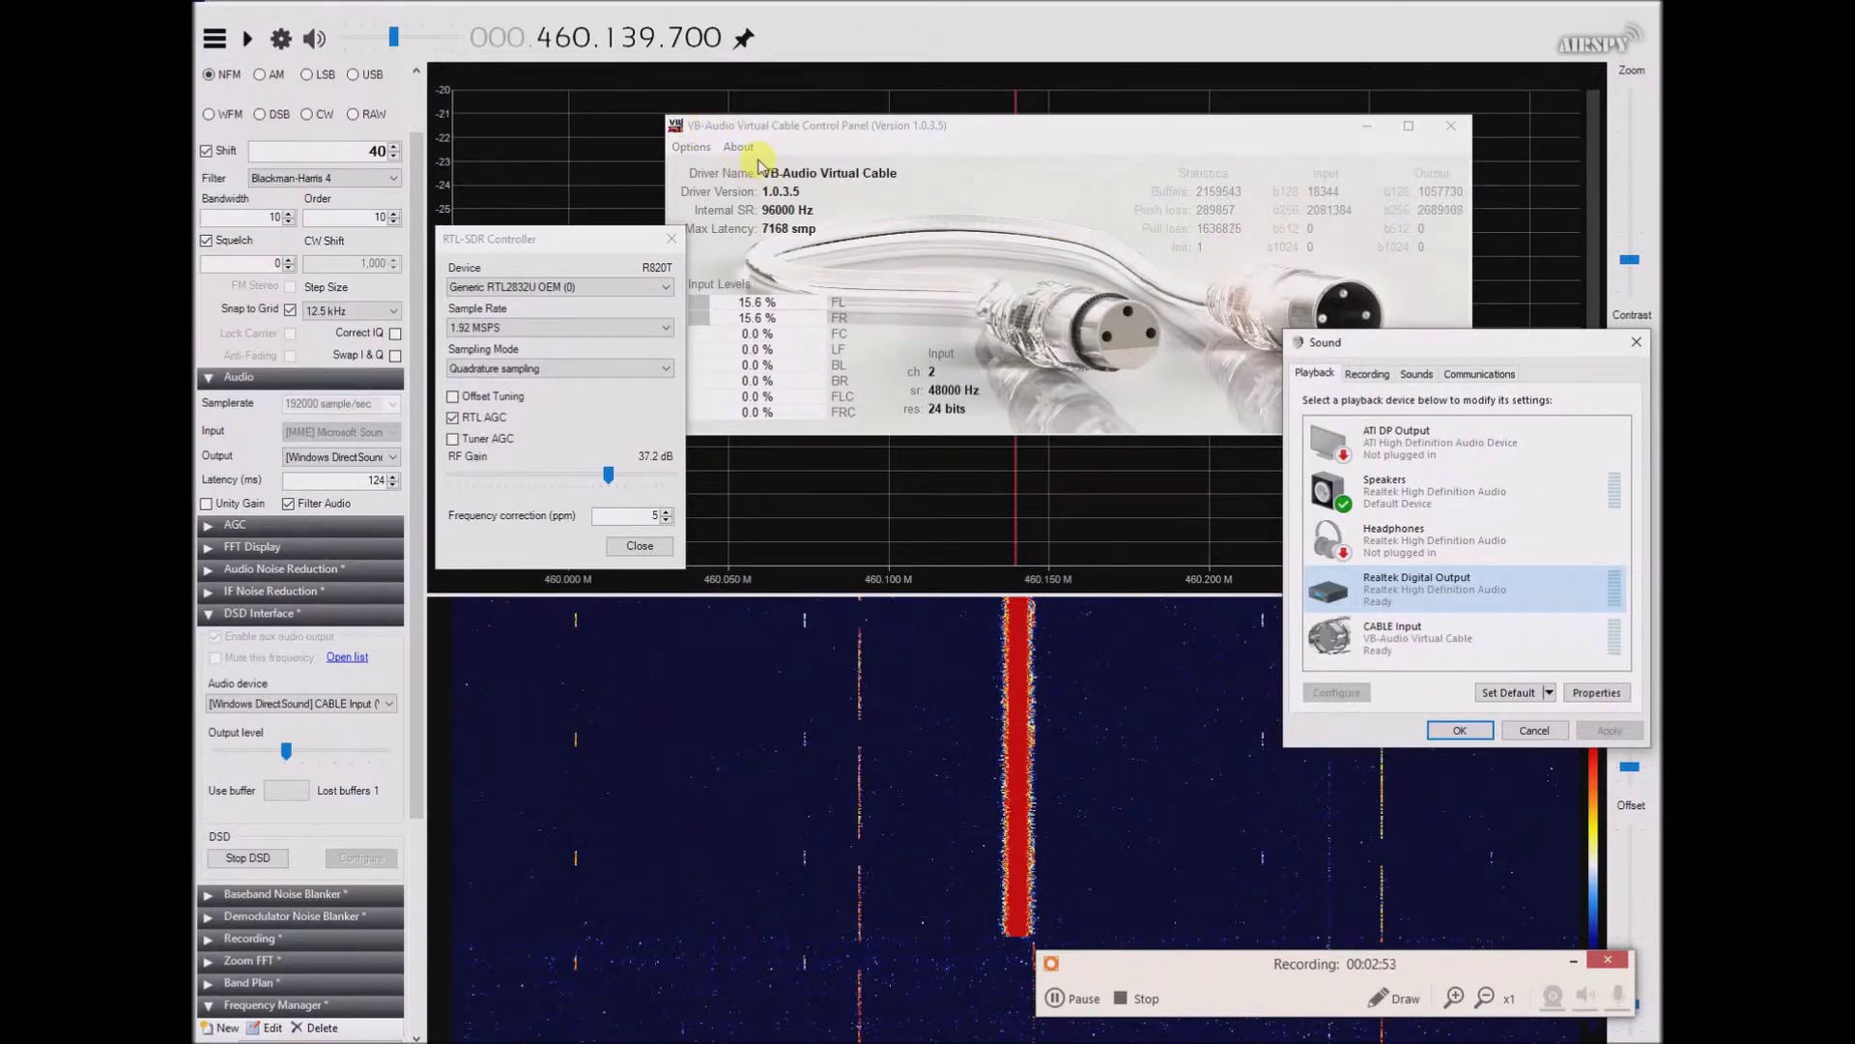
pyautogui.click(1085, 999)
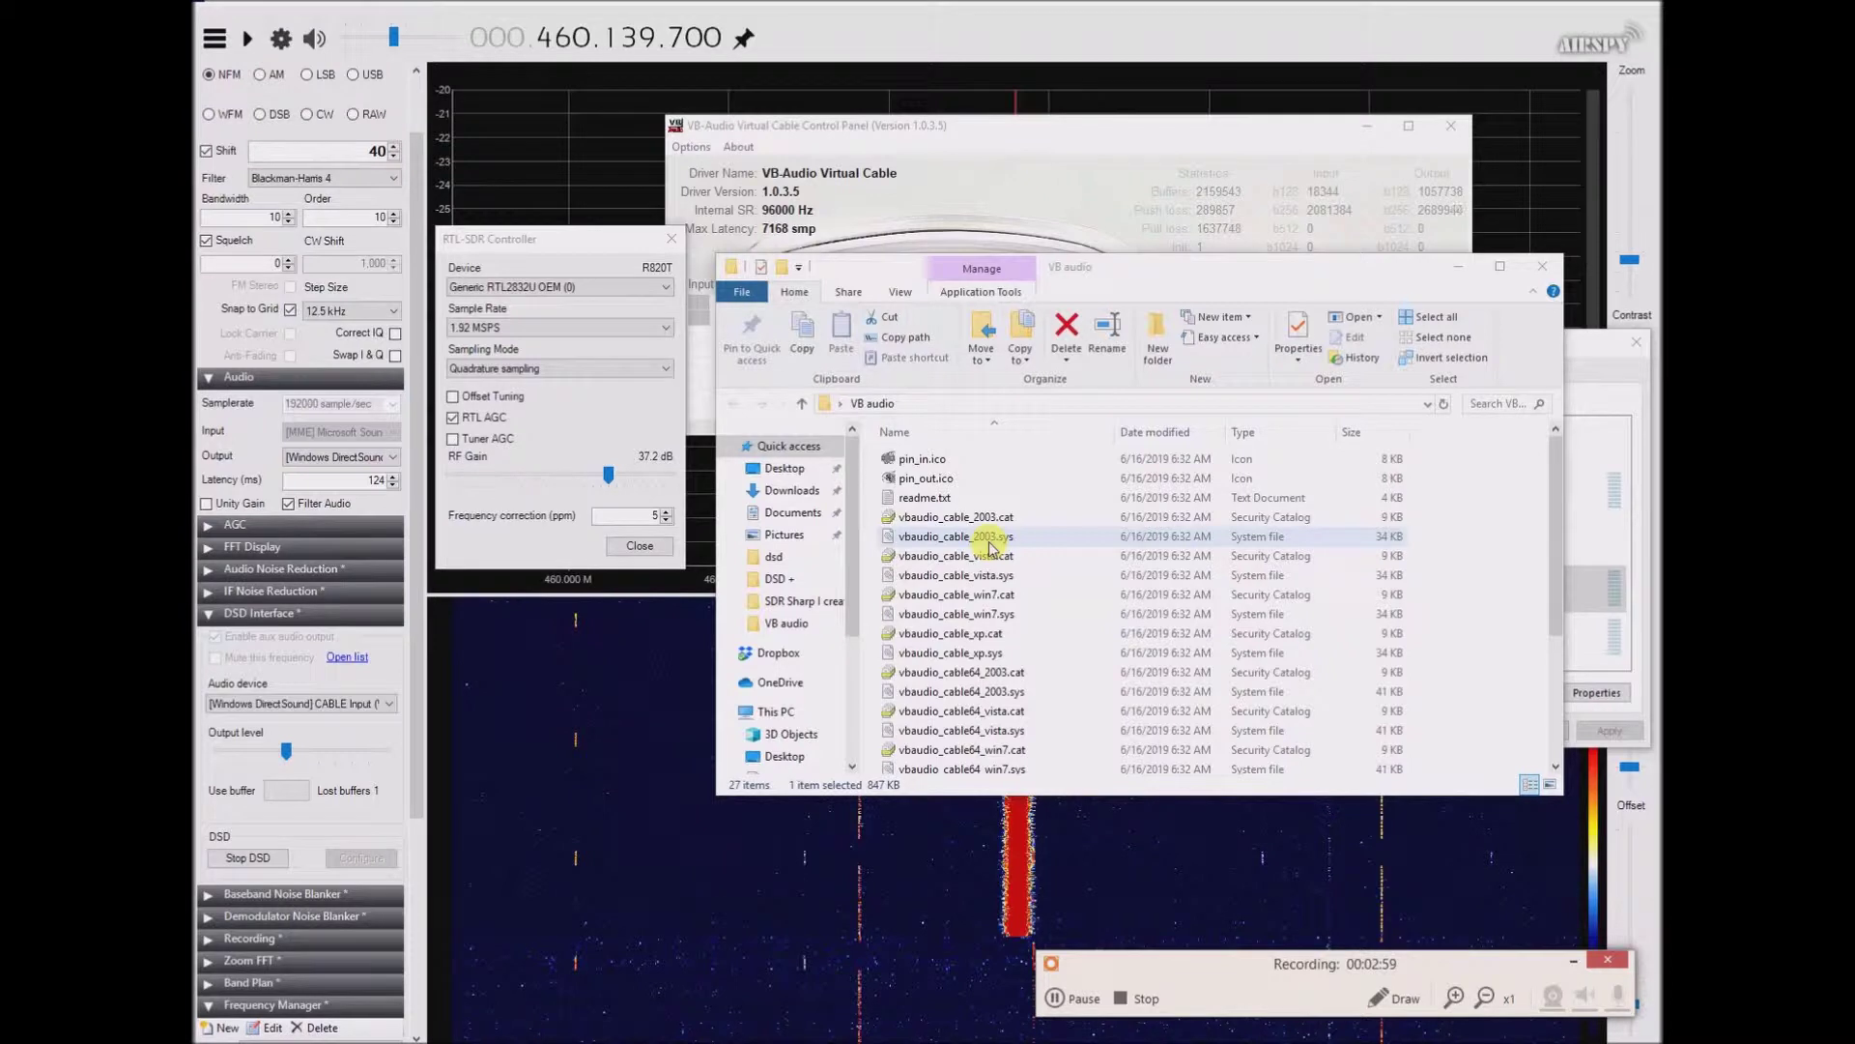
pyautogui.scroll(-3, 1019, 587)
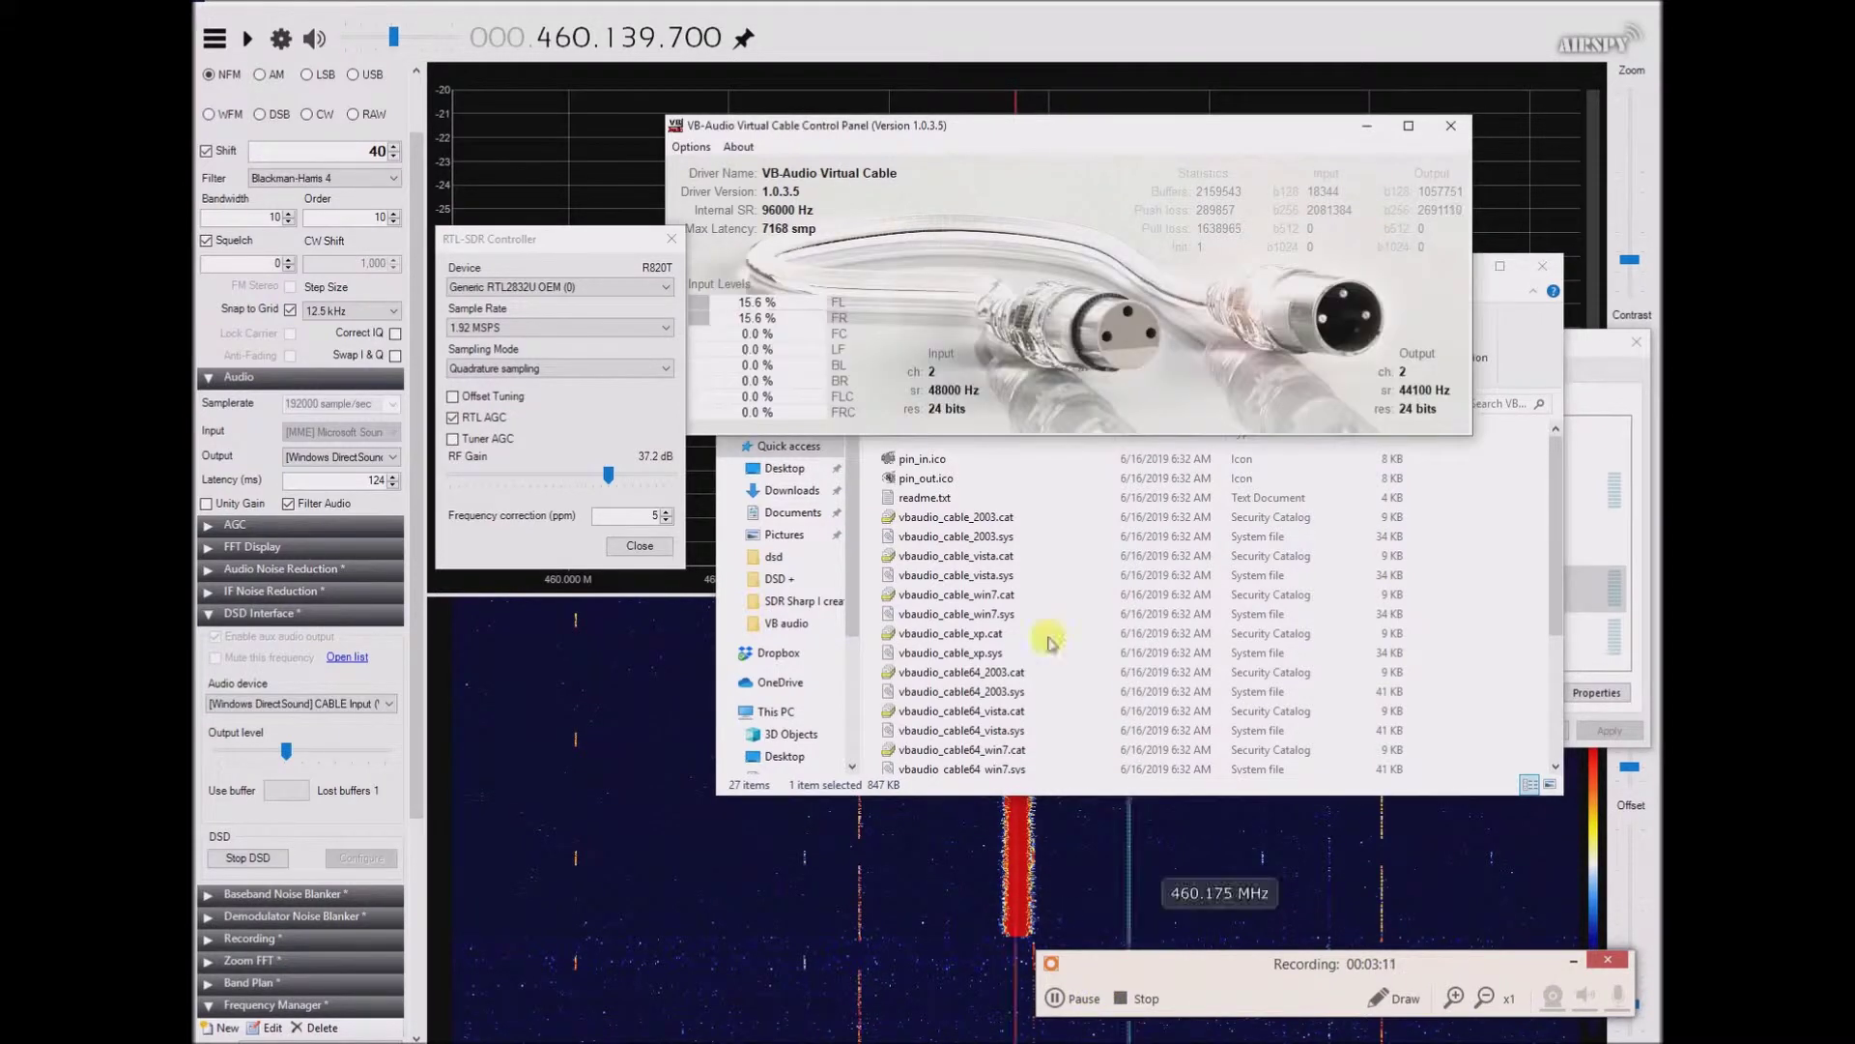
pyautogui.moveTo(914, 129); pyautogui.dragTo(961, 166)
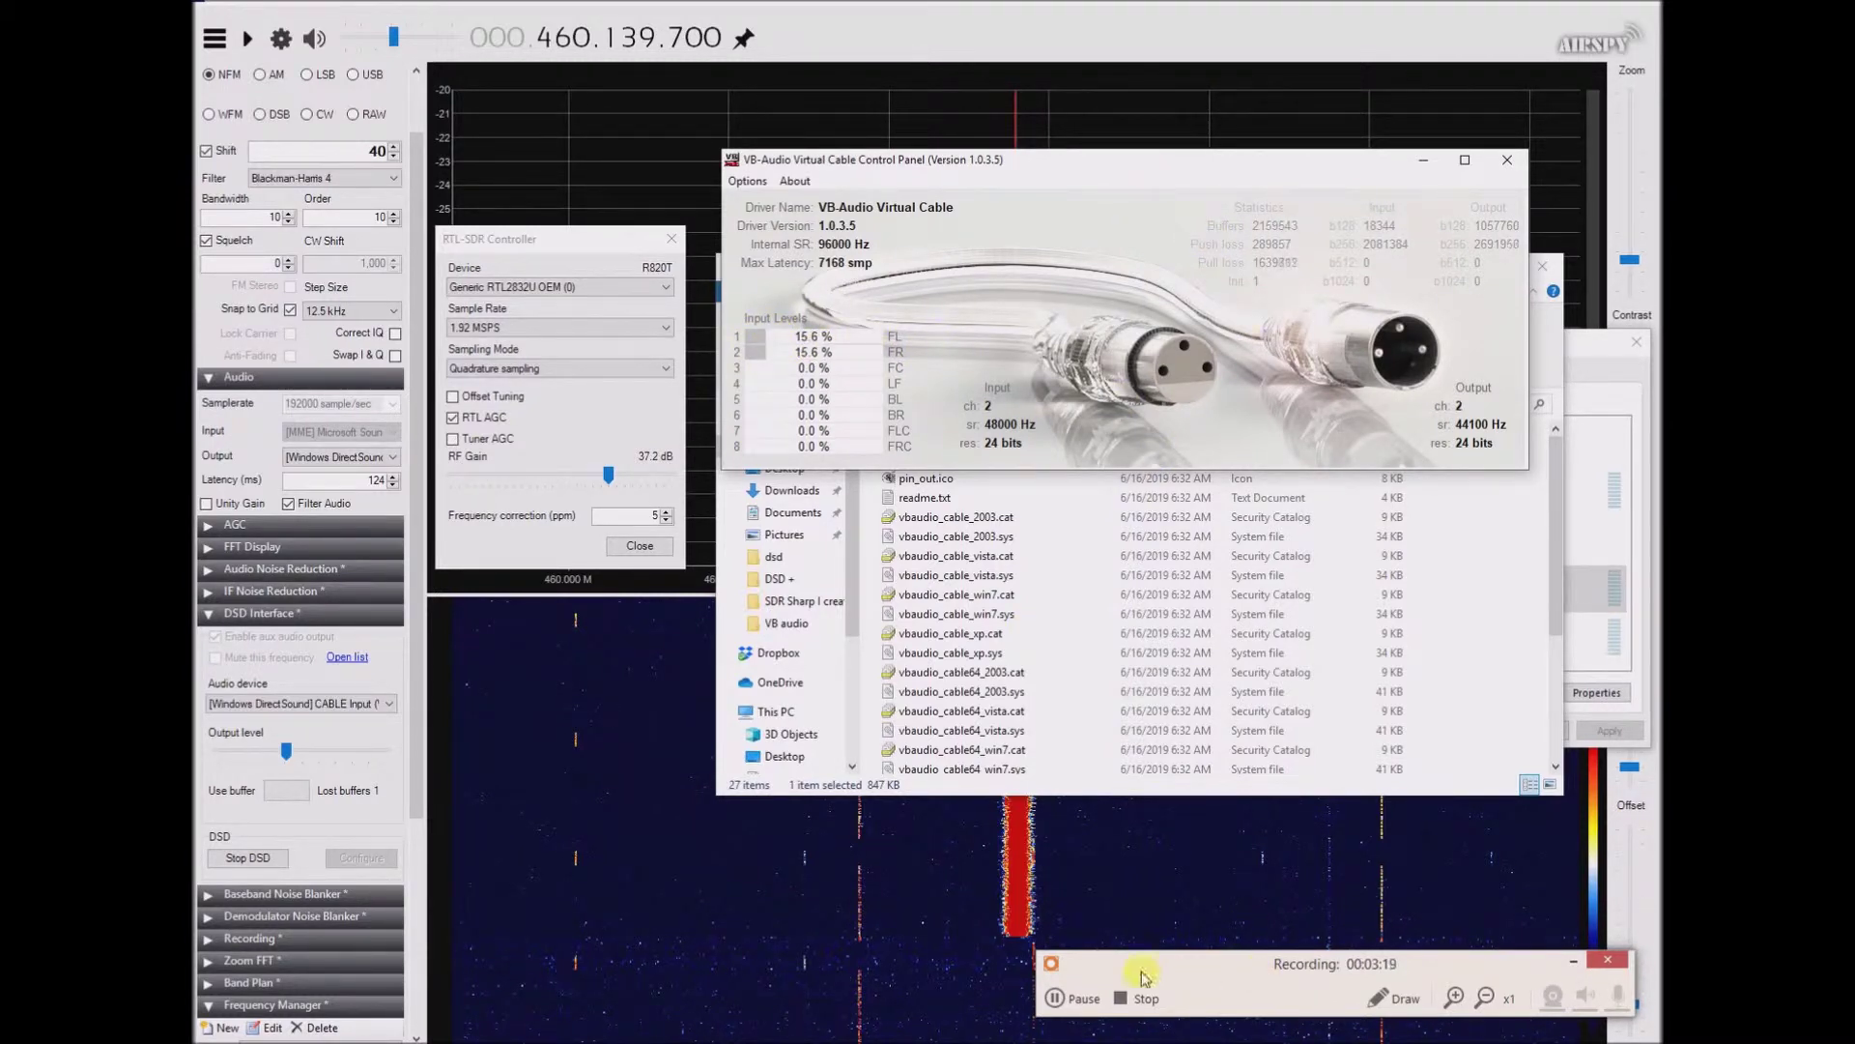
# Step: Start the radio and place the Sound window below the VB-Audio Control Panel to compare their CABLE Input levels
pyautogui.click(248, 38)
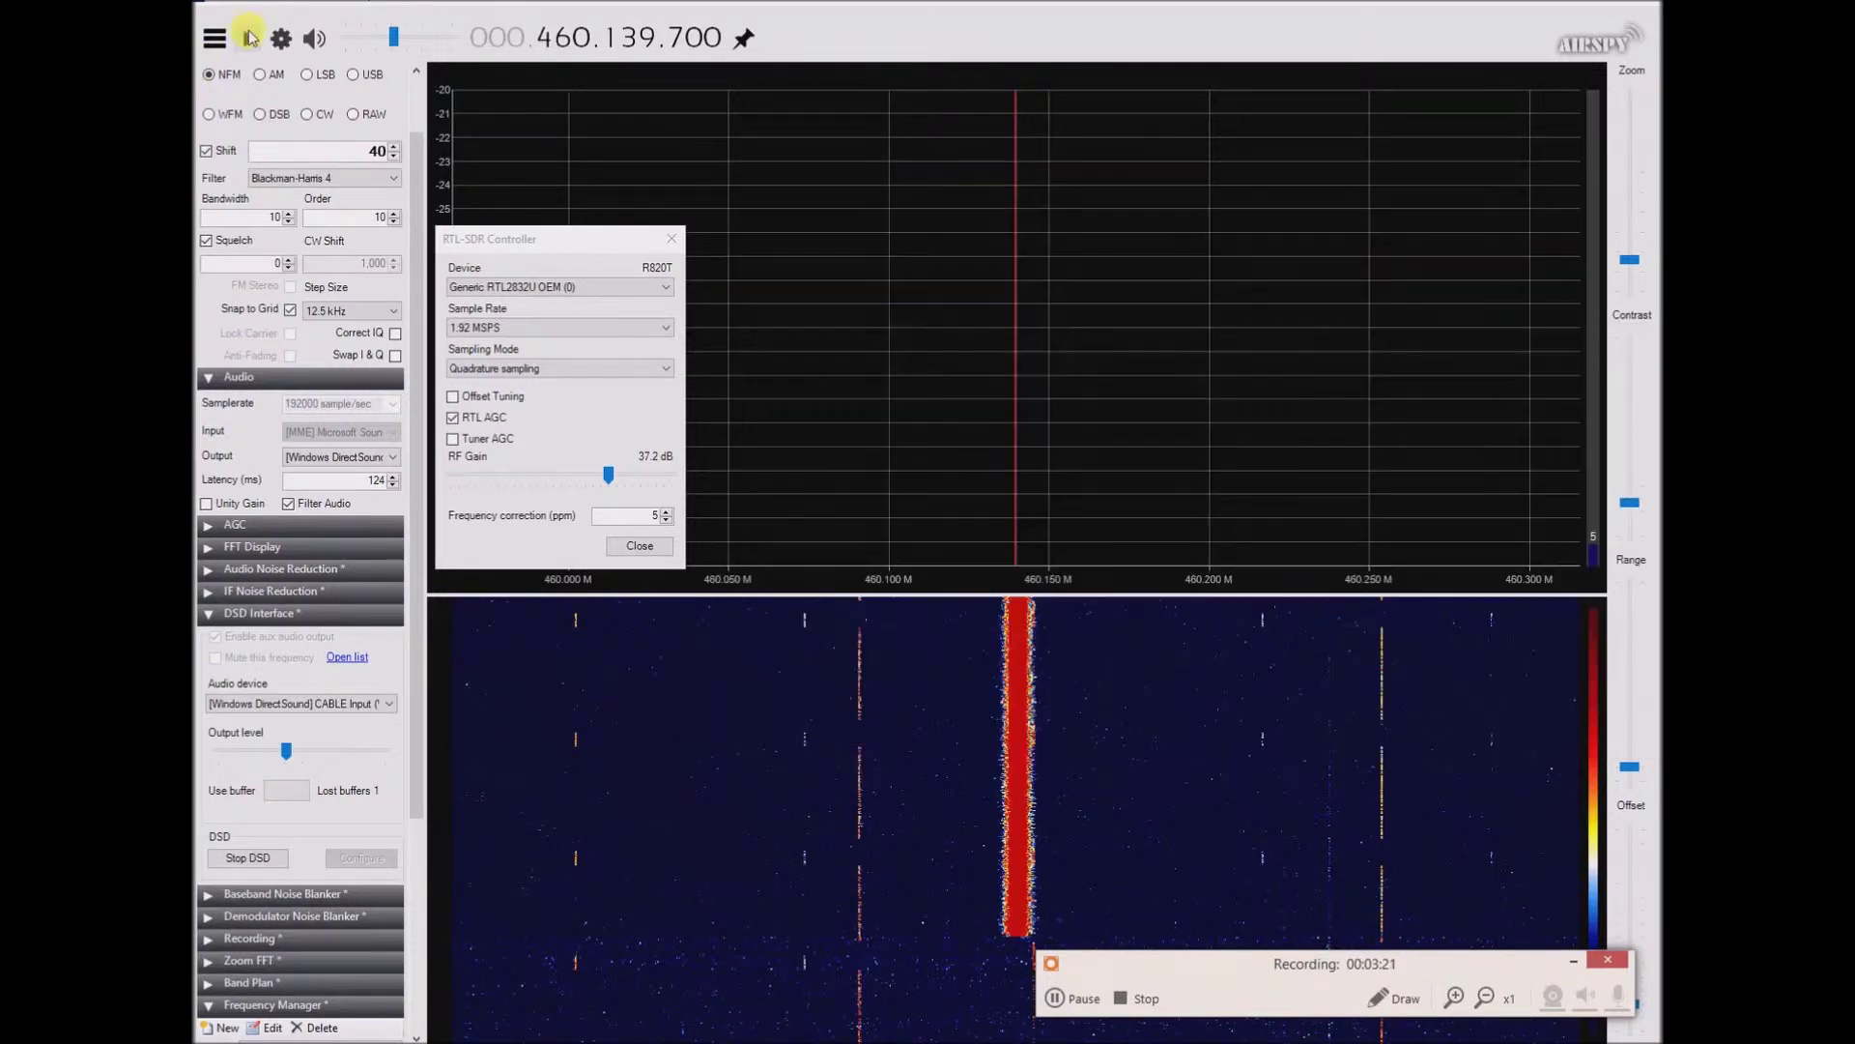
pyautogui.hotkey('alt', 'Tab')
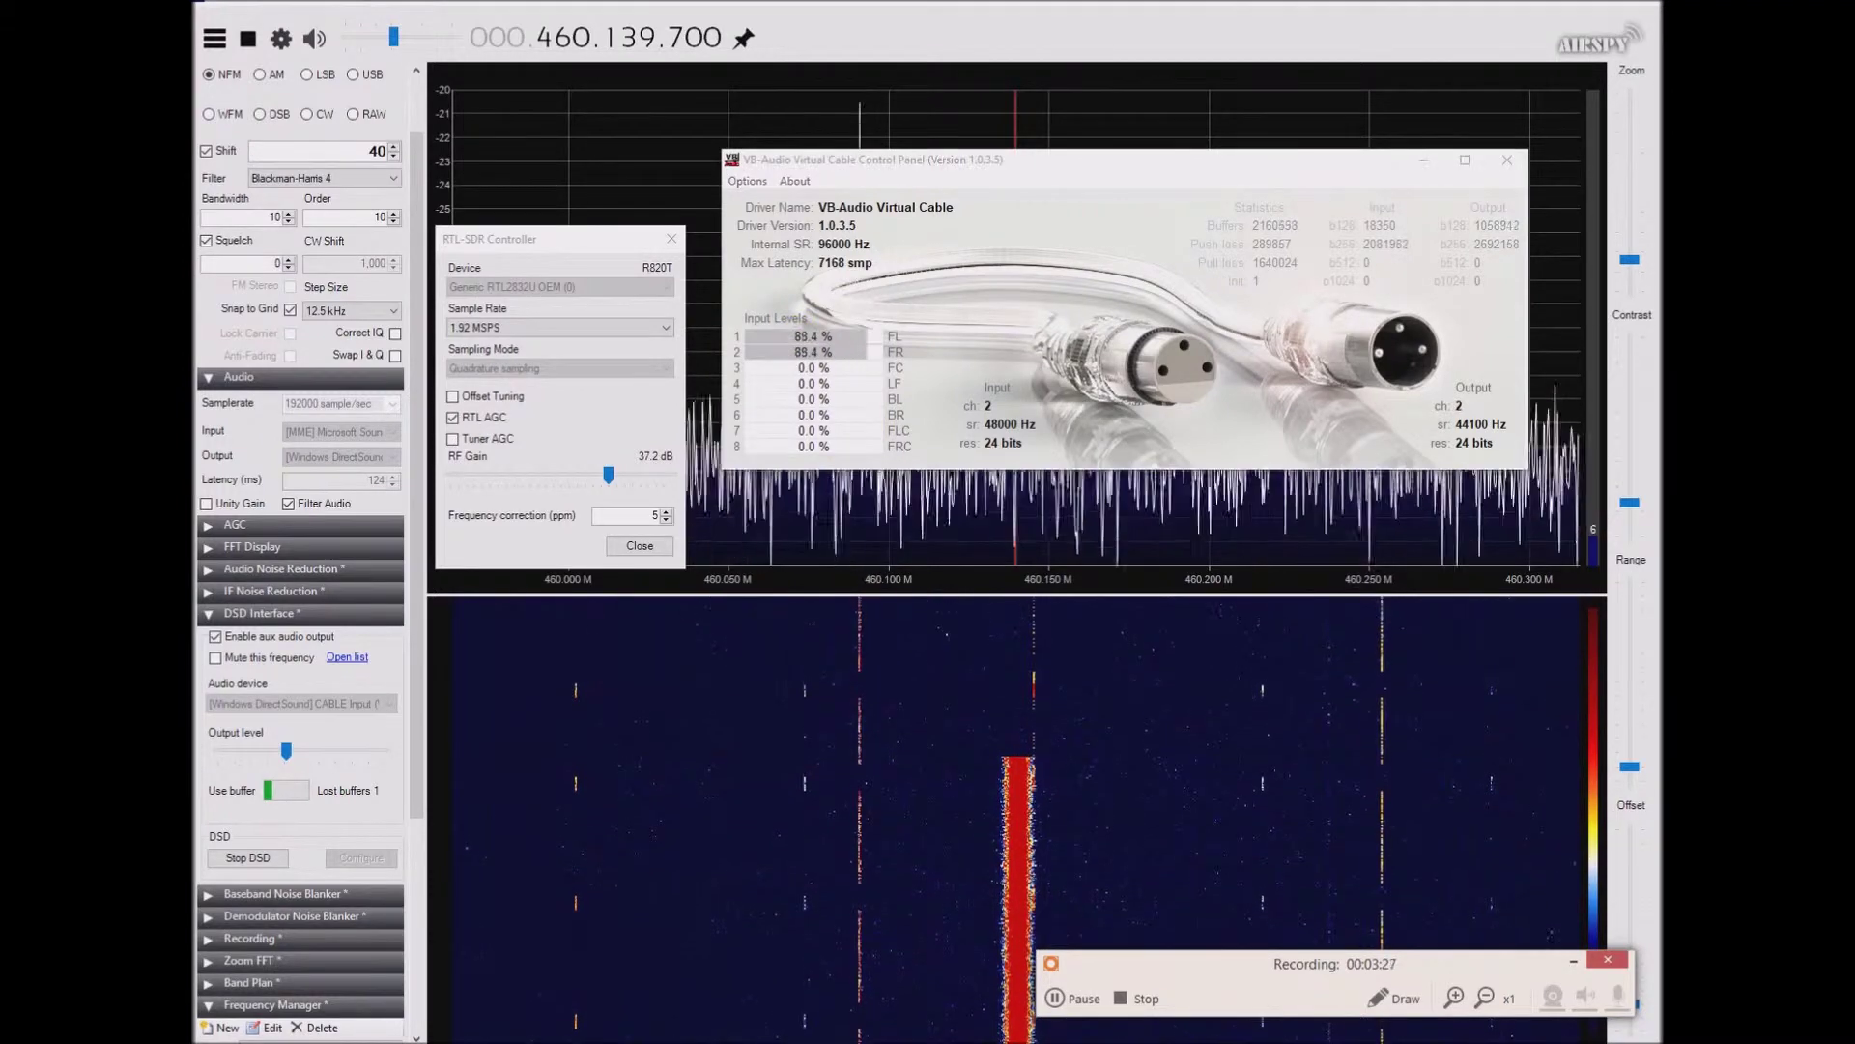
pyautogui.moveTo(1346, 342); pyautogui.dragTo(605, 477)
pyautogui.moveTo(757, 474); pyautogui.dragTo(837, 533)
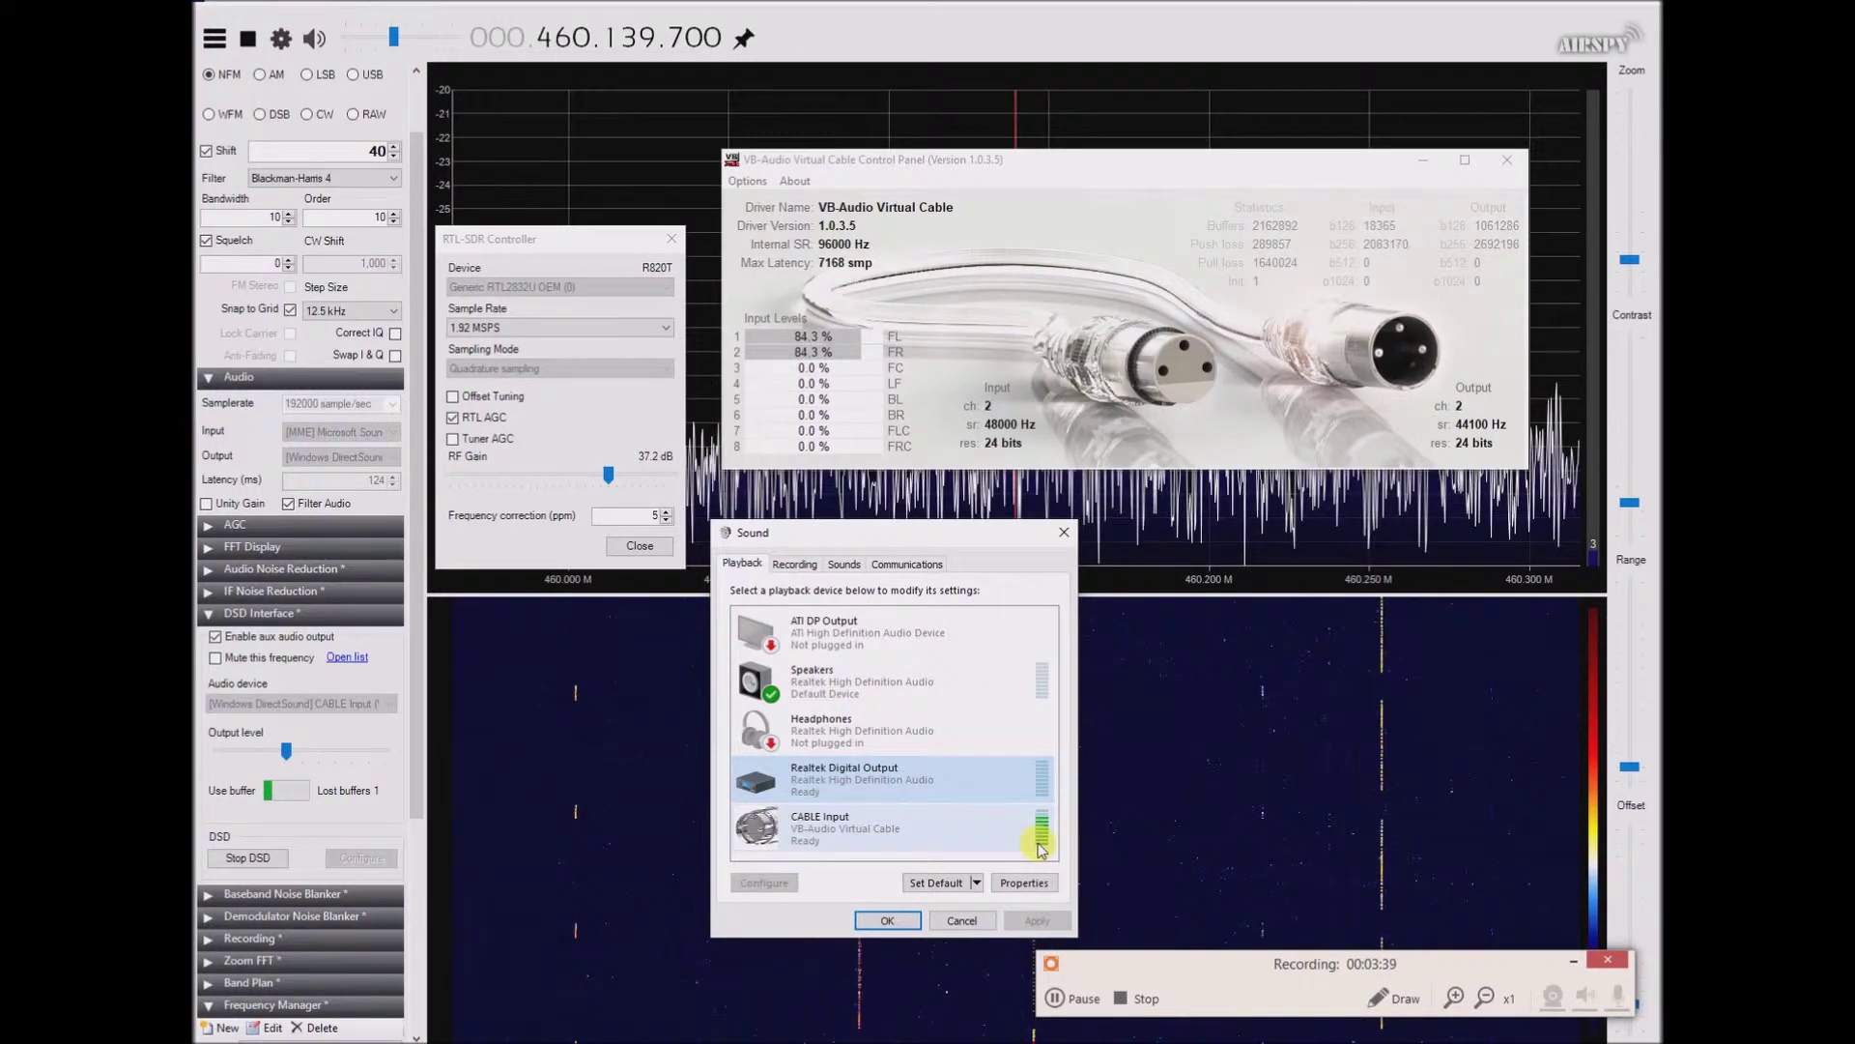
# Step: Stop and restart the radio reception
pyautogui.click(247, 37)
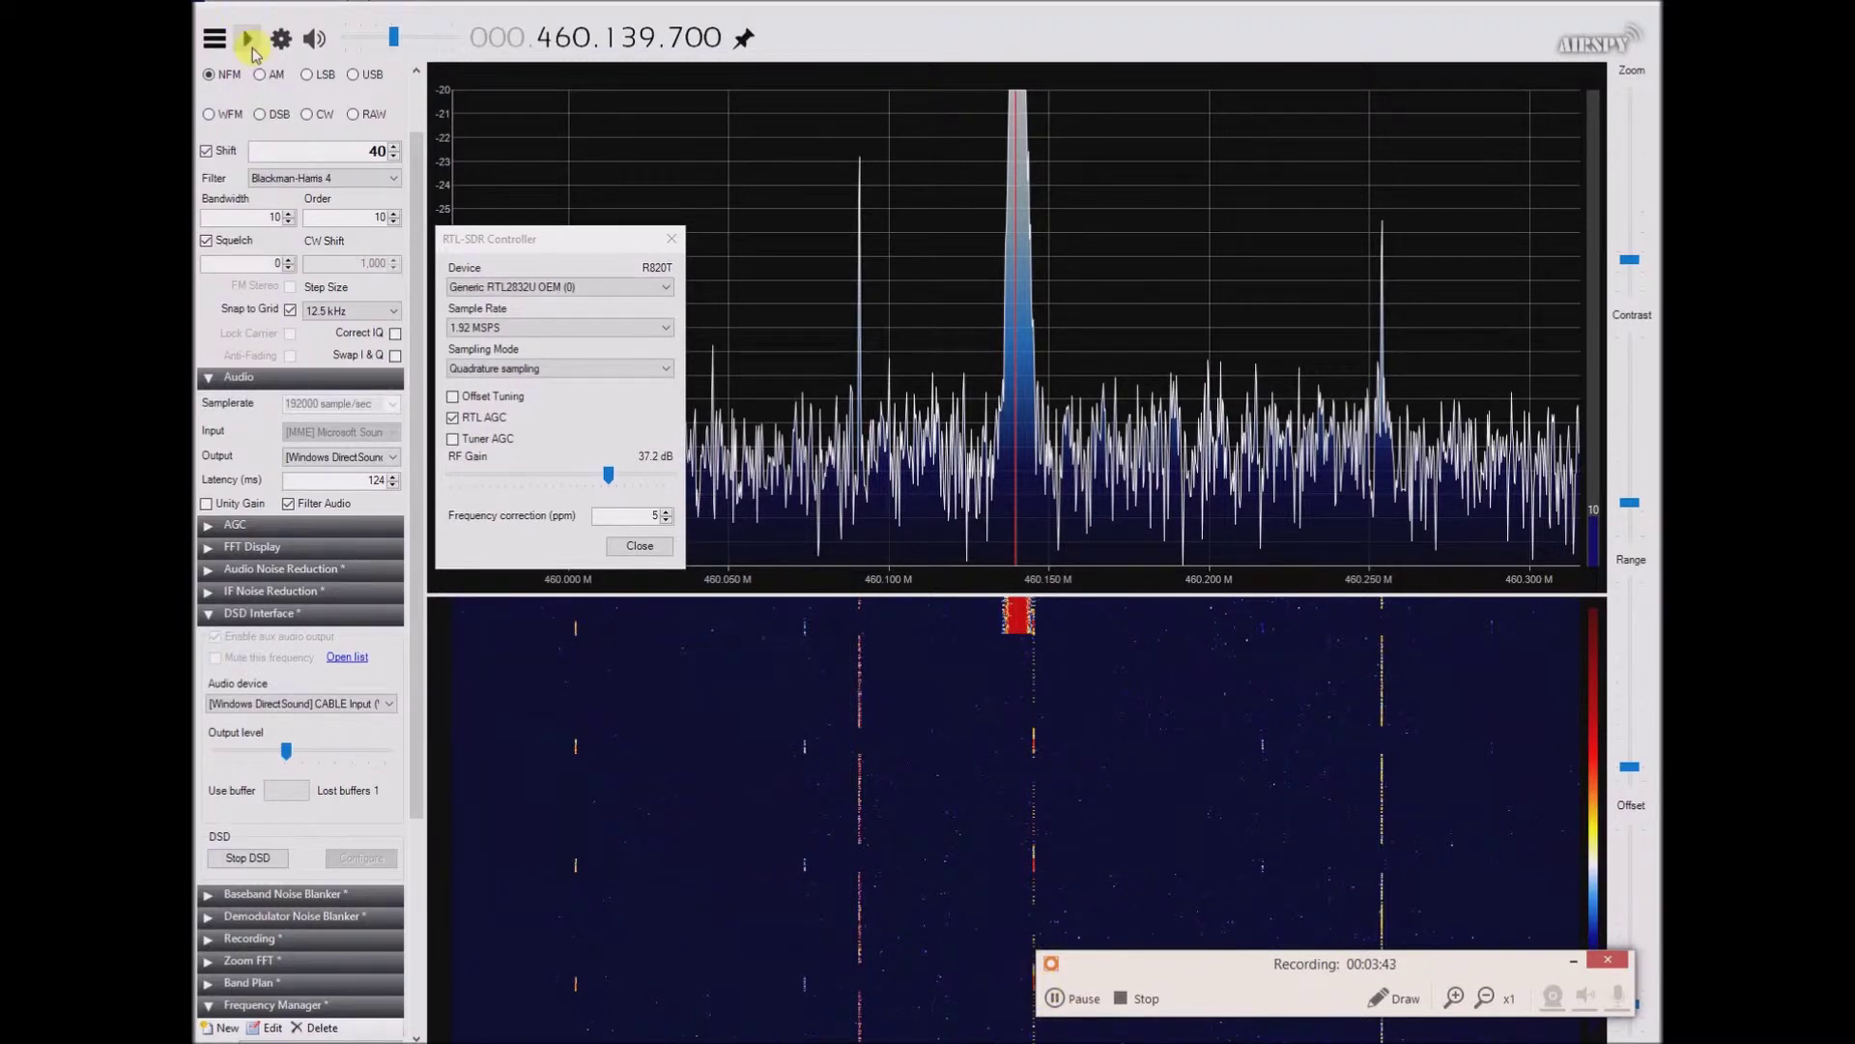
pyautogui.click(251, 43)
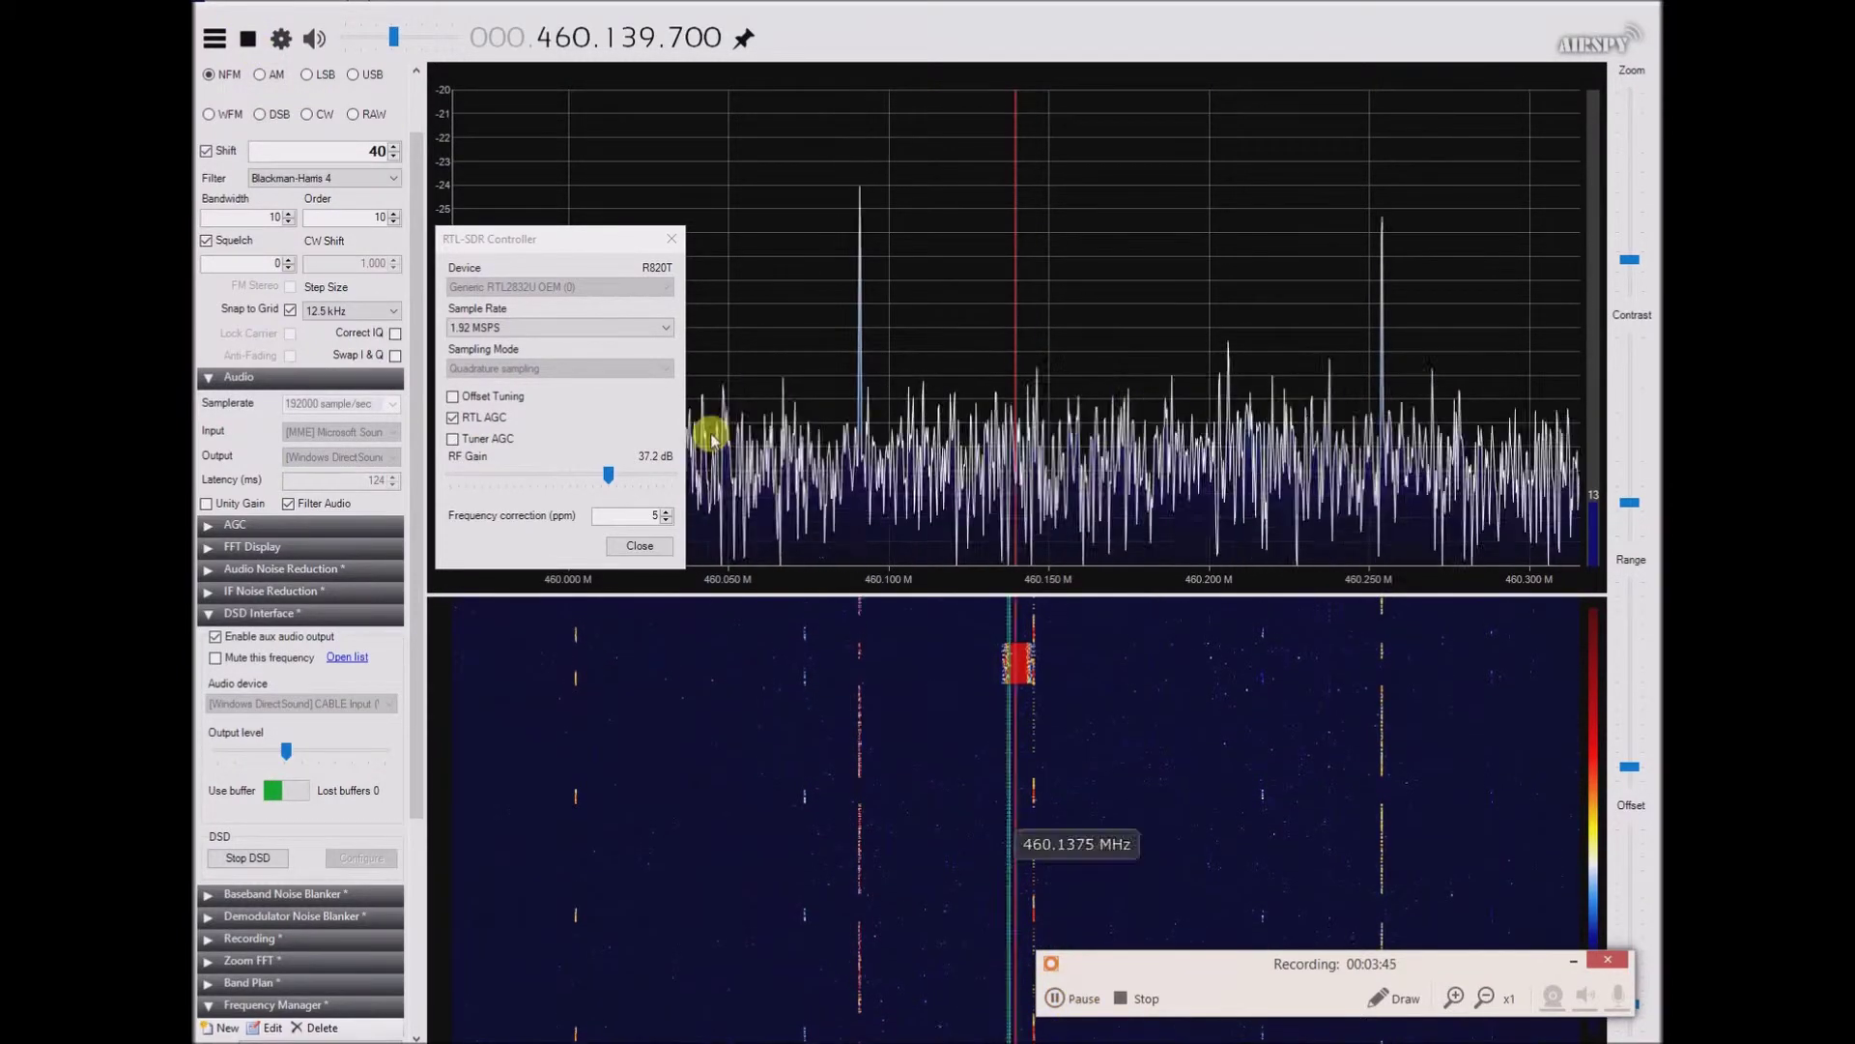
pyautogui.click(1075, 999)
pyautogui.click(1078, 1000)
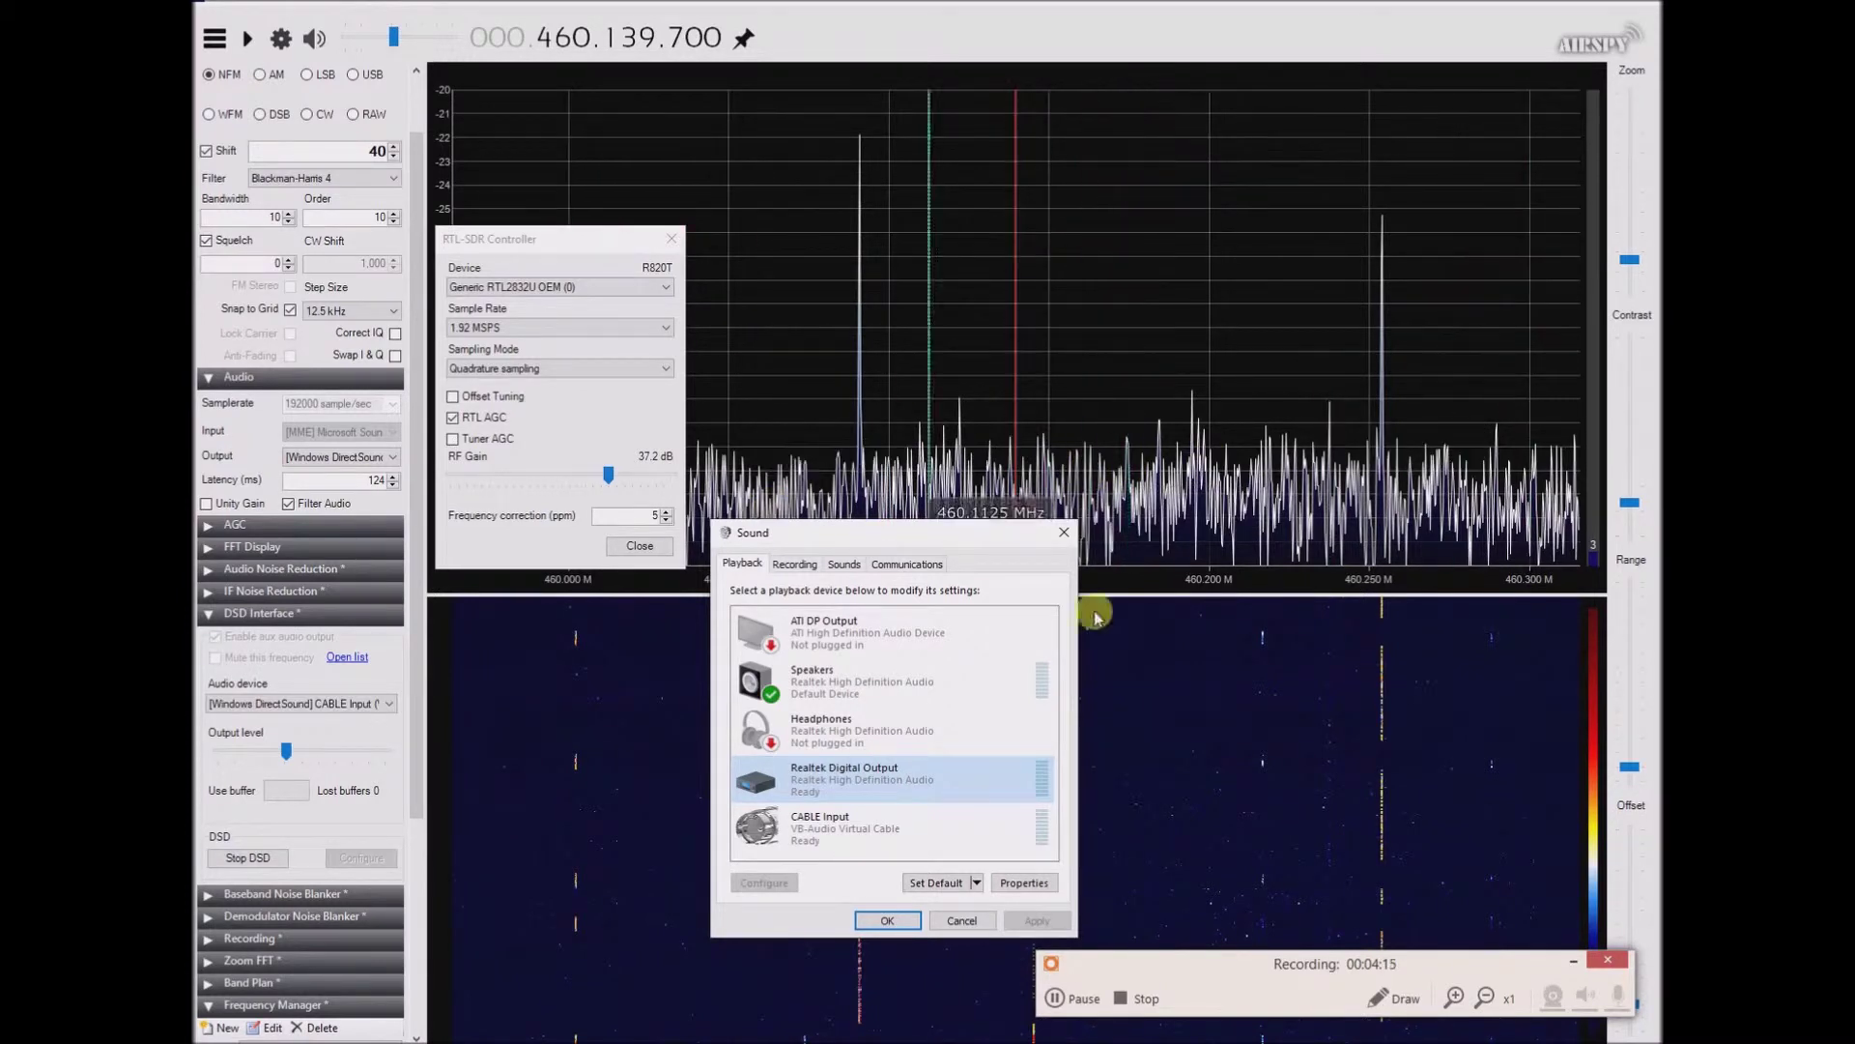
# Step: Run VBCABLE_ControlPanel.exe from the VB audio folder and view it alongside the Windows recording devices
pyautogui.click(794, 564)
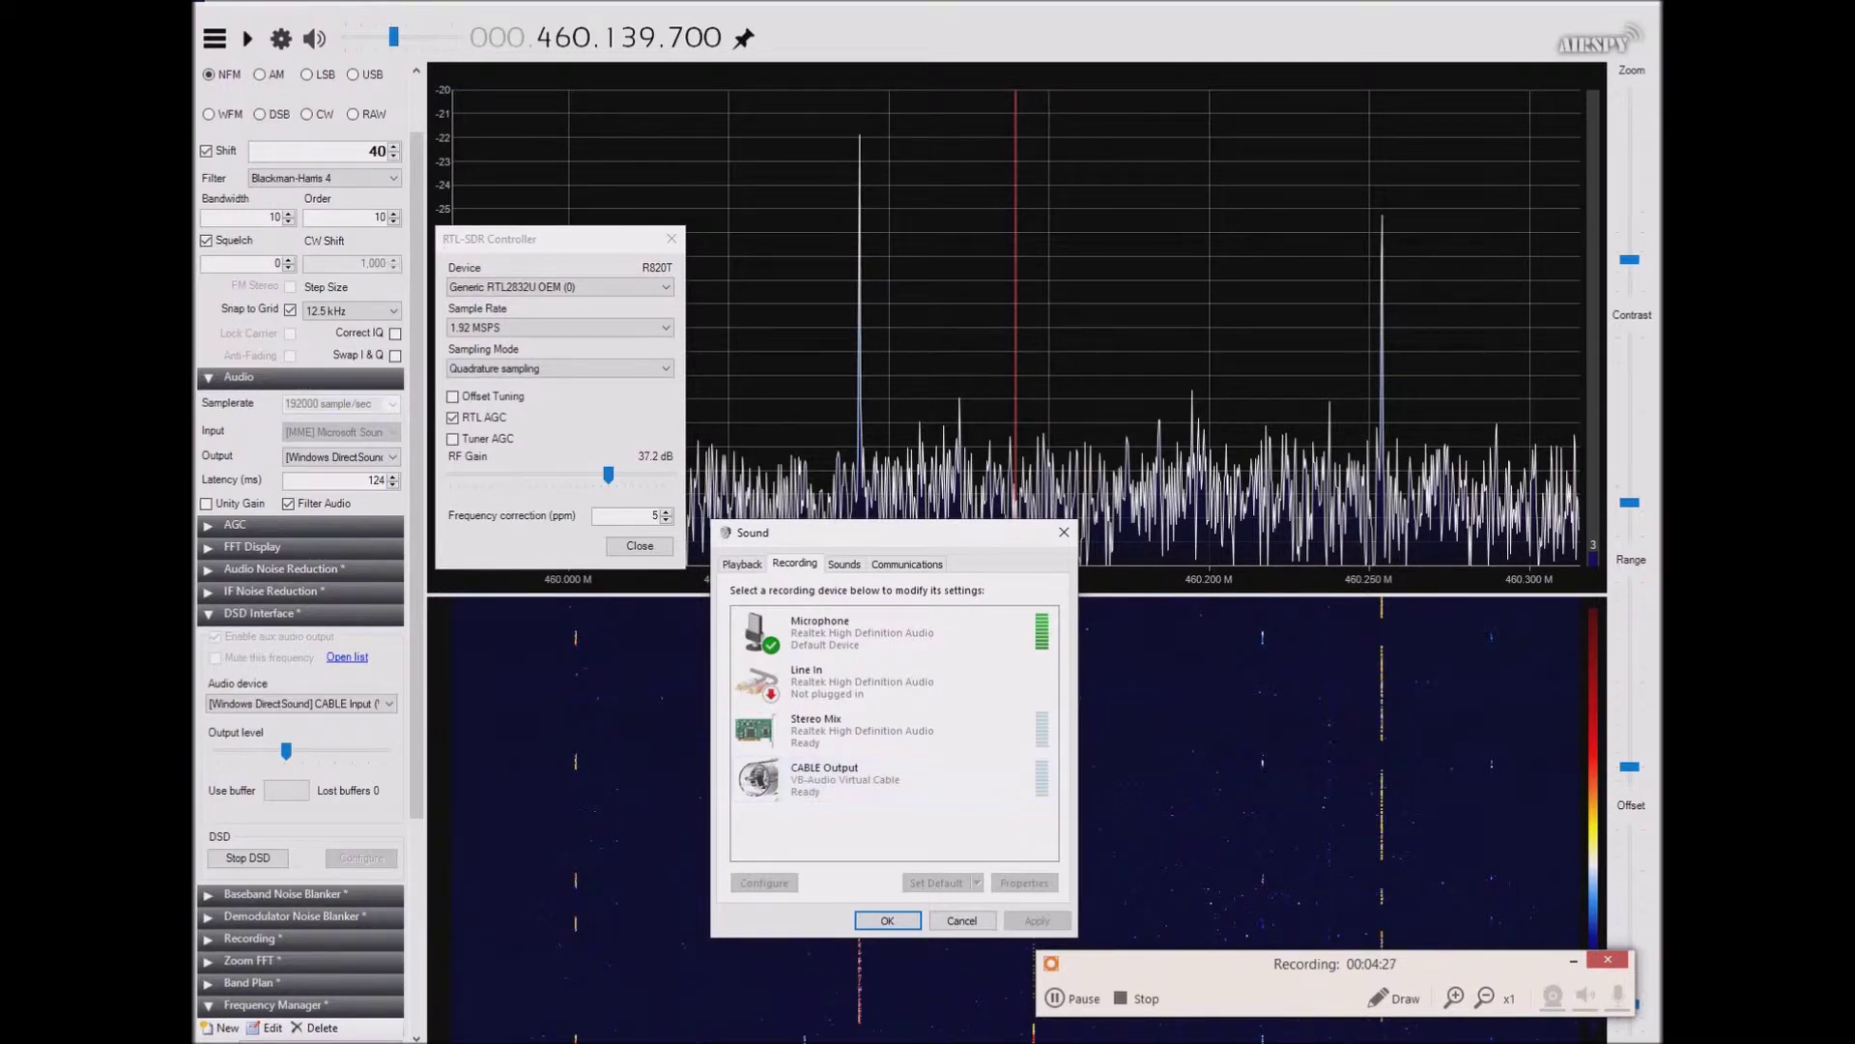
pyautogui.hotkey('alt', 'Tab')
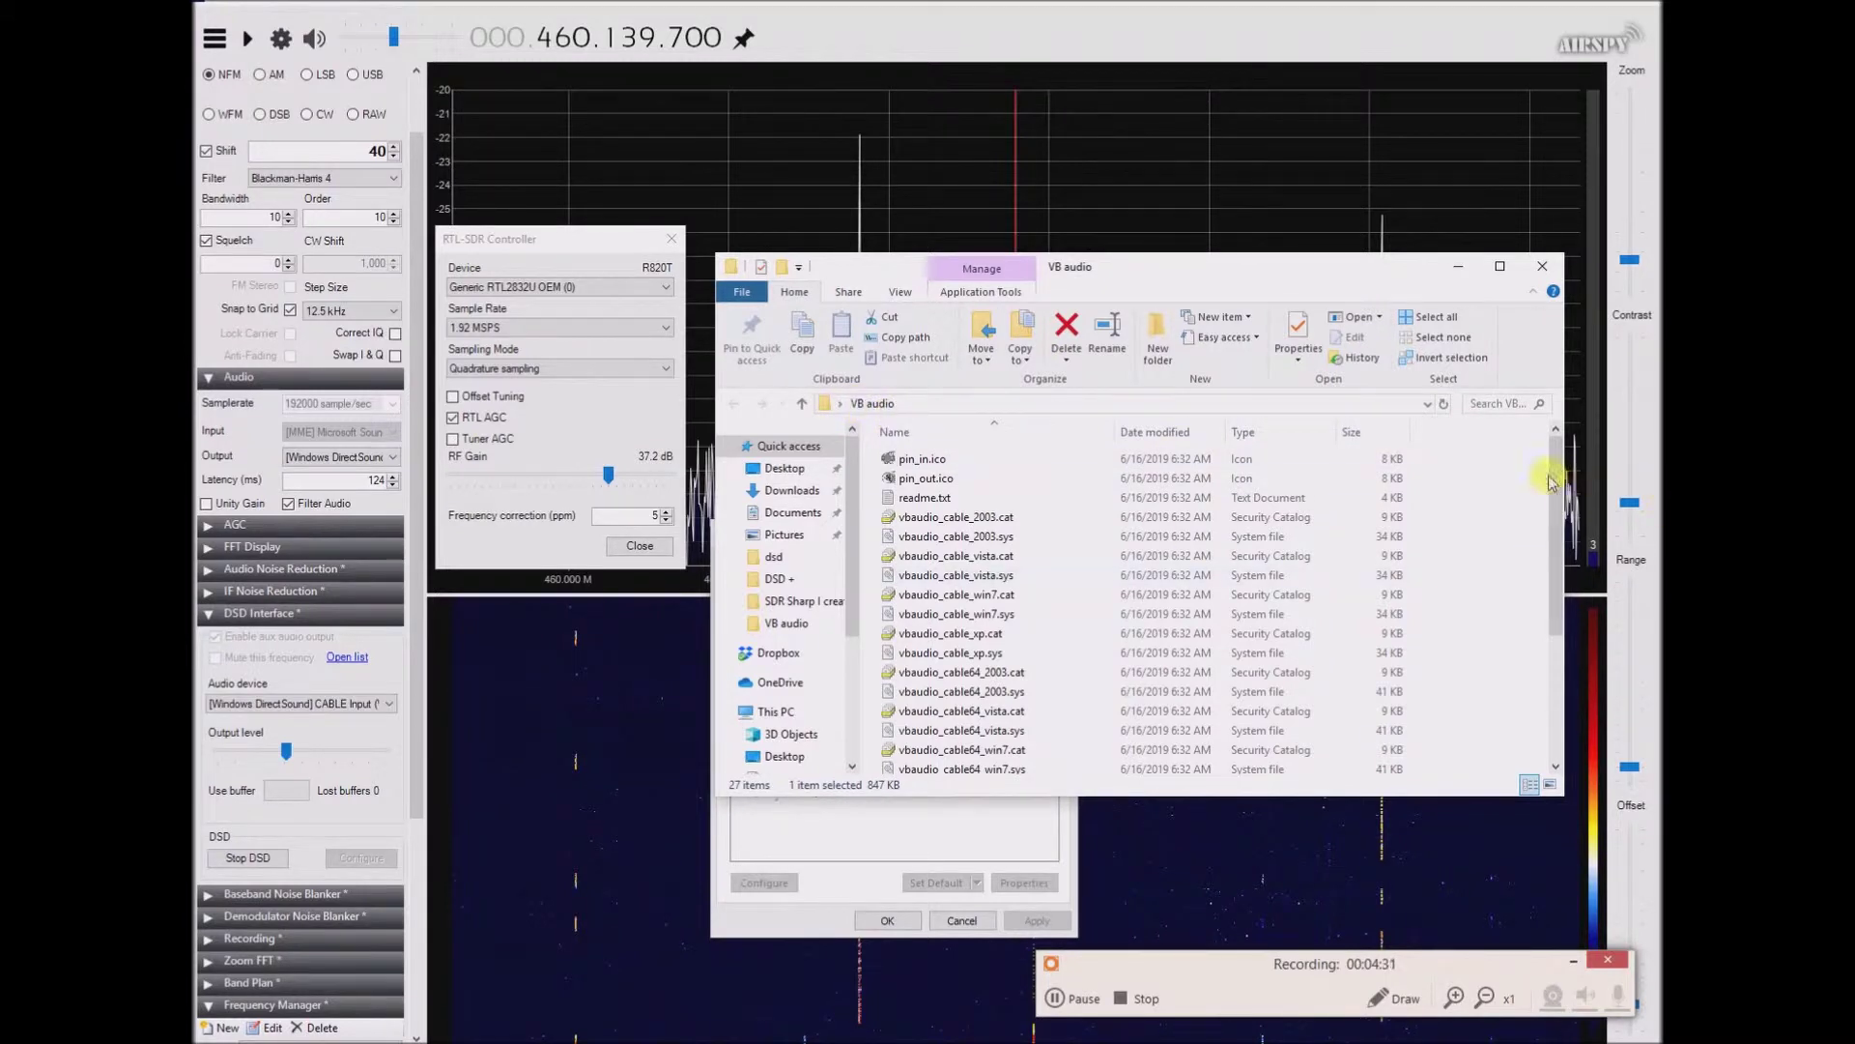
pyautogui.moveTo(1556, 495); pyautogui.dragTo(1573, 600)
pyautogui.doubleClick(1063, 596)
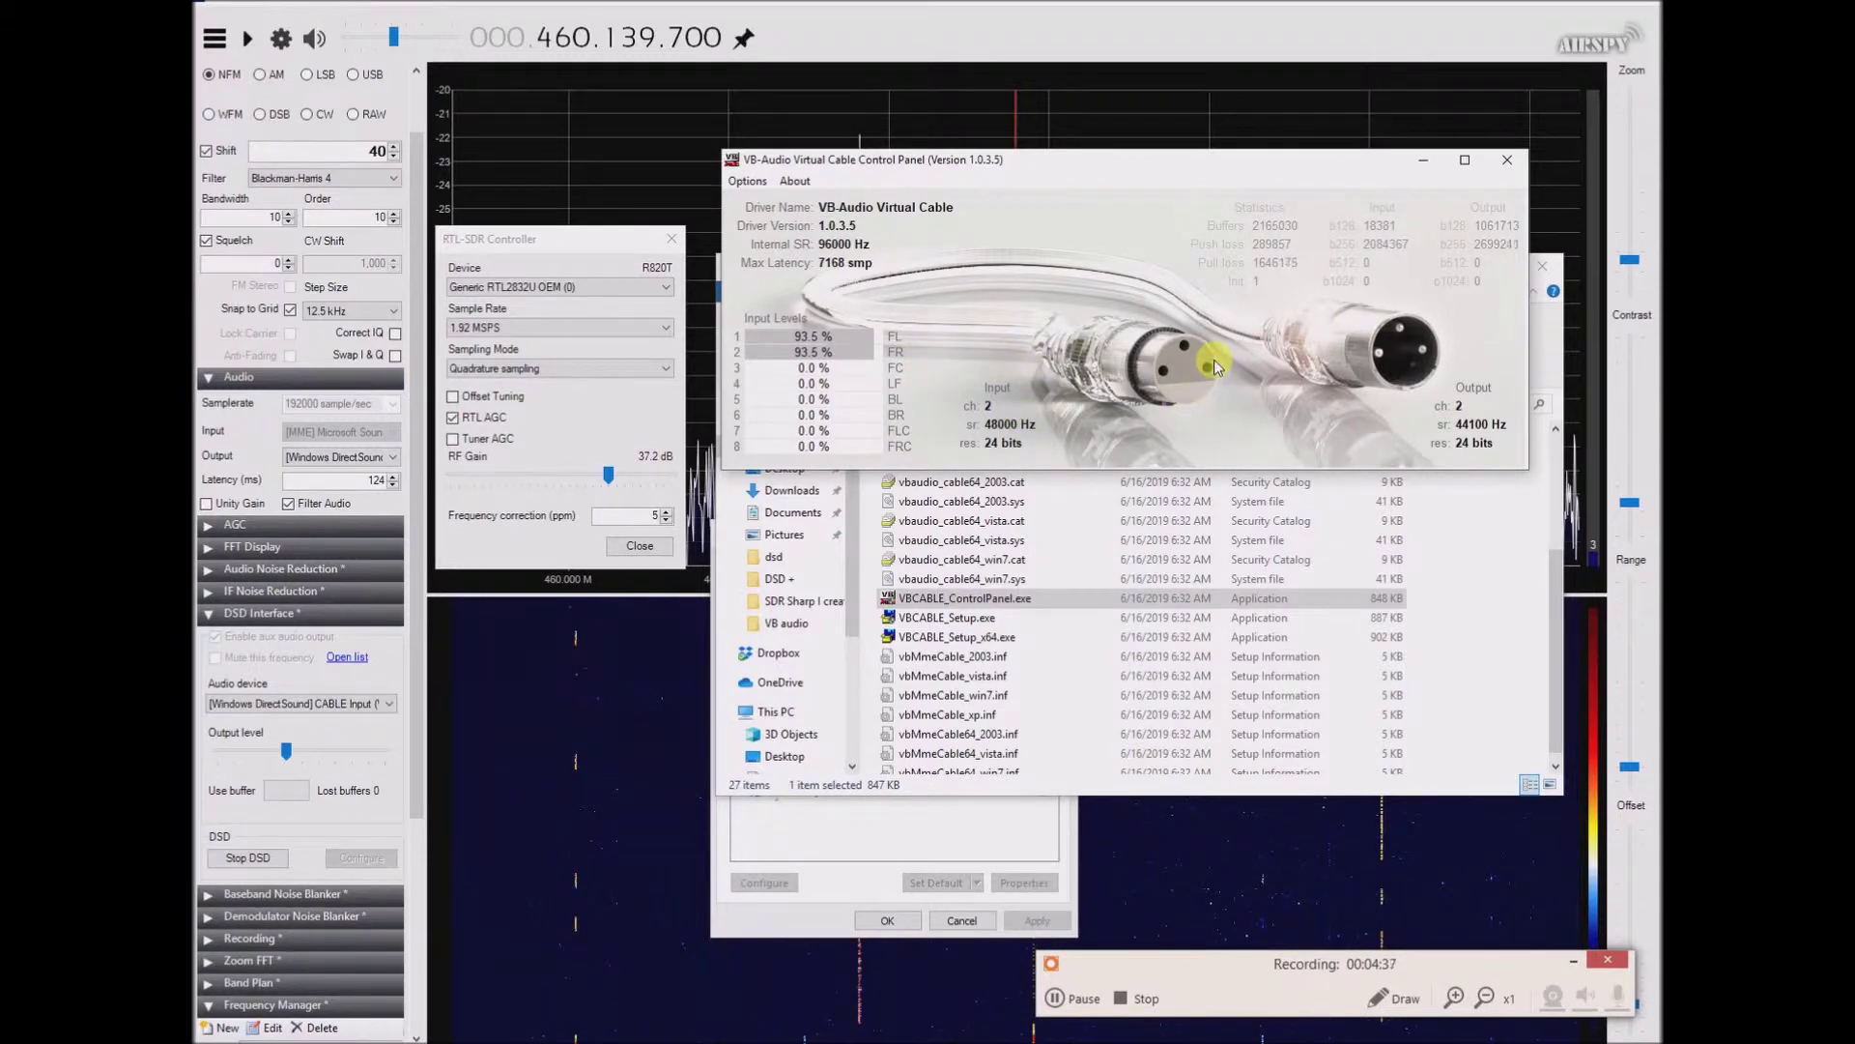
pyautogui.click(840, 821)
pyautogui.click(831, 787)
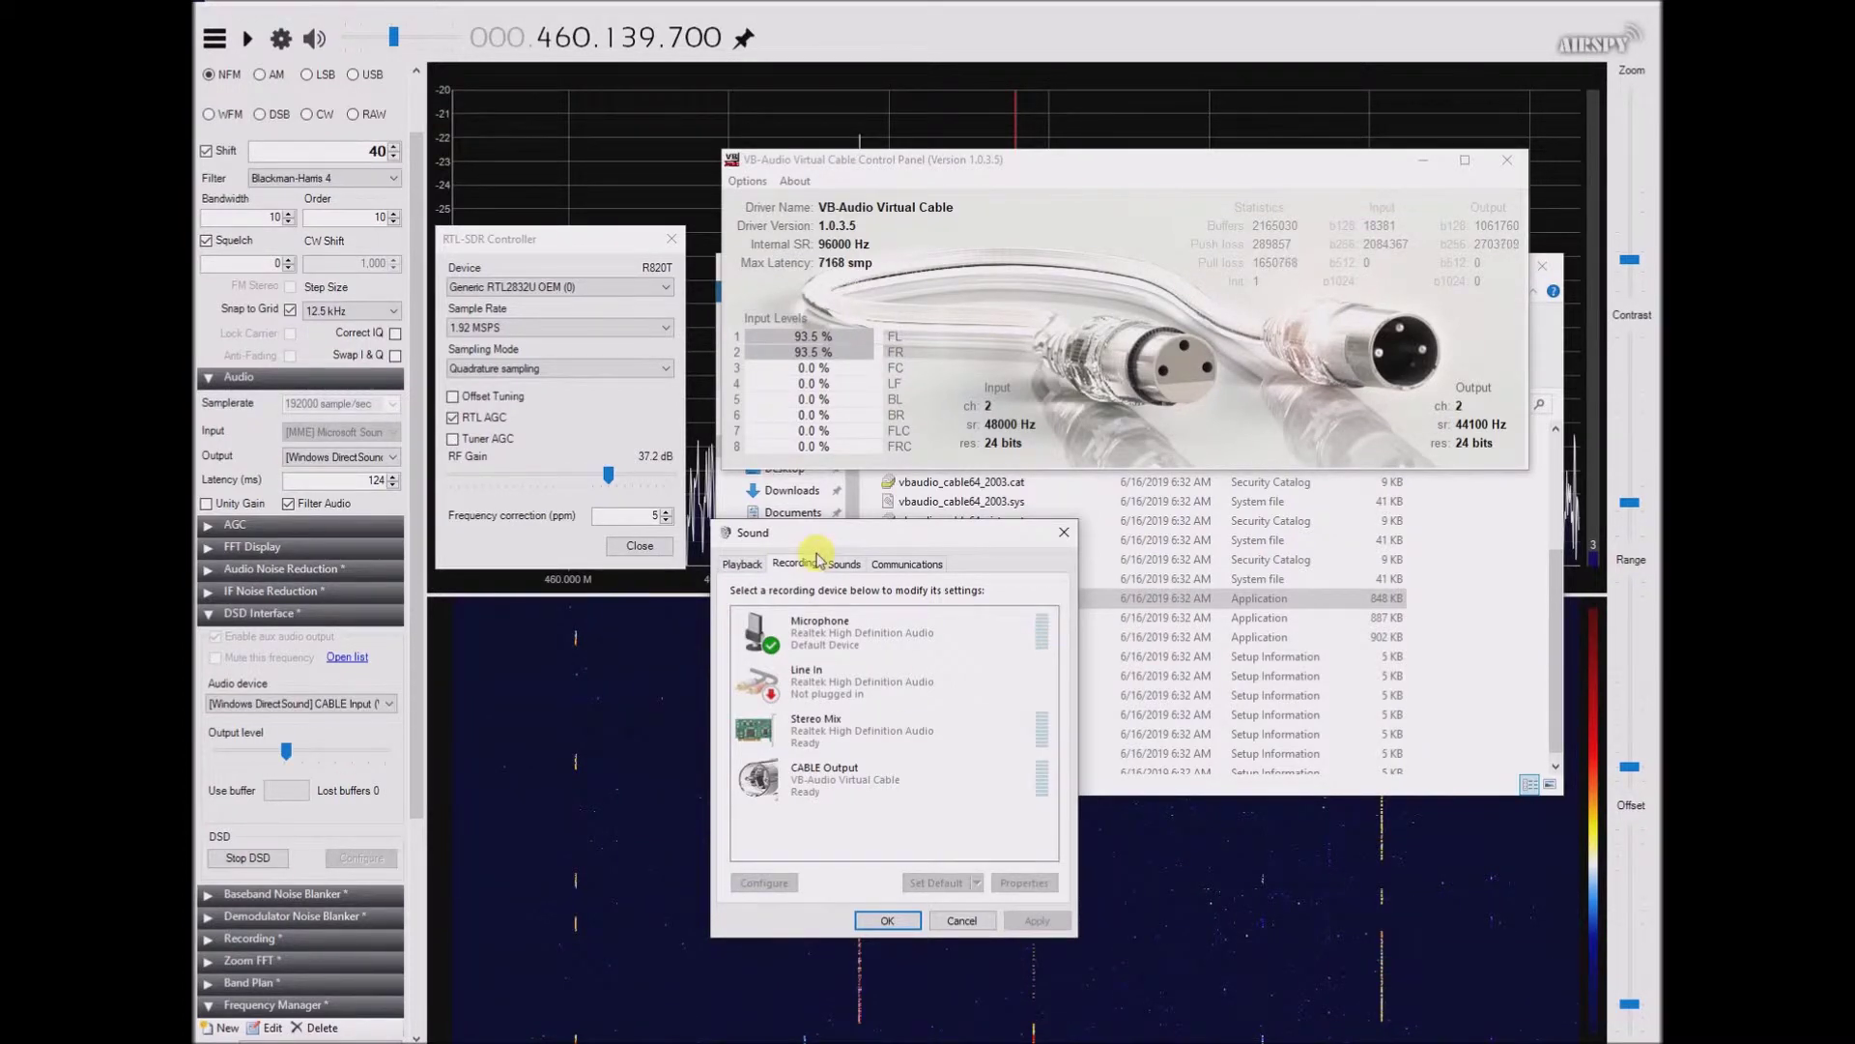
# Step: Move the RTL-SDR Controller toward the middle of the spectrum and set its RF gain to 36.4 dB
pyautogui.click(281, 38)
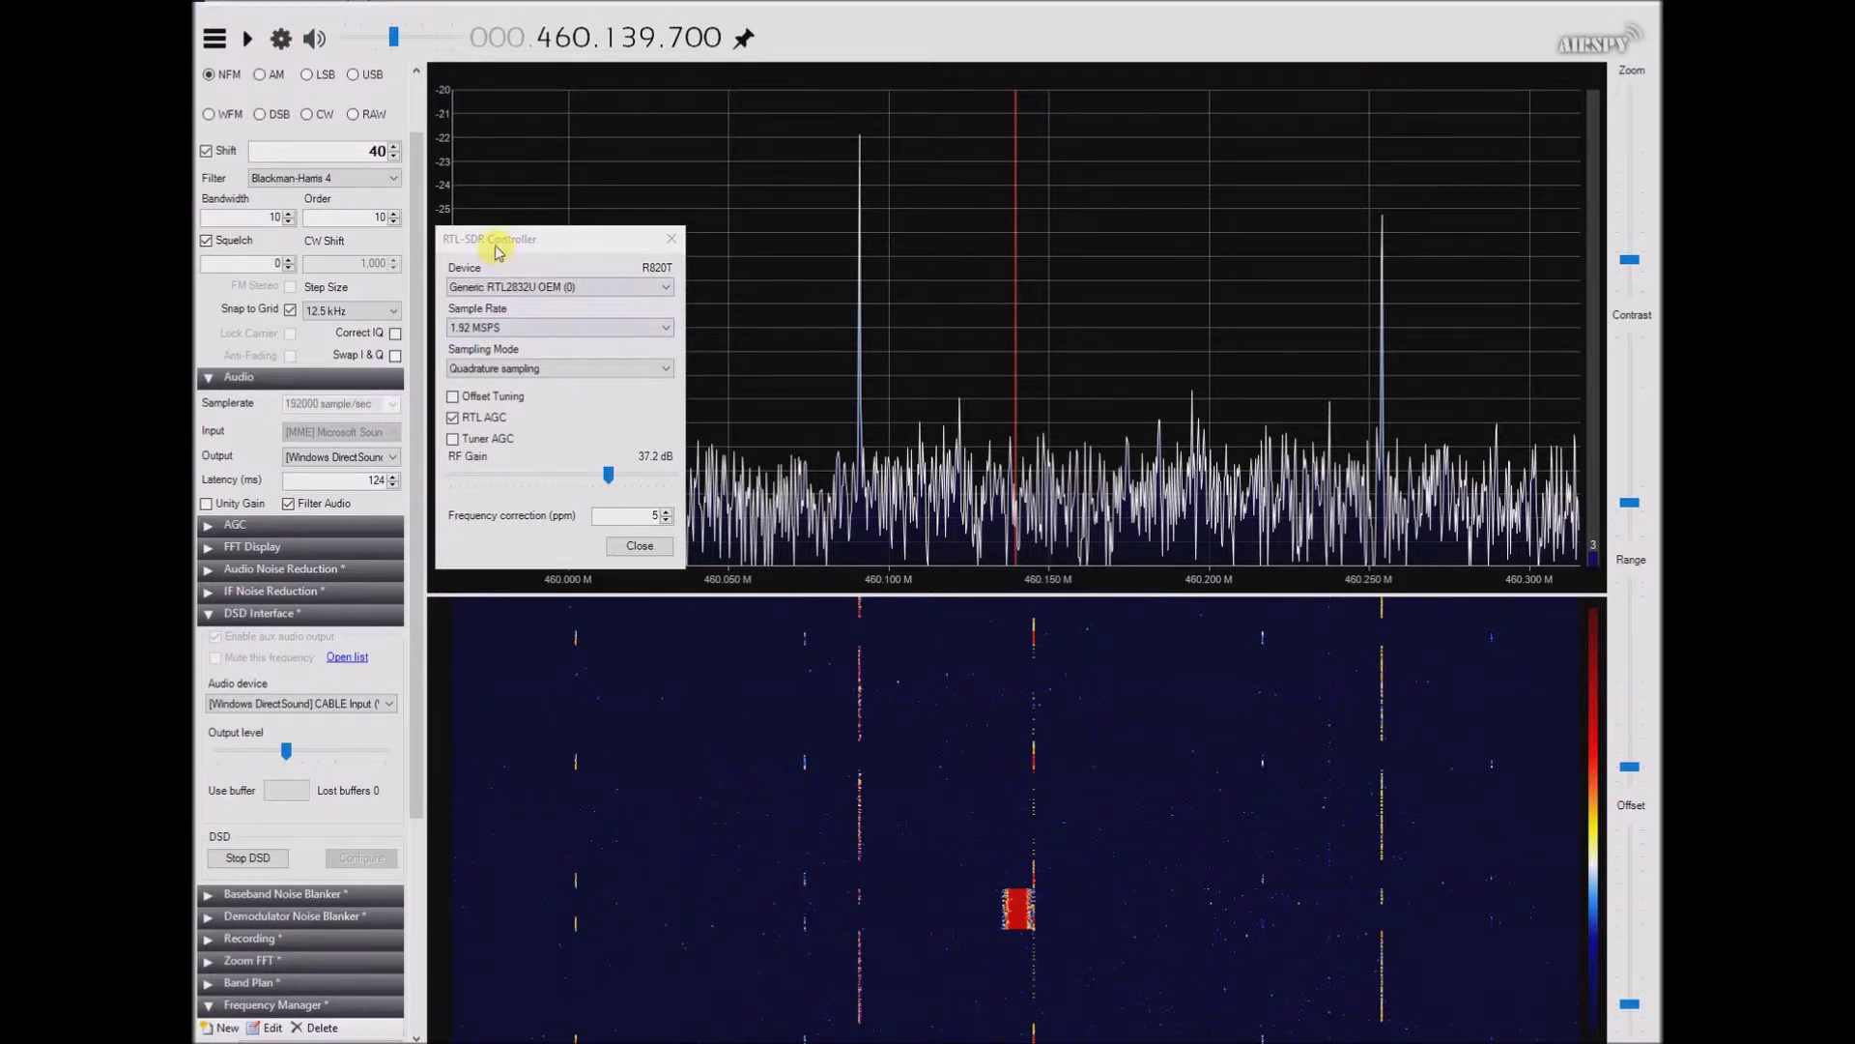
pyautogui.moveTo(497, 244); pyautogui.dragTo(664, 253)
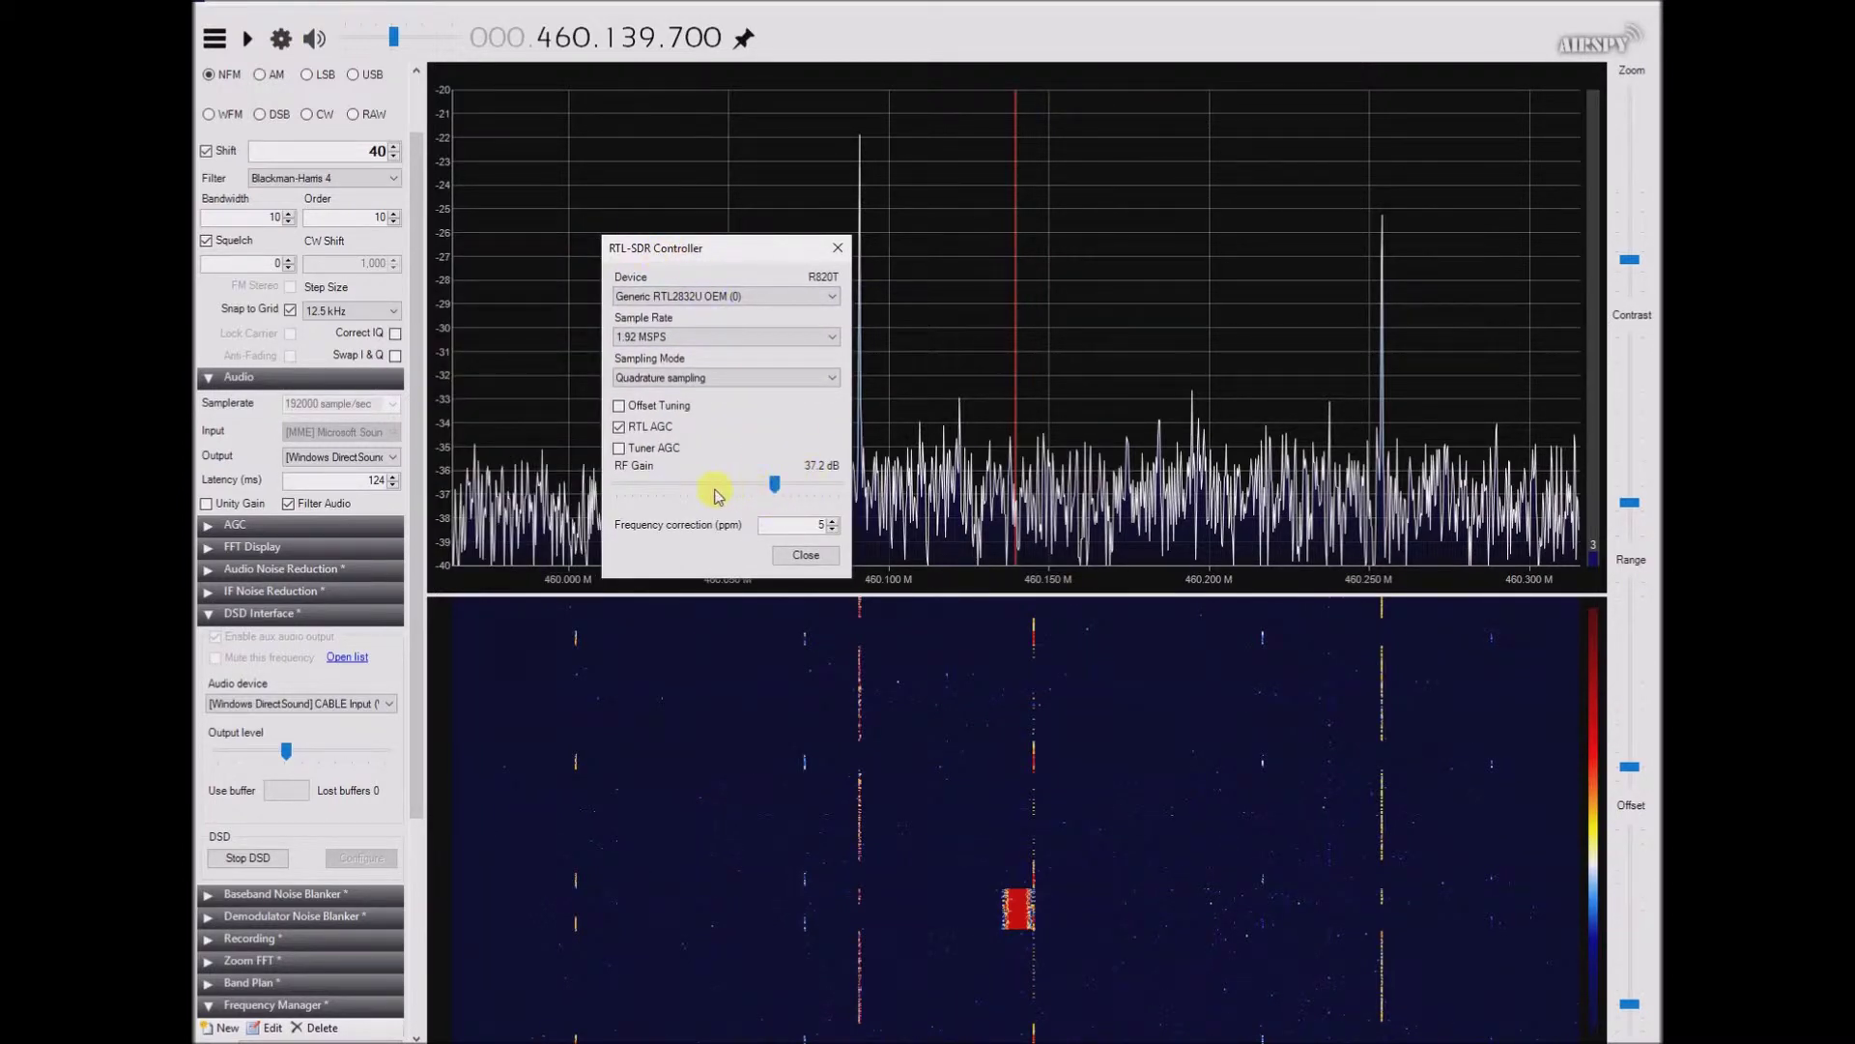
pyautogui.click(765, 489)
pyautogui.moveTo(770, 491)
pyautogui.mouseDown()
pyautogui.moveTo(650, 491)
pyautogui.moveTo(822, 490)
pyautogui.moveTo(781, 492)
pyautogui.mouseUp()
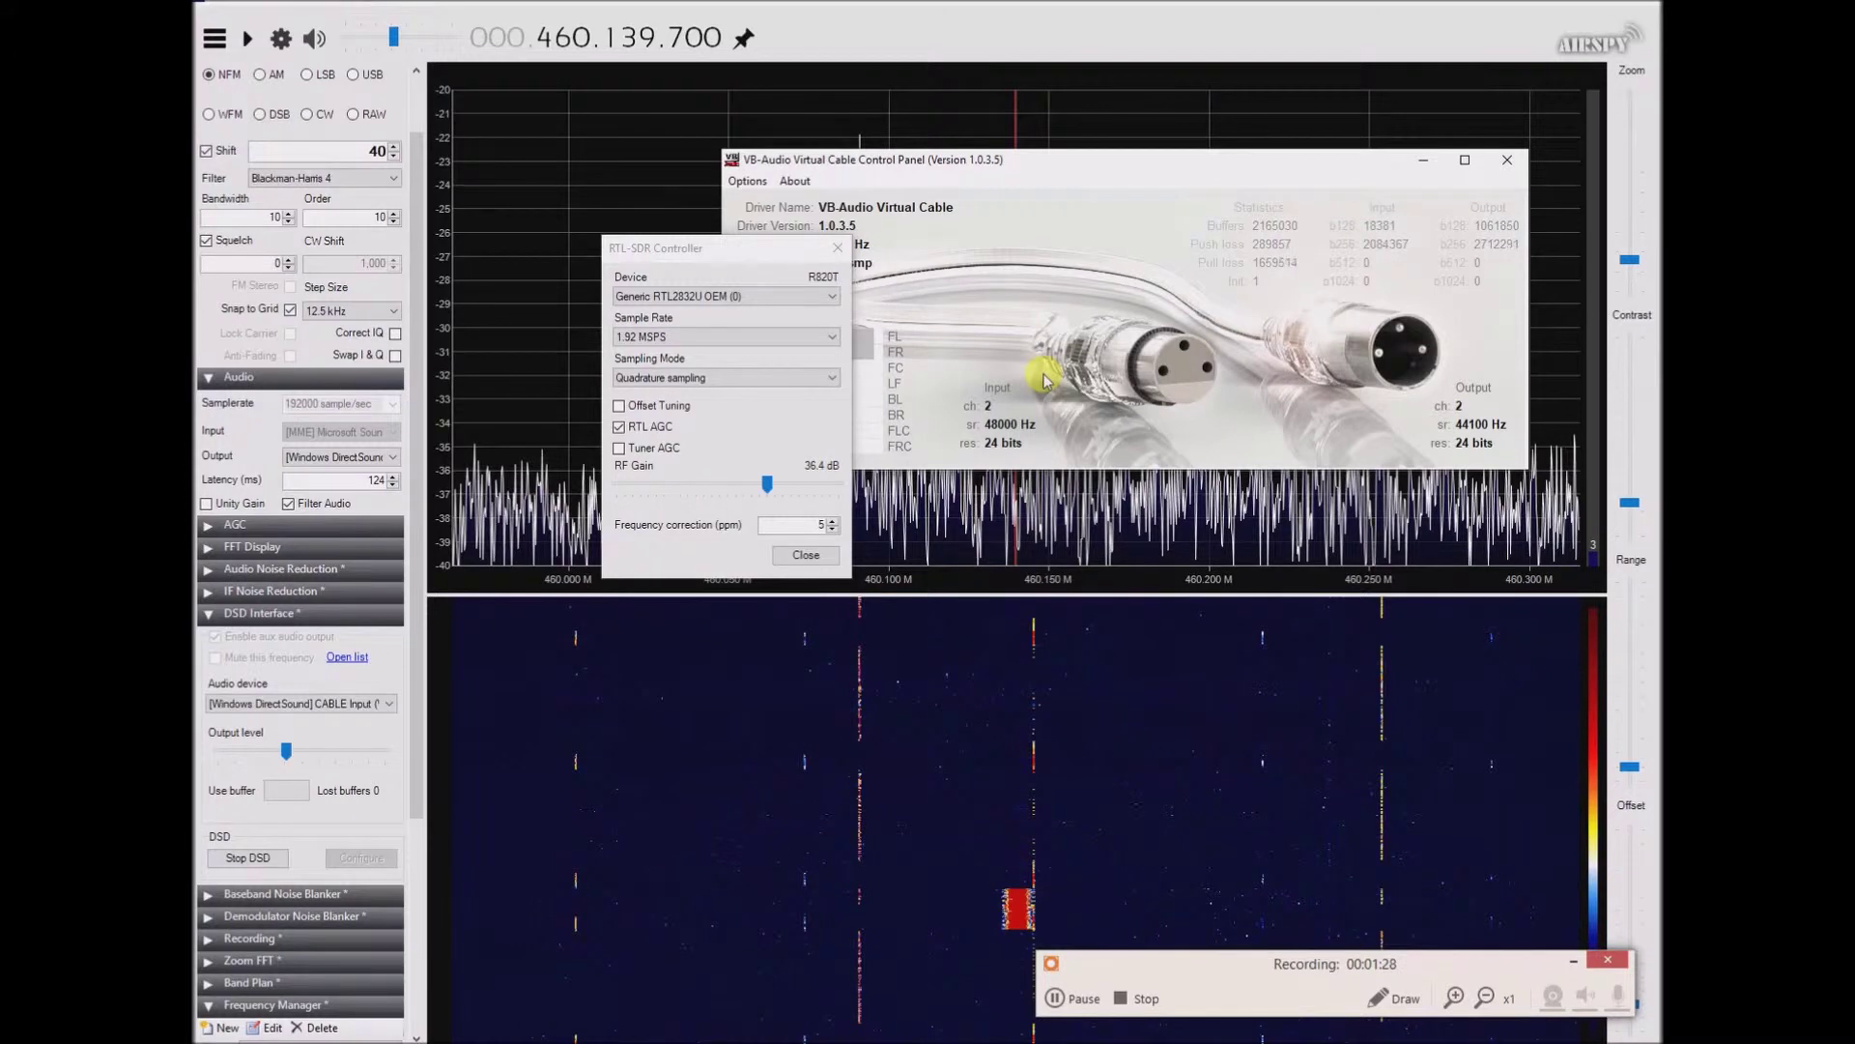
# Step: Examine the available output devices in the Audio settings
pyautogui.moveTo(409, 406); pyautogui.dragTo(411, 397)
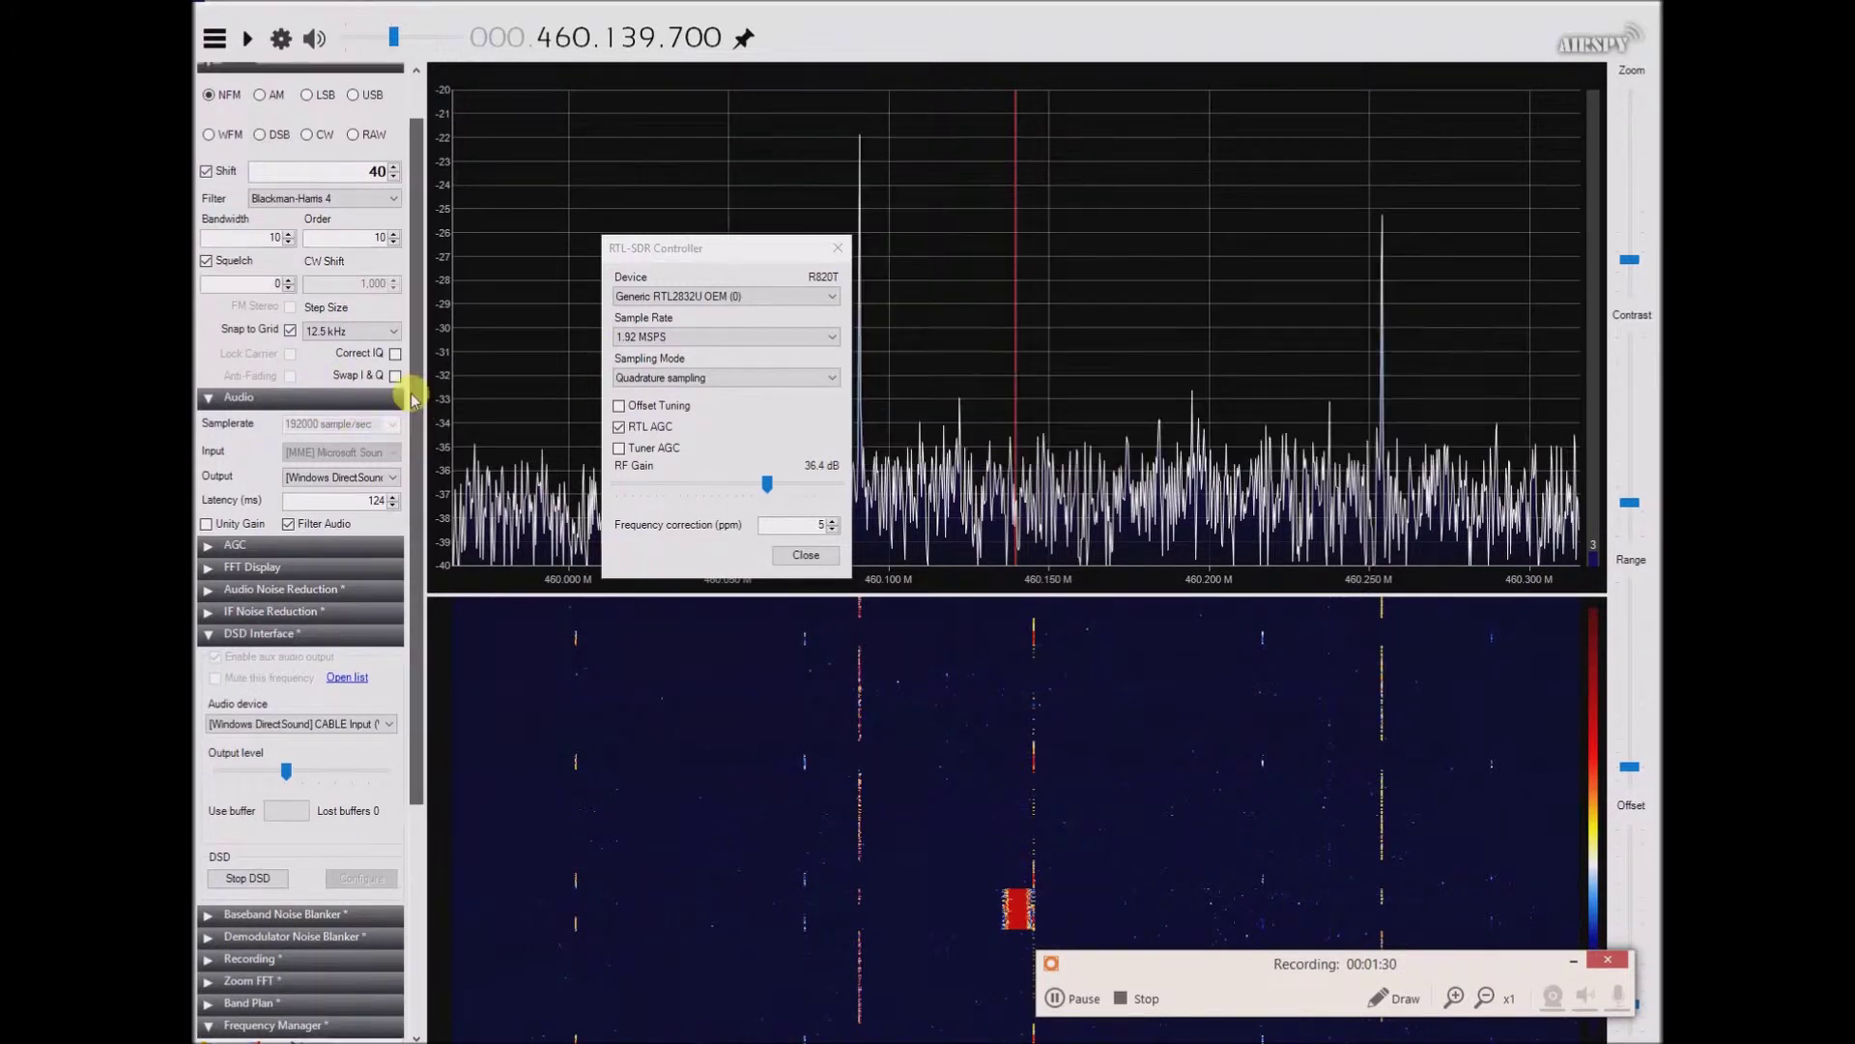
pyautogui.scroll(2, 411, 396)
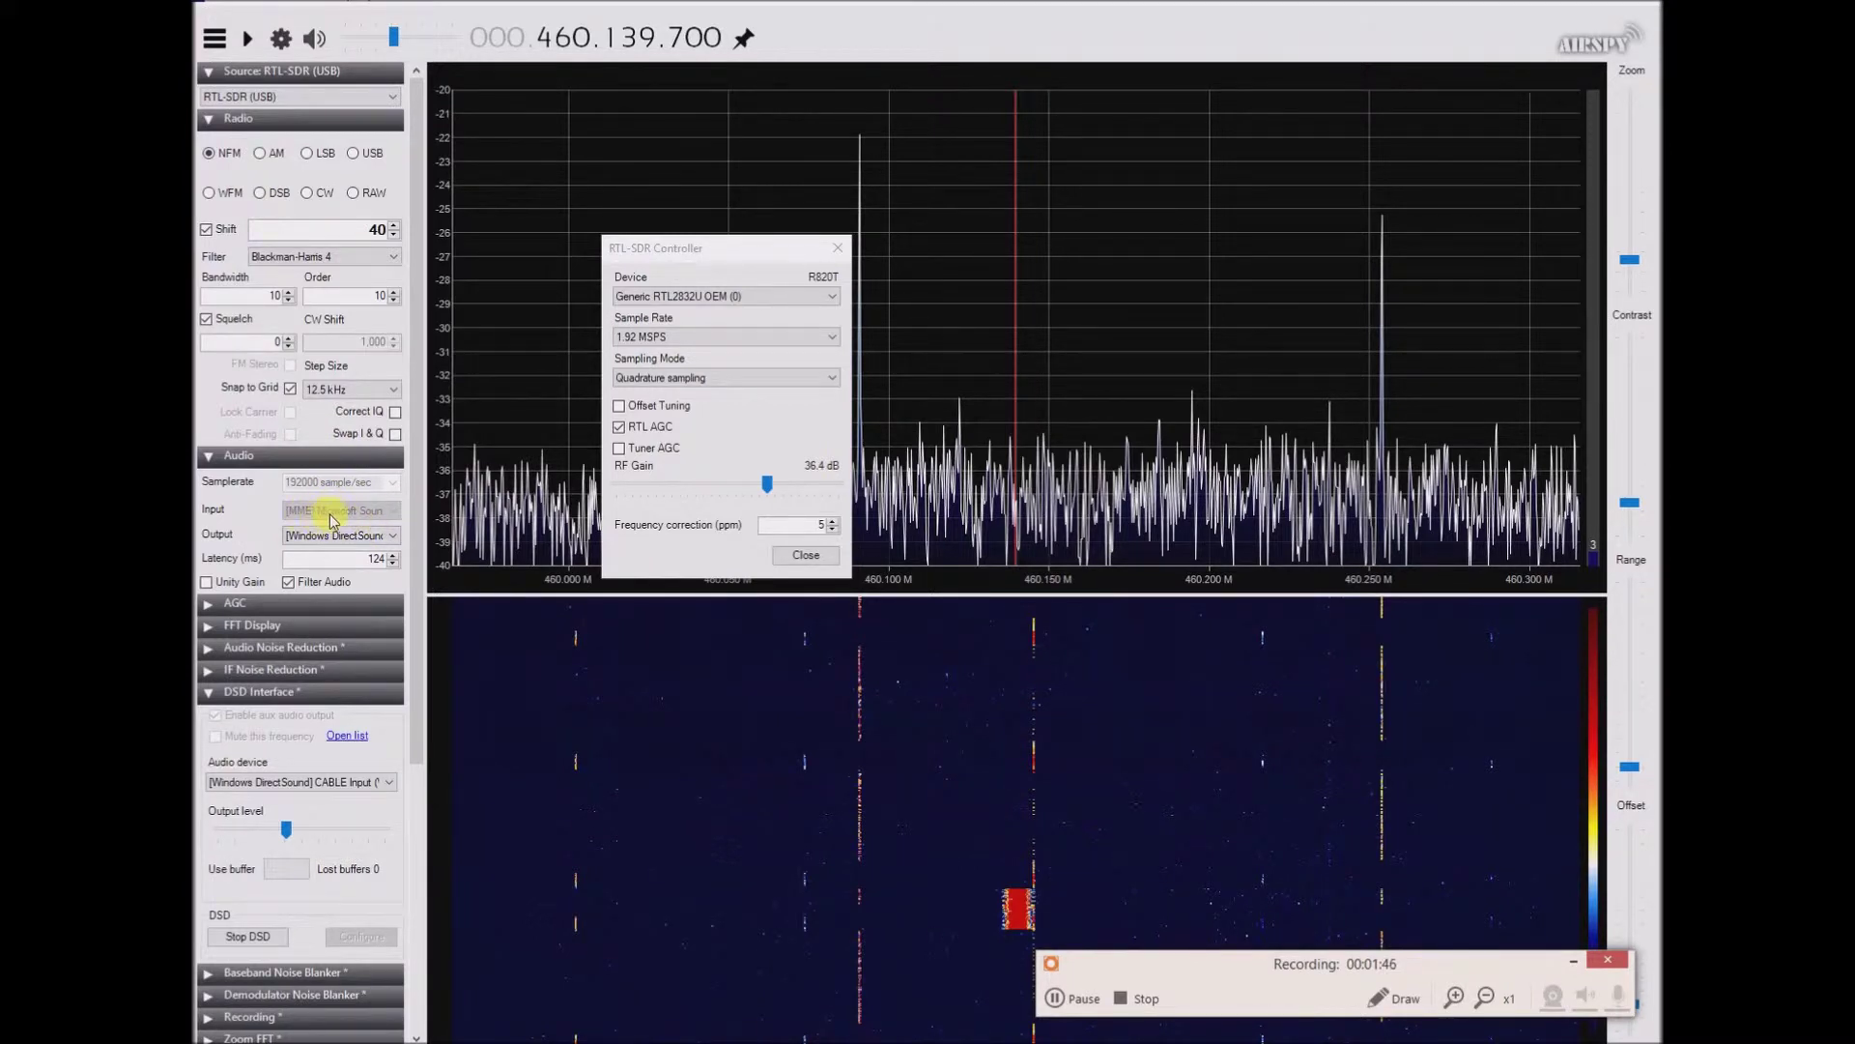
pyautogui.click(391, 536)
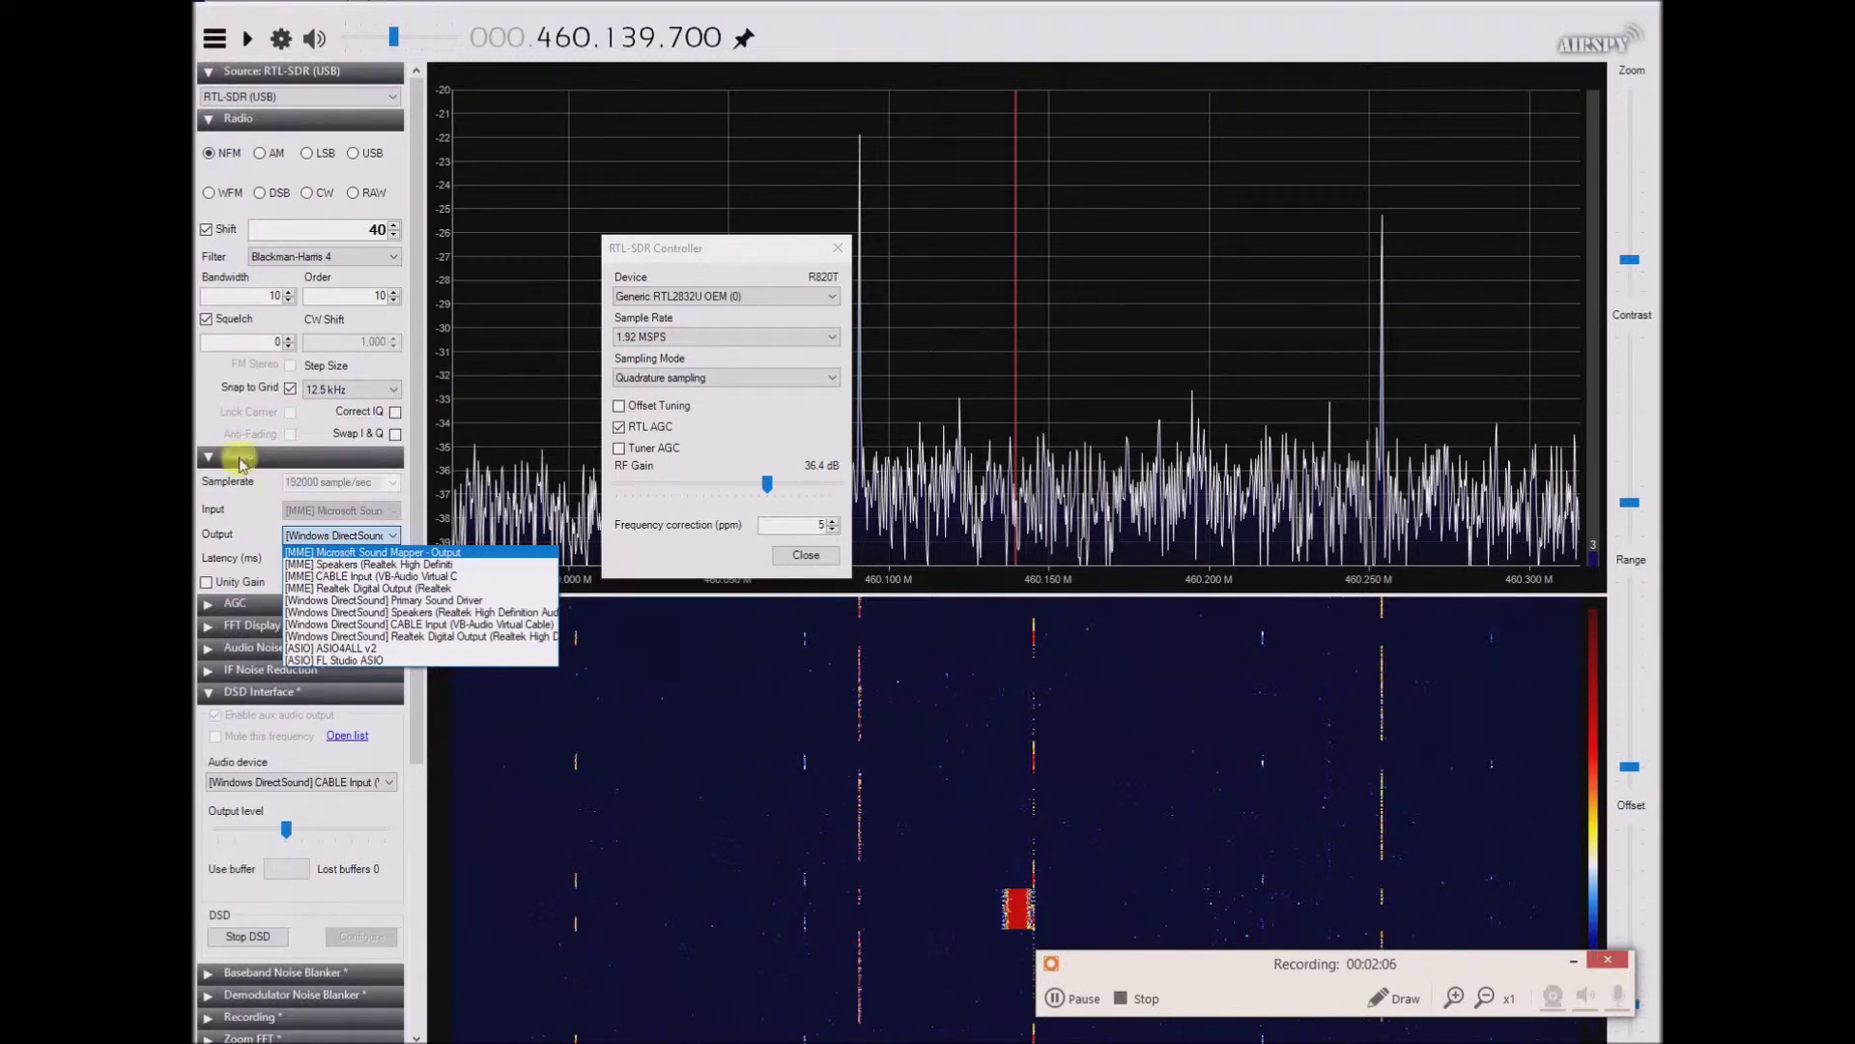
pyautogui.click(244, 512)
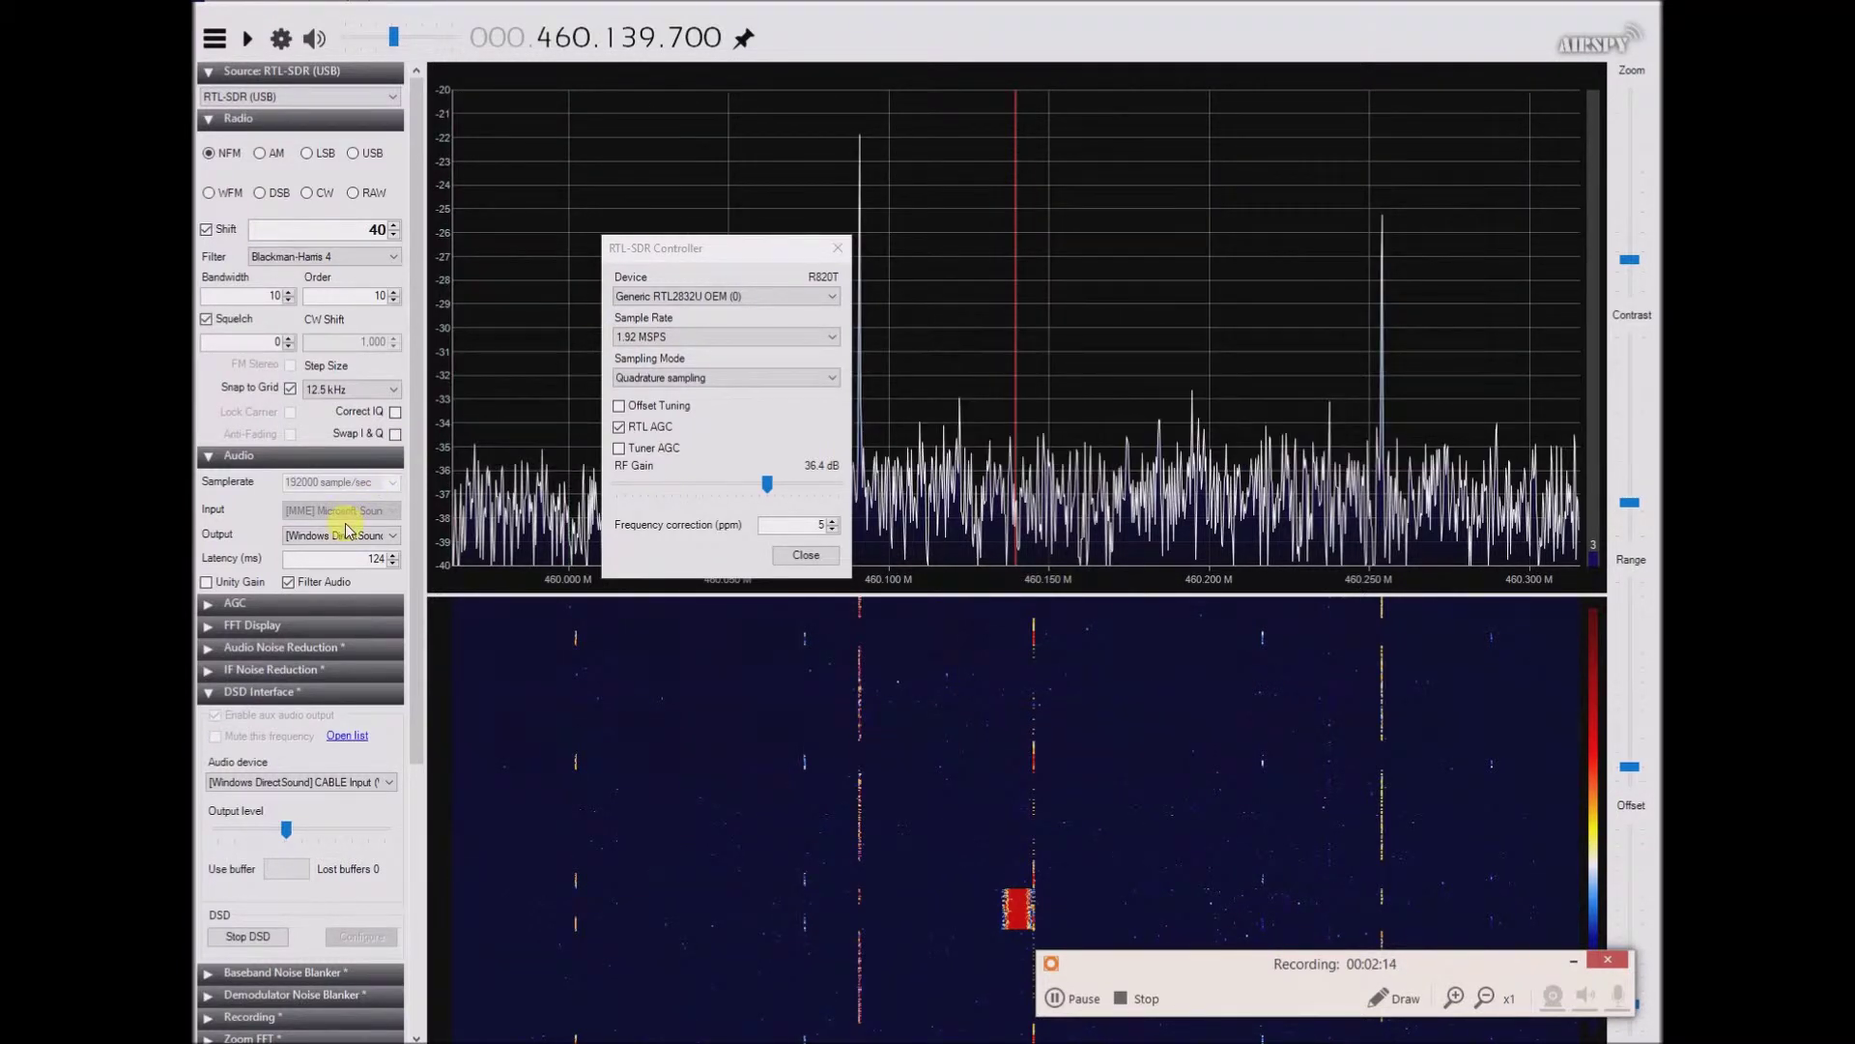
pyautogui.click(393, 537)
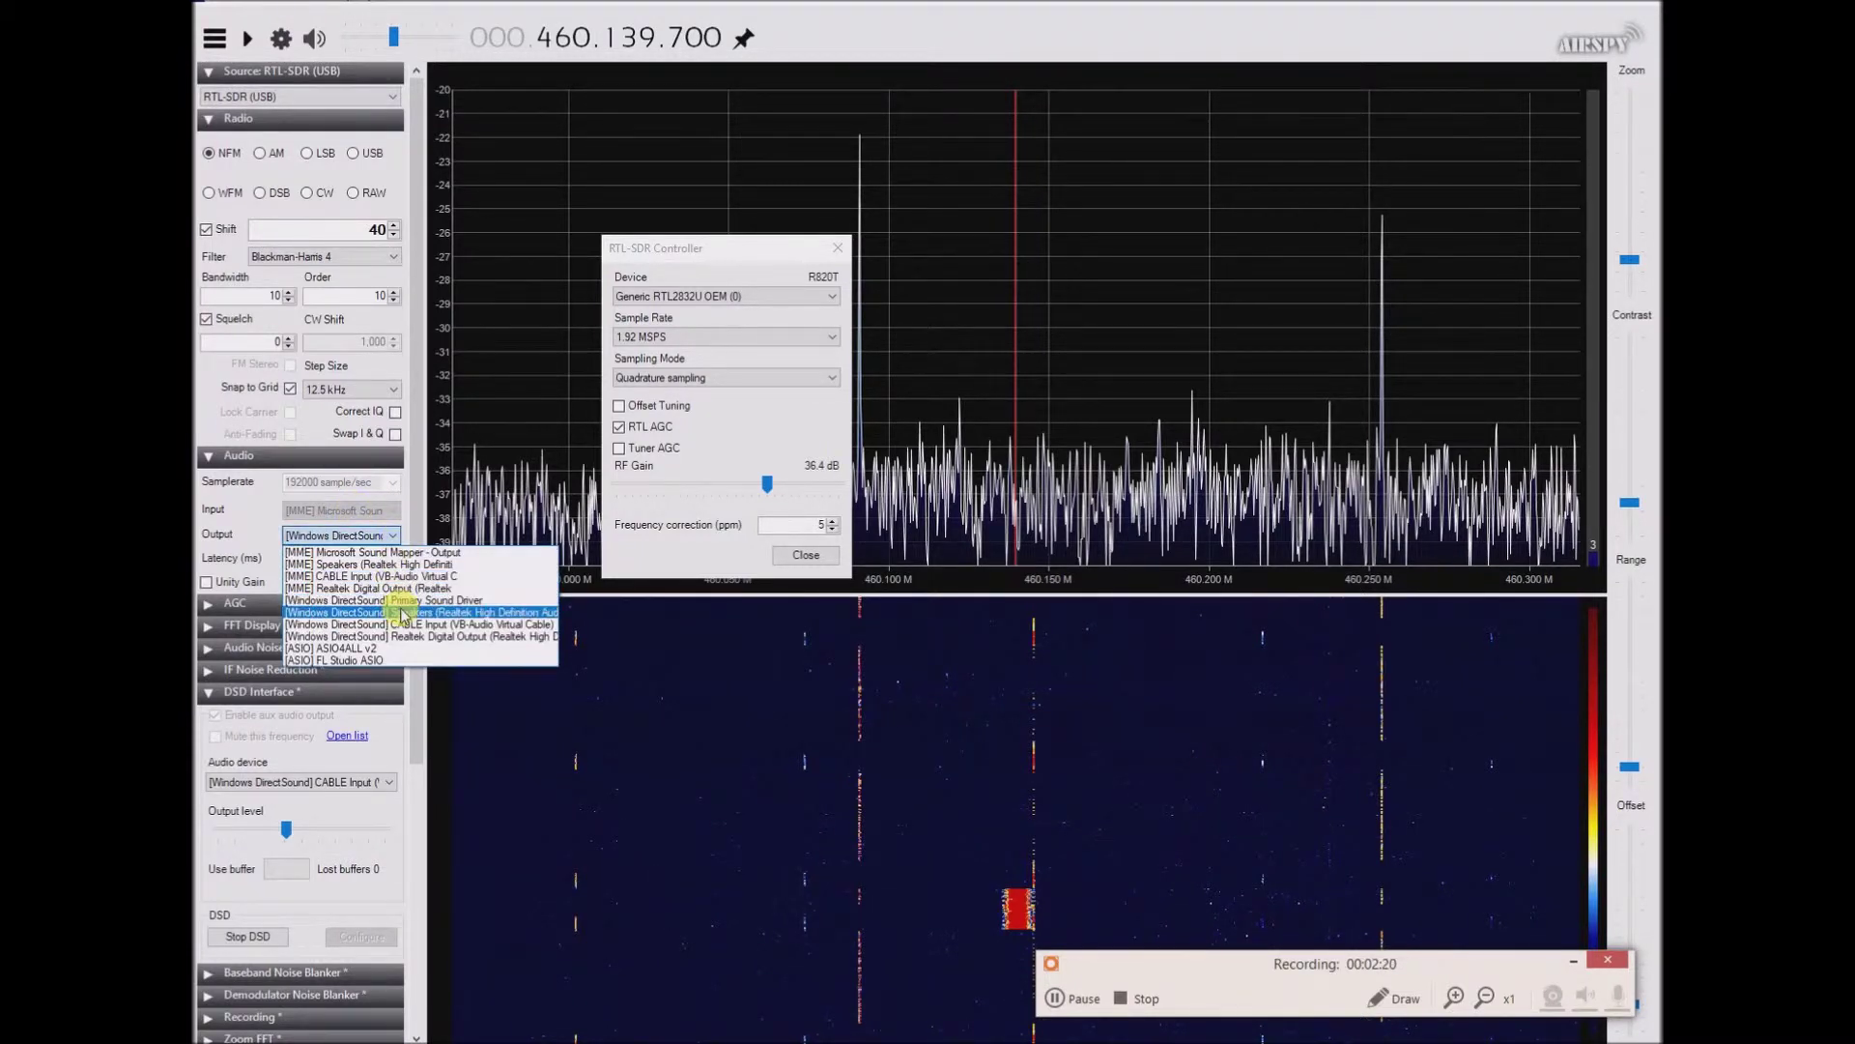
pyautogui.click(423, 749)
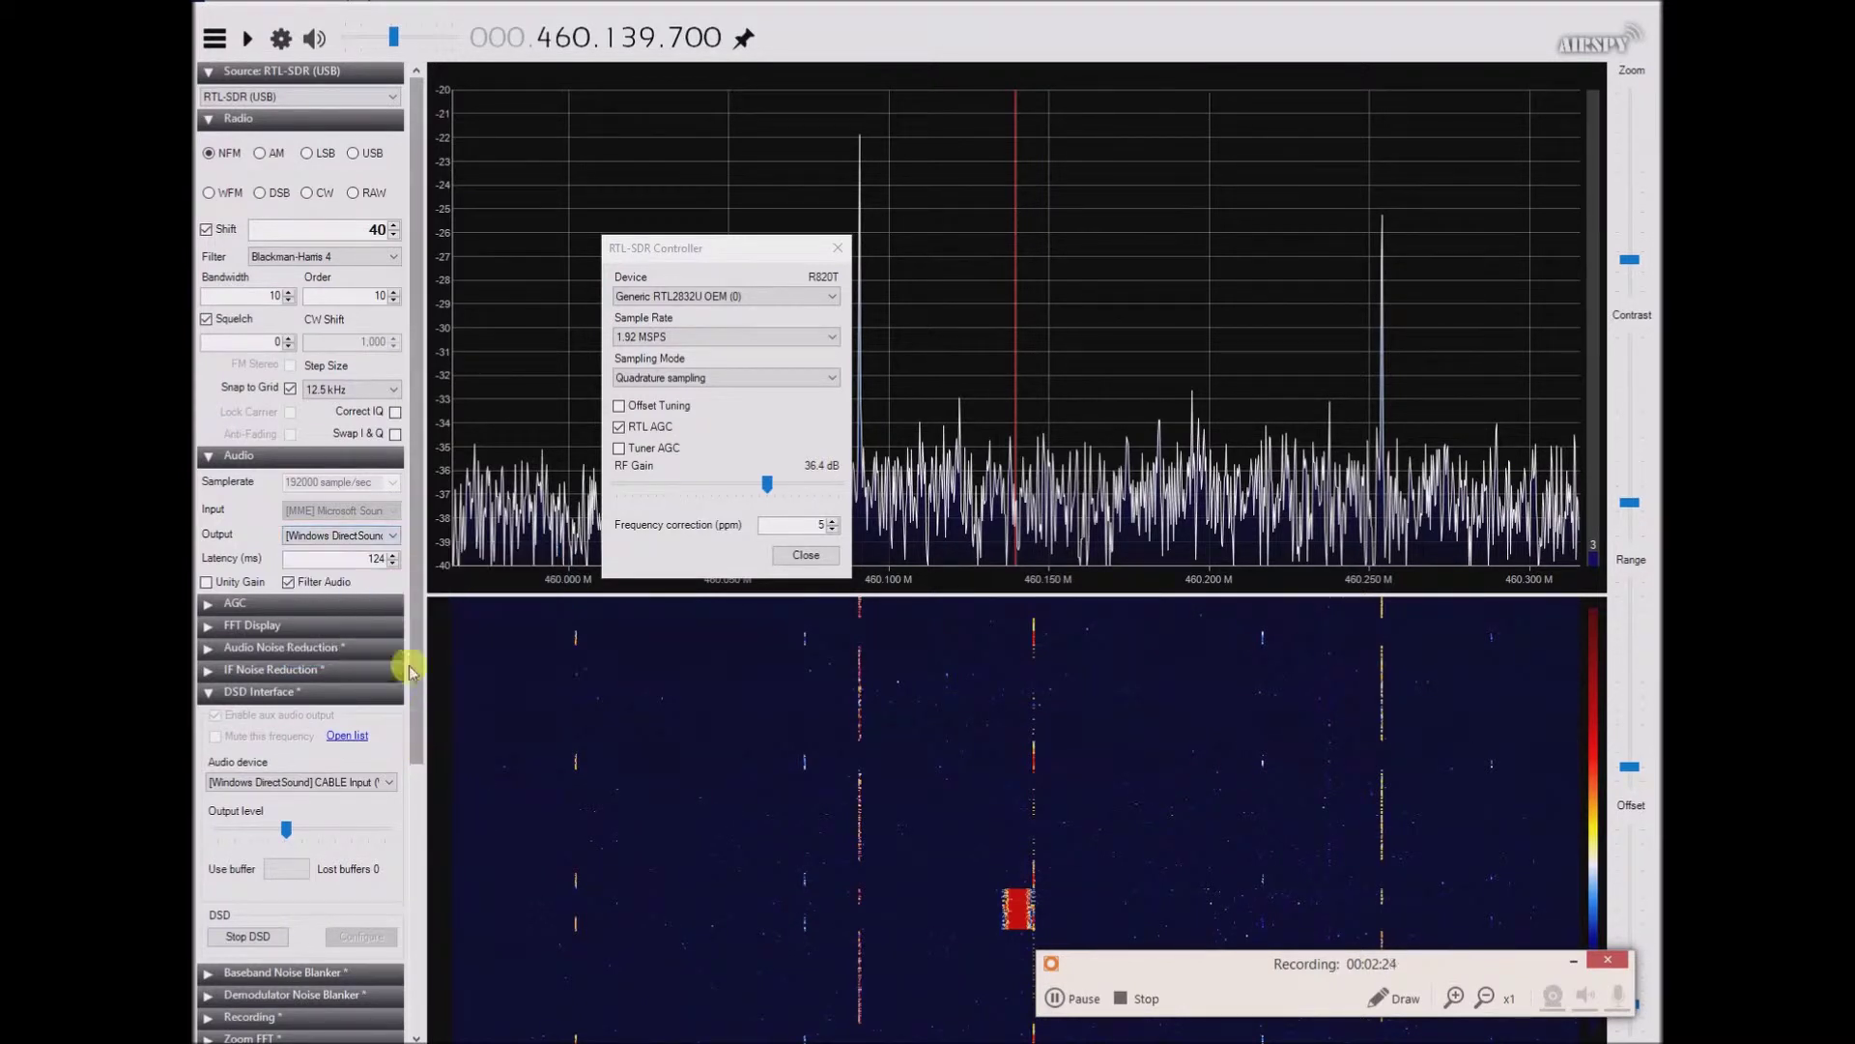
# Step: Set the radio's audio output to the [MME] Speakers (Realtek High Definition) device
pyautogui.click(394, 536)
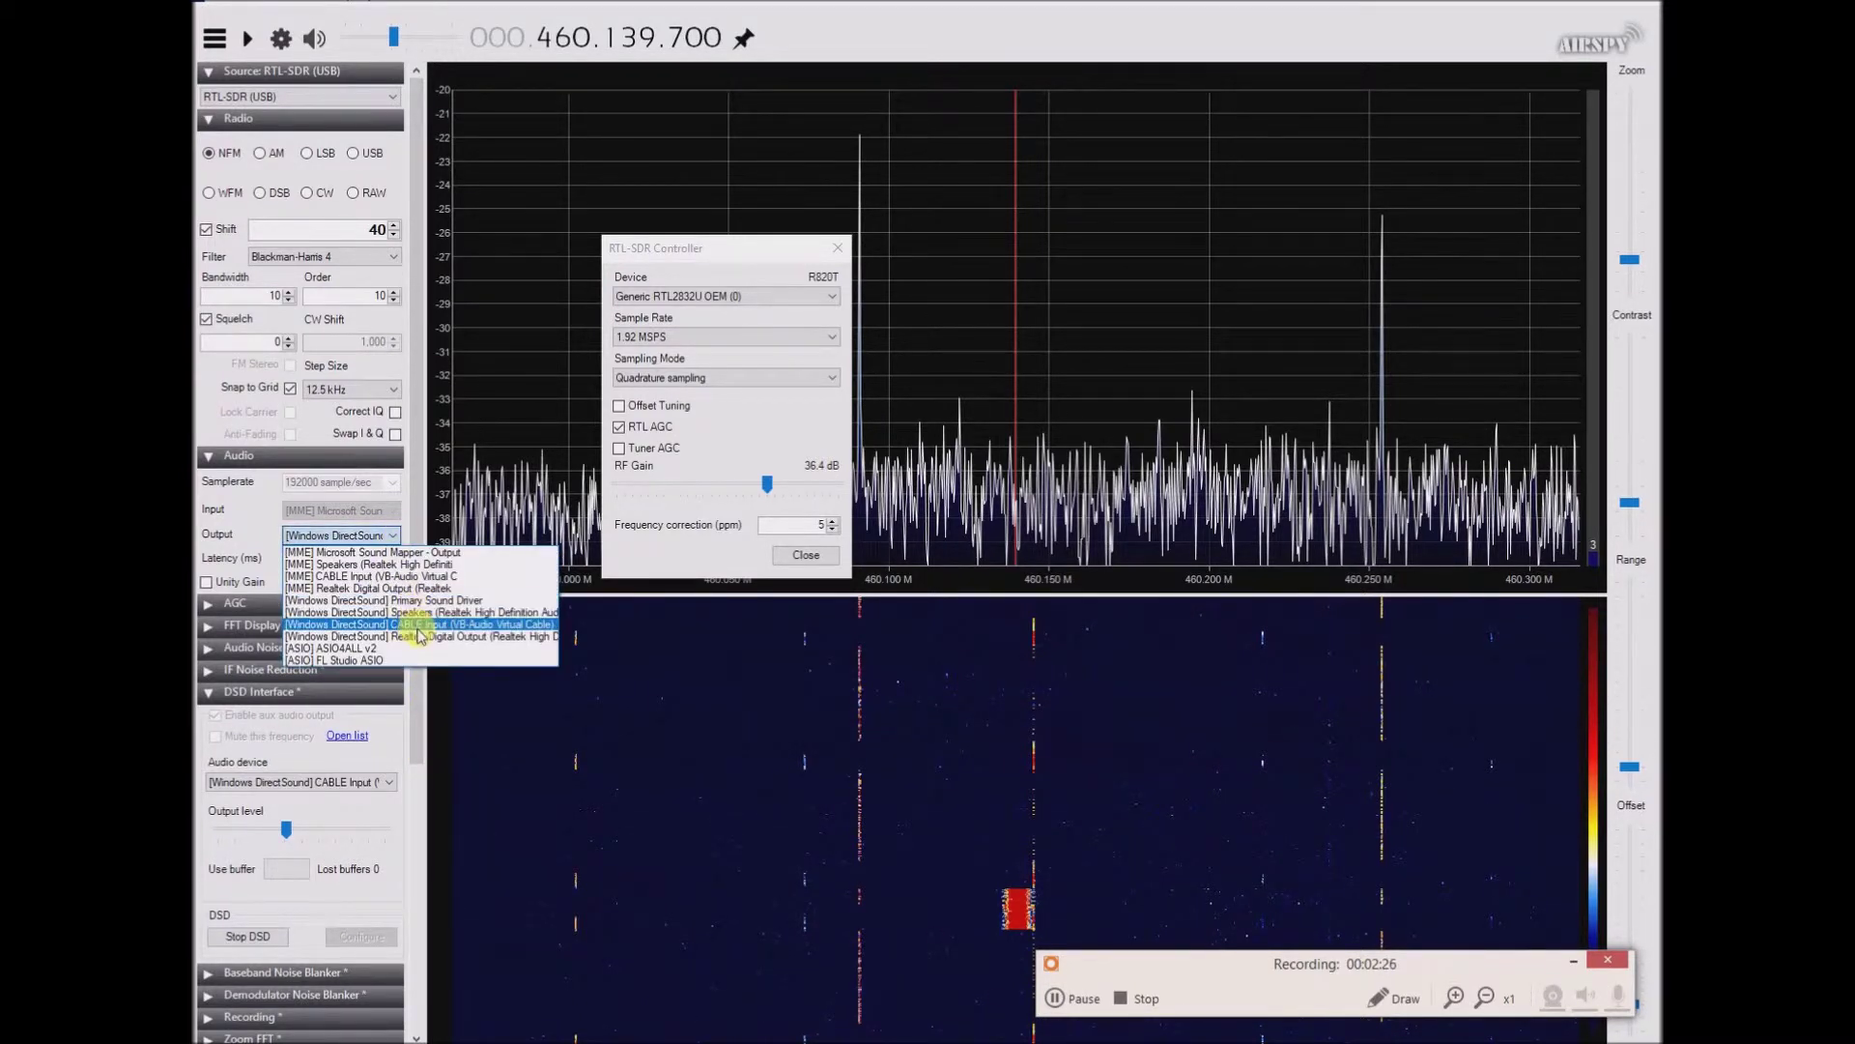
pyautogui.click(380, 564)
pyautogui.click(375, 538)
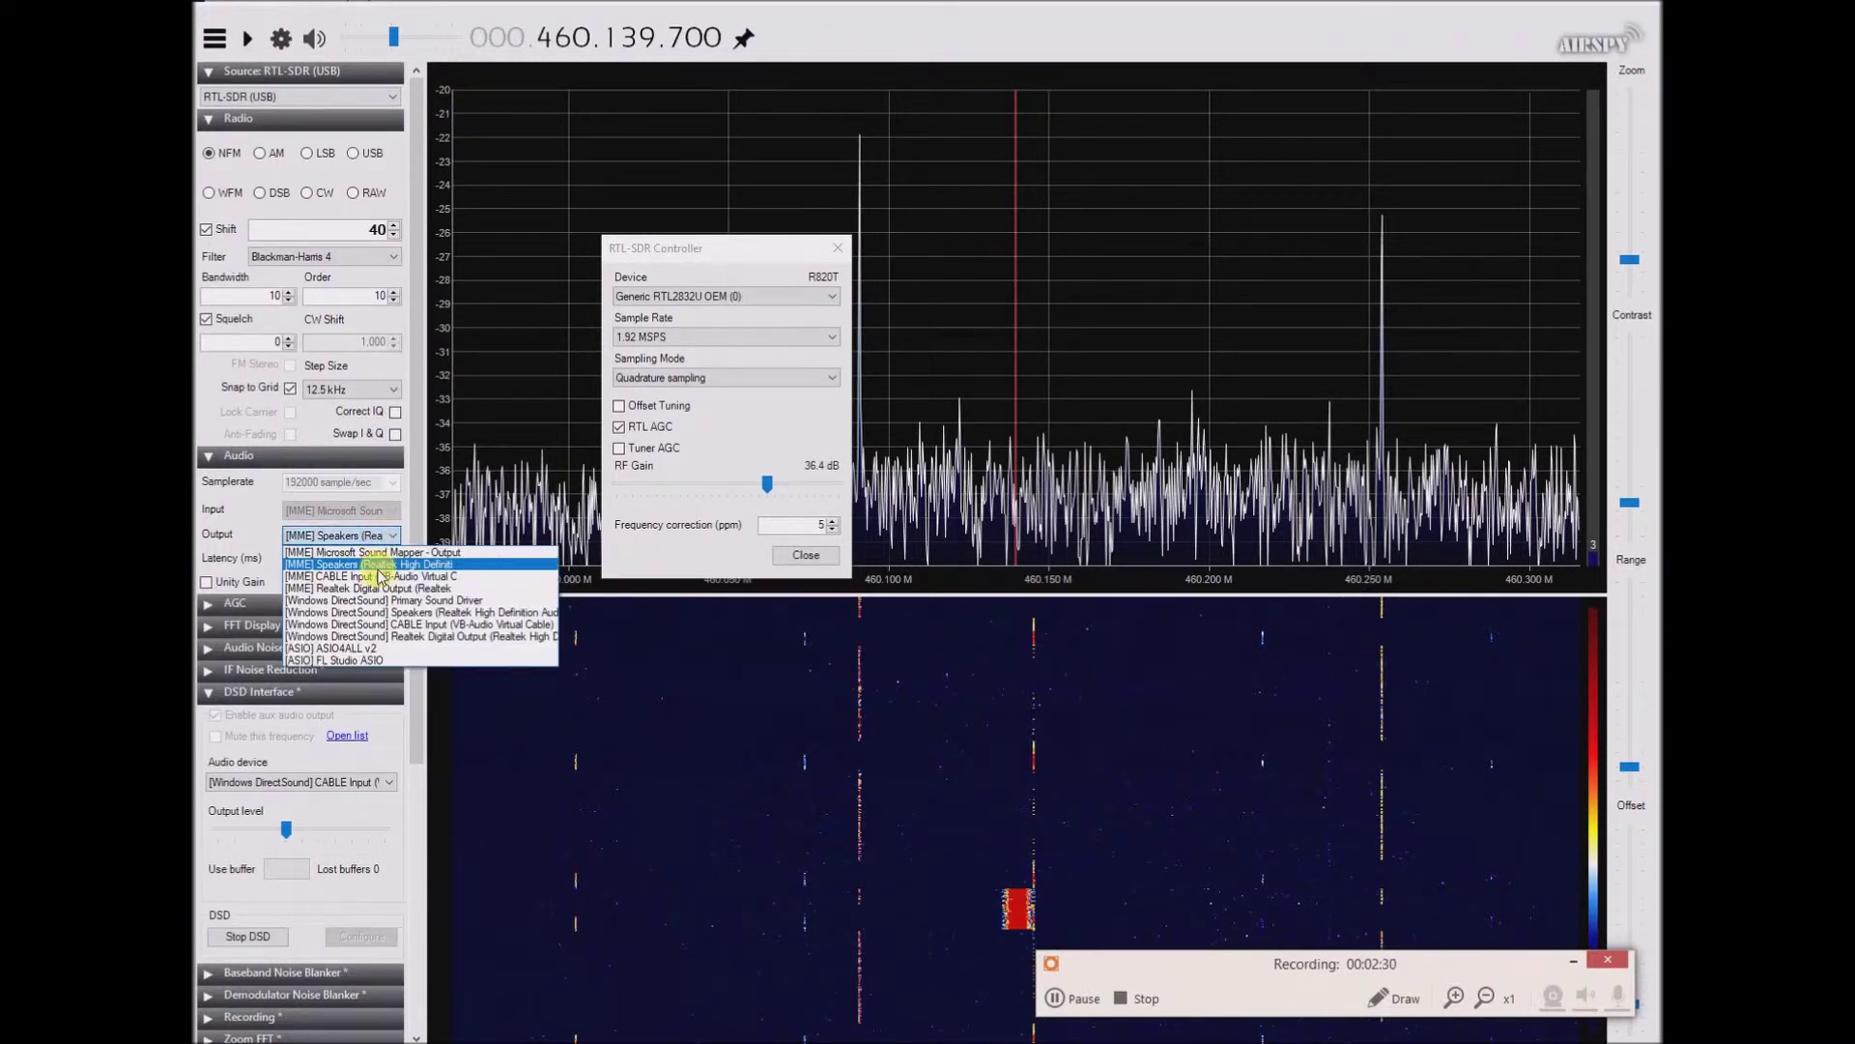
pyautogui.click(369, 566)
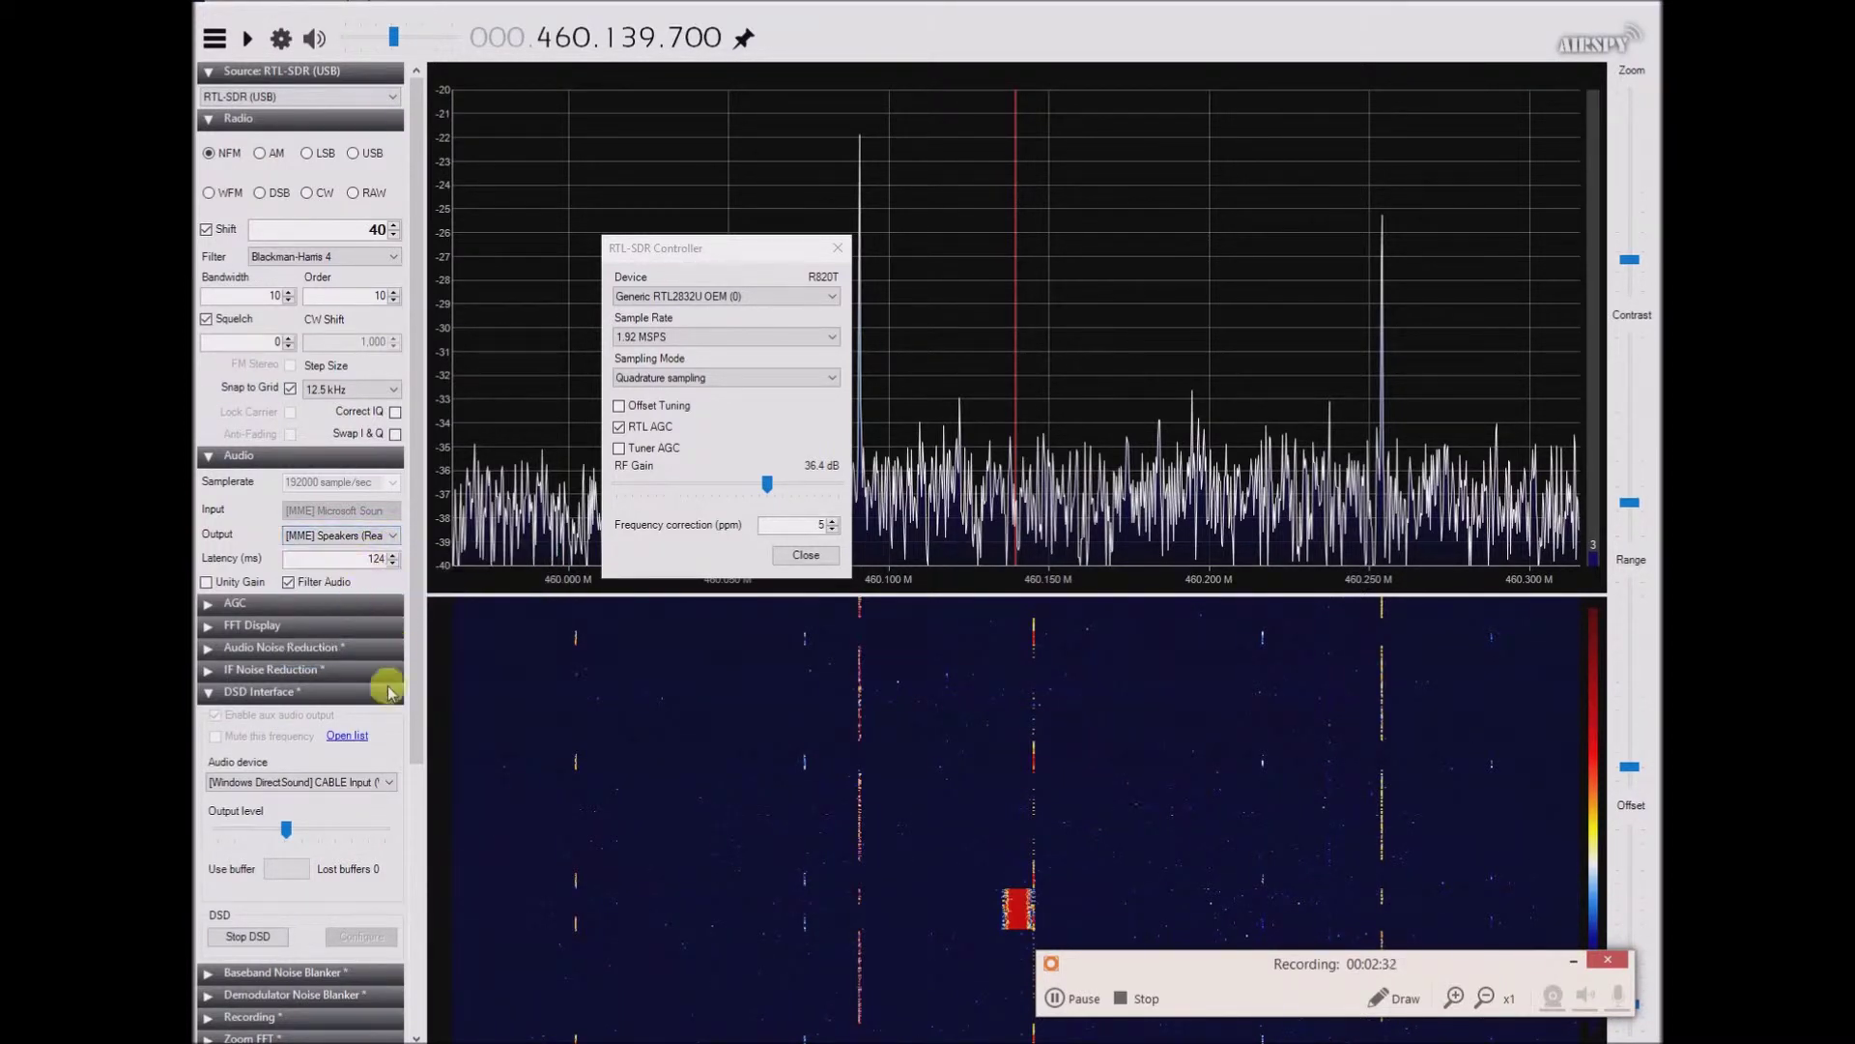
# Step: Select [Windows DirectSound] CABLE Input (VB-Audio Virtual Cable) as the DSD audio device, keeping the [MME] Realtek Speakers as the radio's output
pyautogui.click(372, 782)
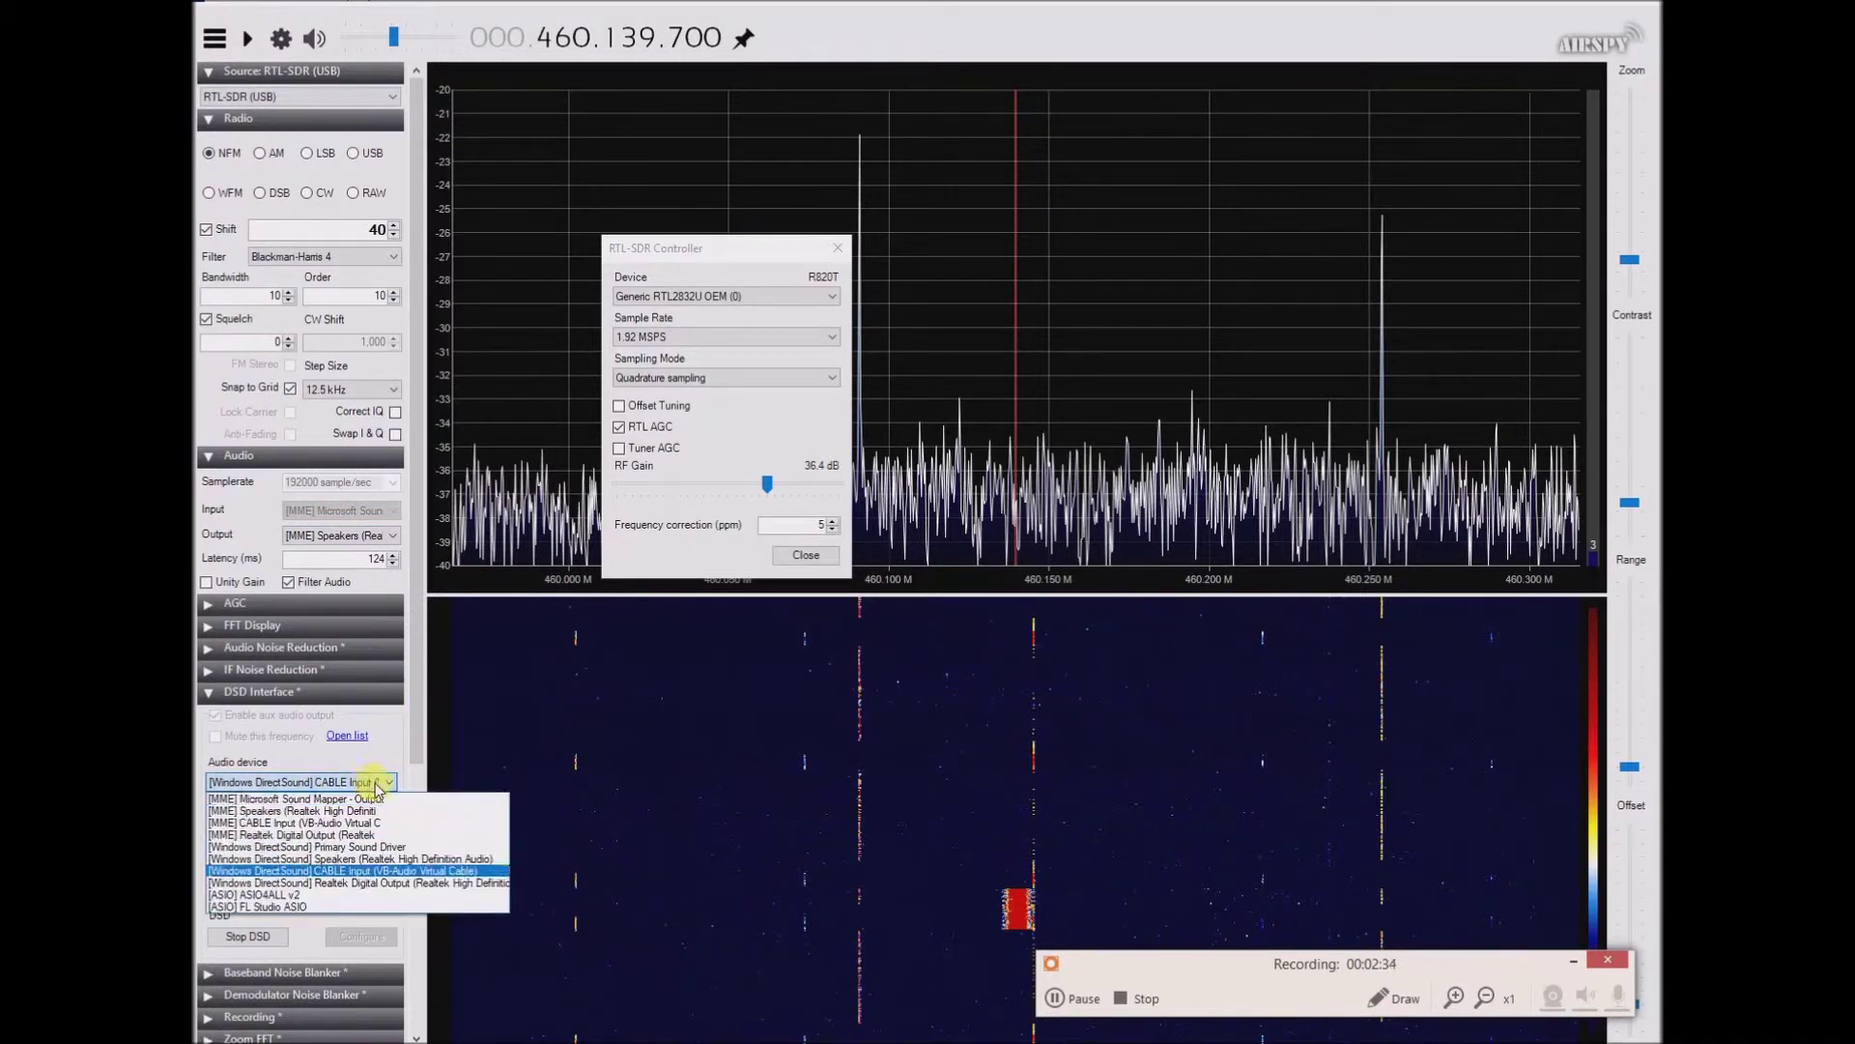
pyautogui.click(364, 872)
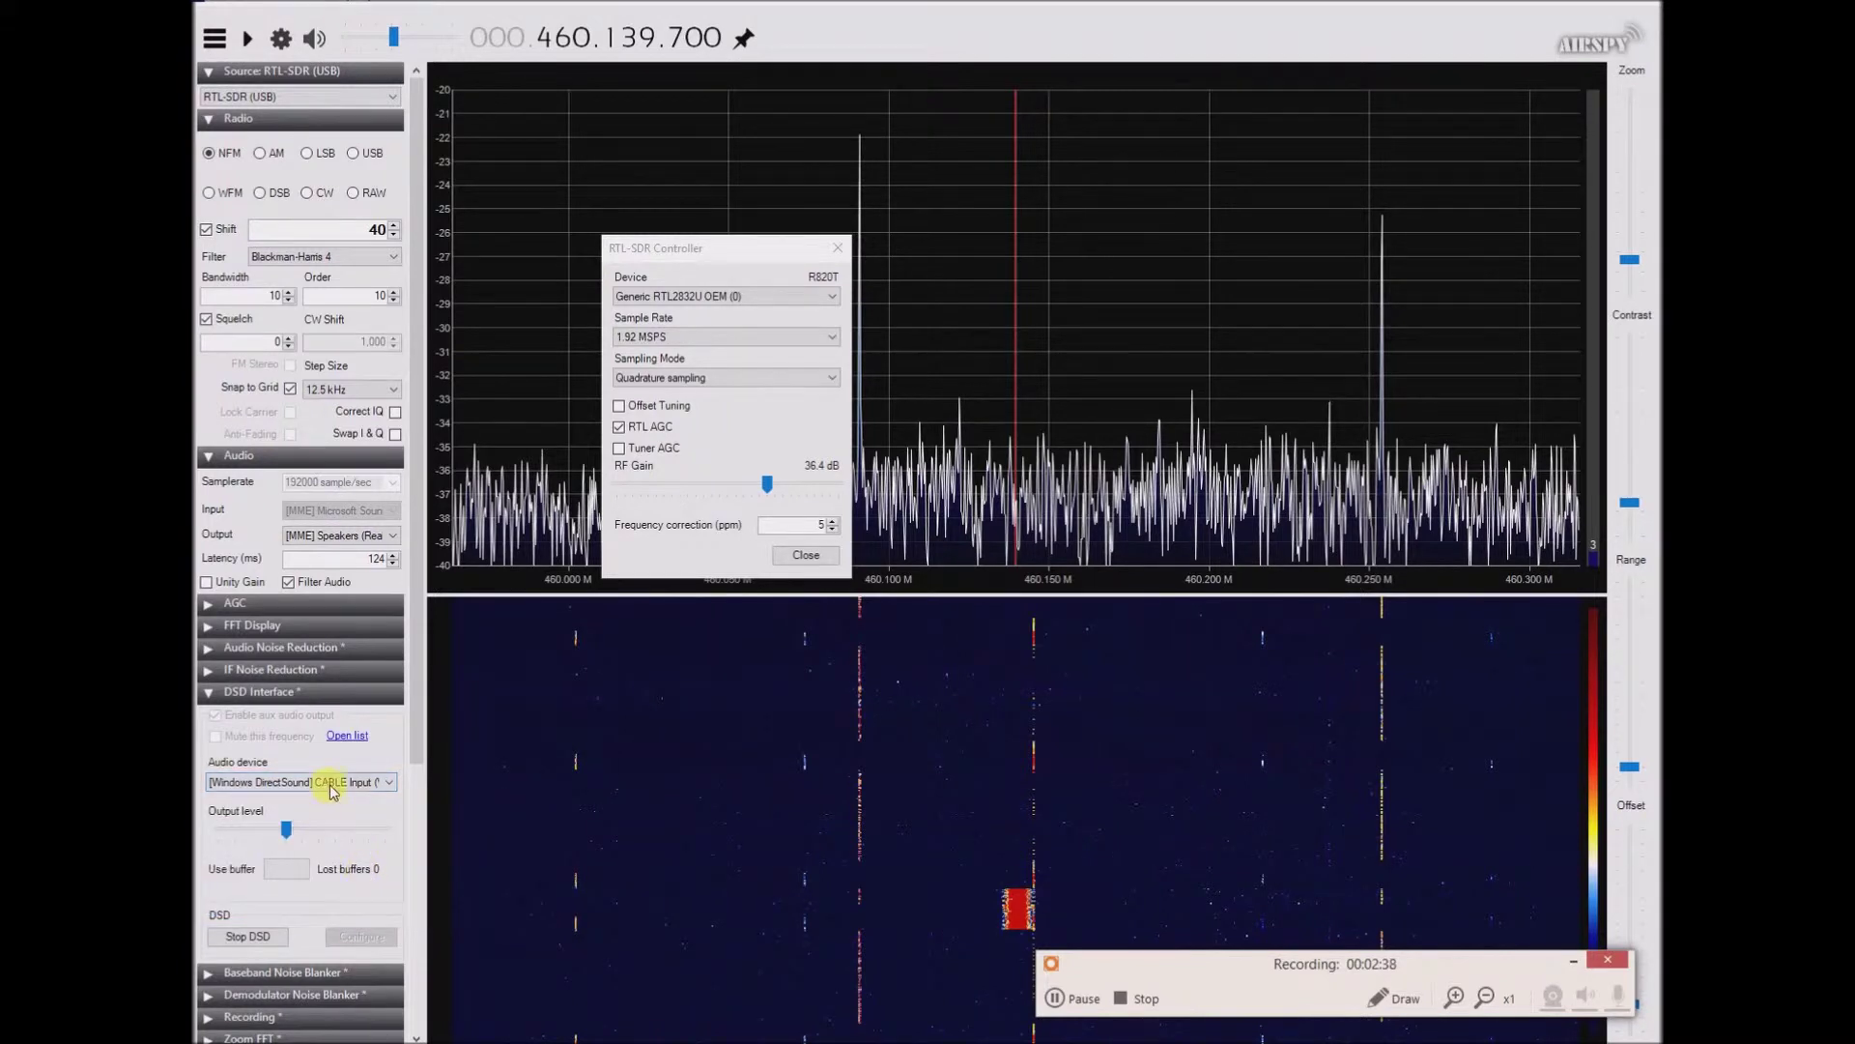
pyautogui.click(354, 541)
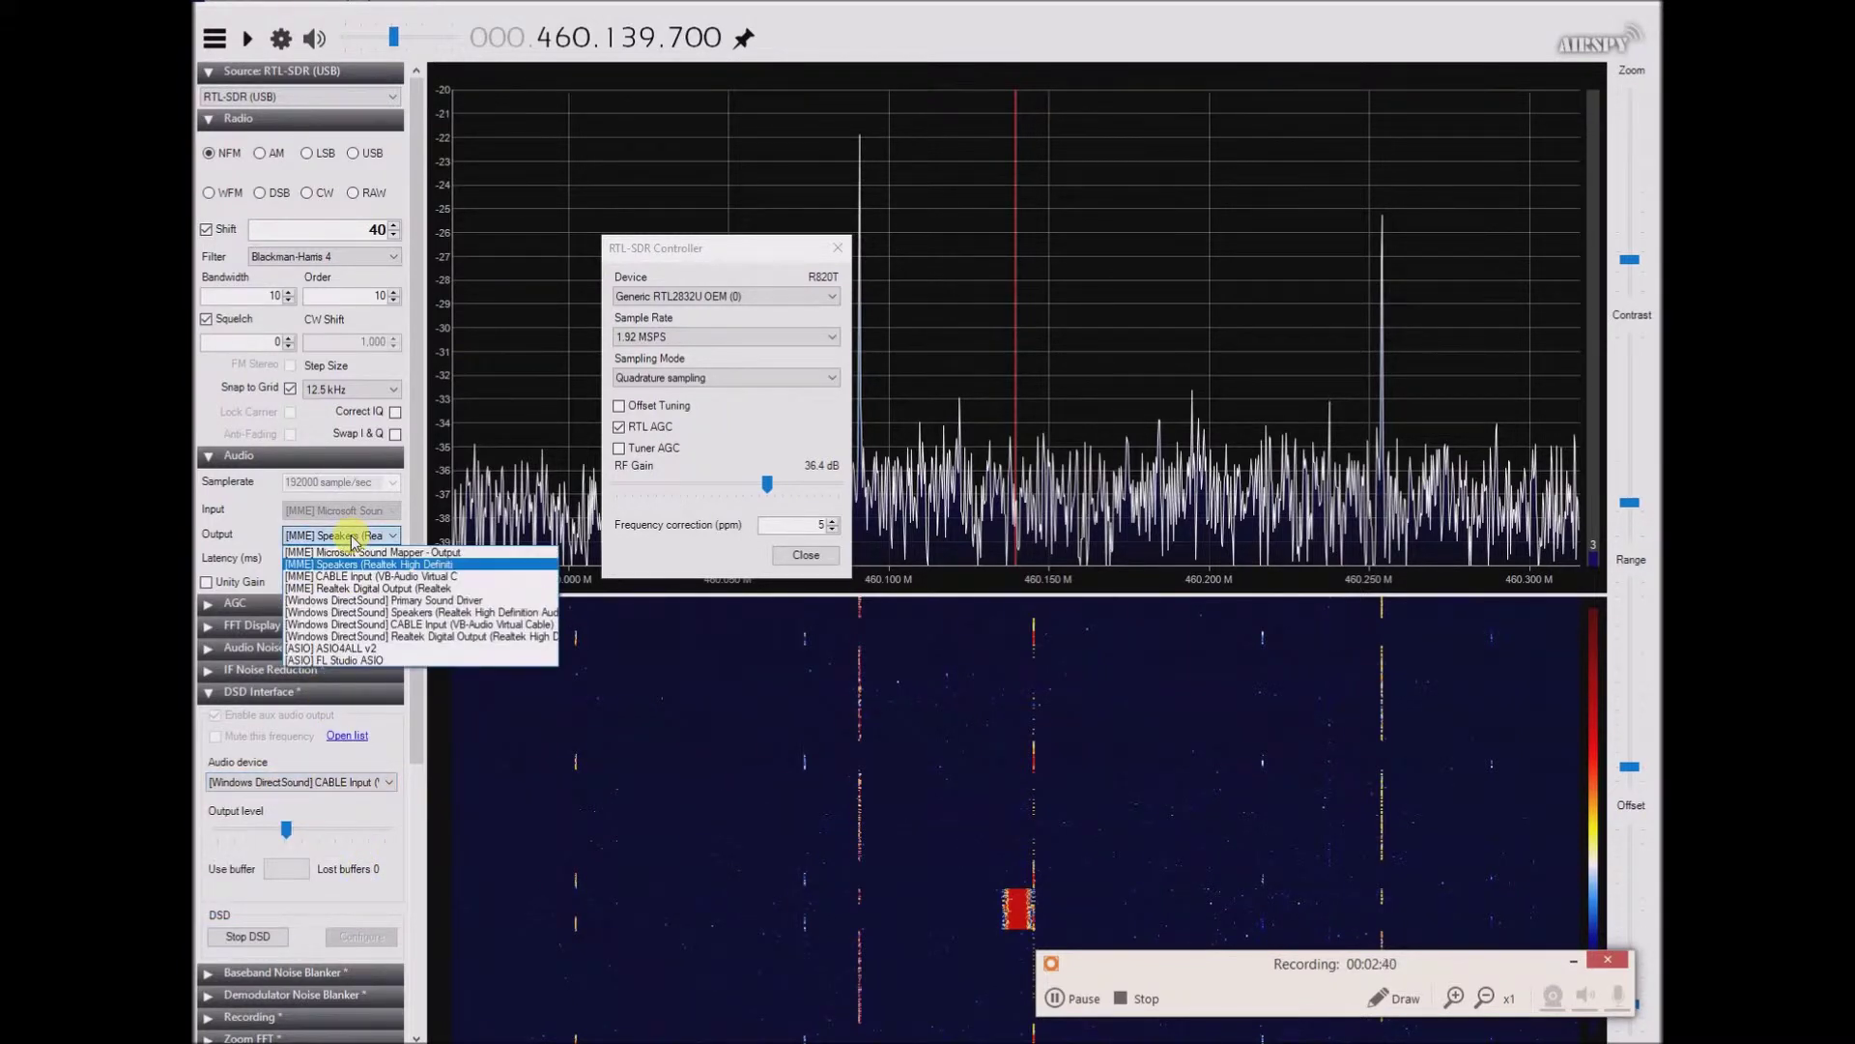
pyautogui.click(348, 565)
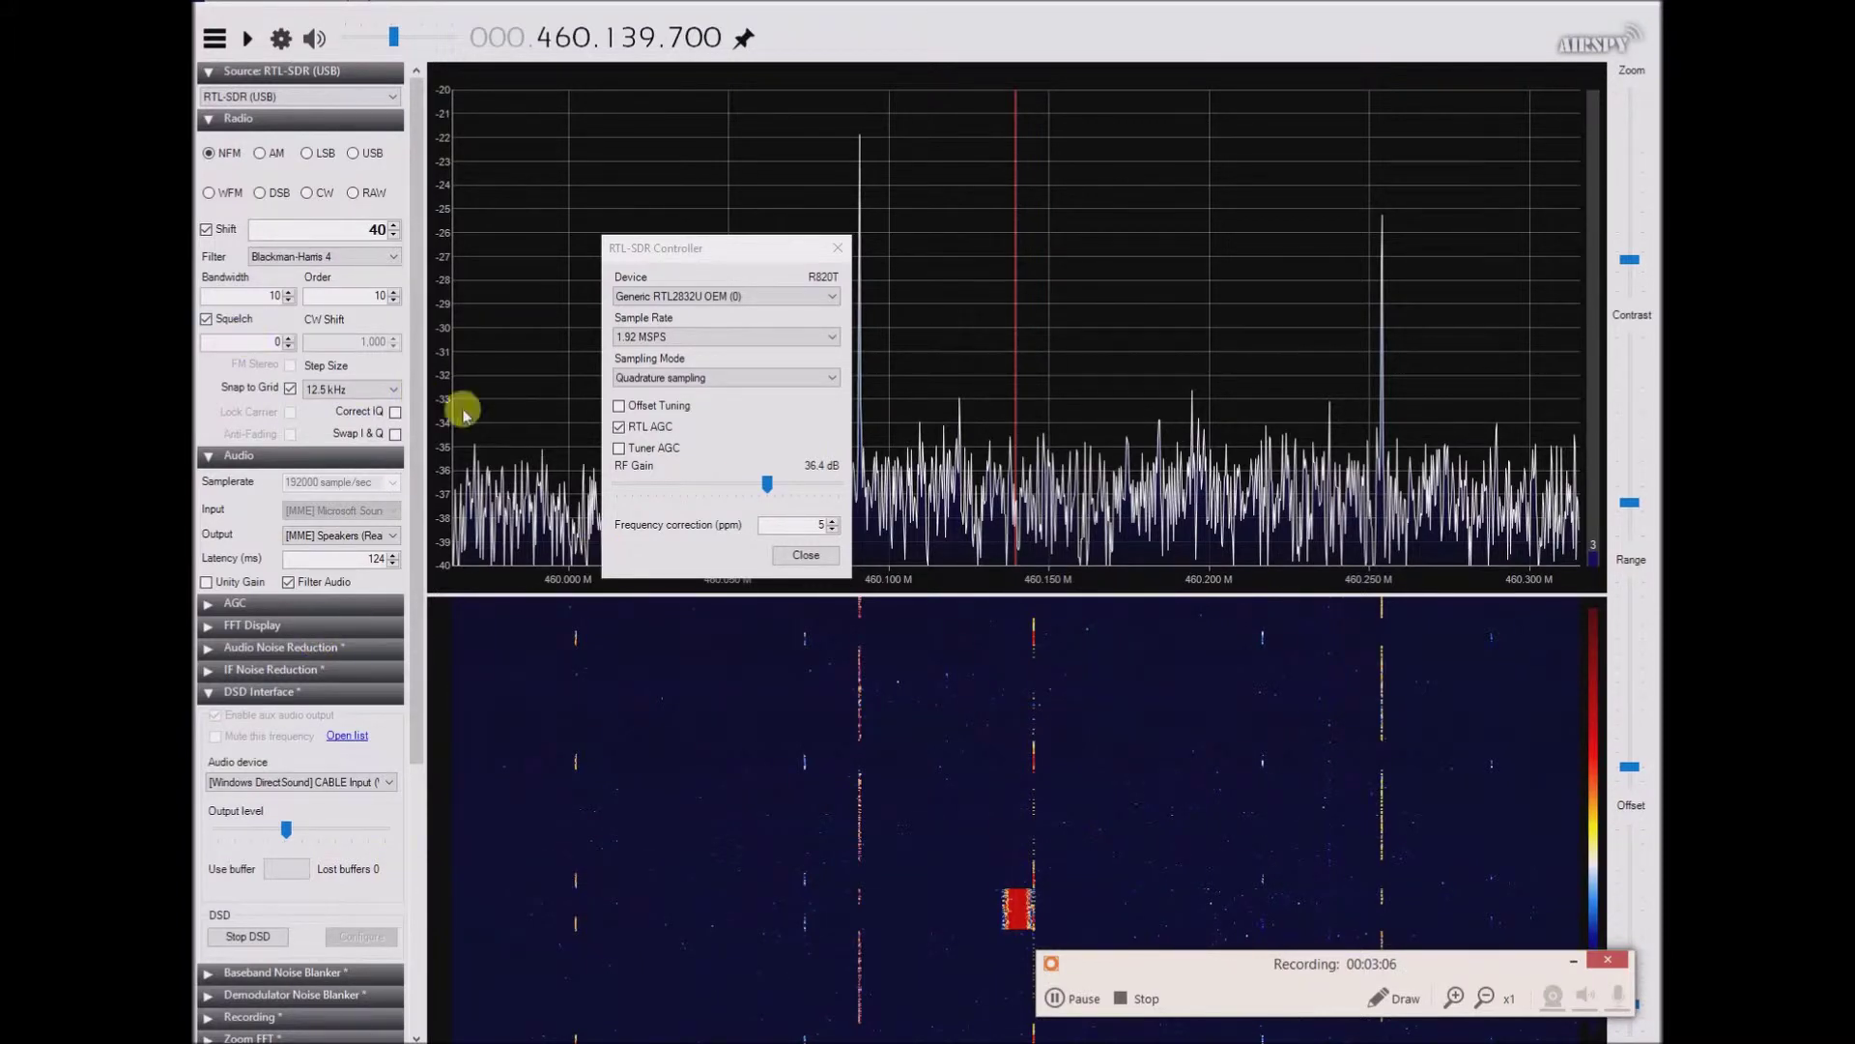
# Step: Start the radio and rearrange the VB-Audio Control Panel and RTL-SDR Controller so the cable's input levels are uncovered
pyautogui.click(253, 37)
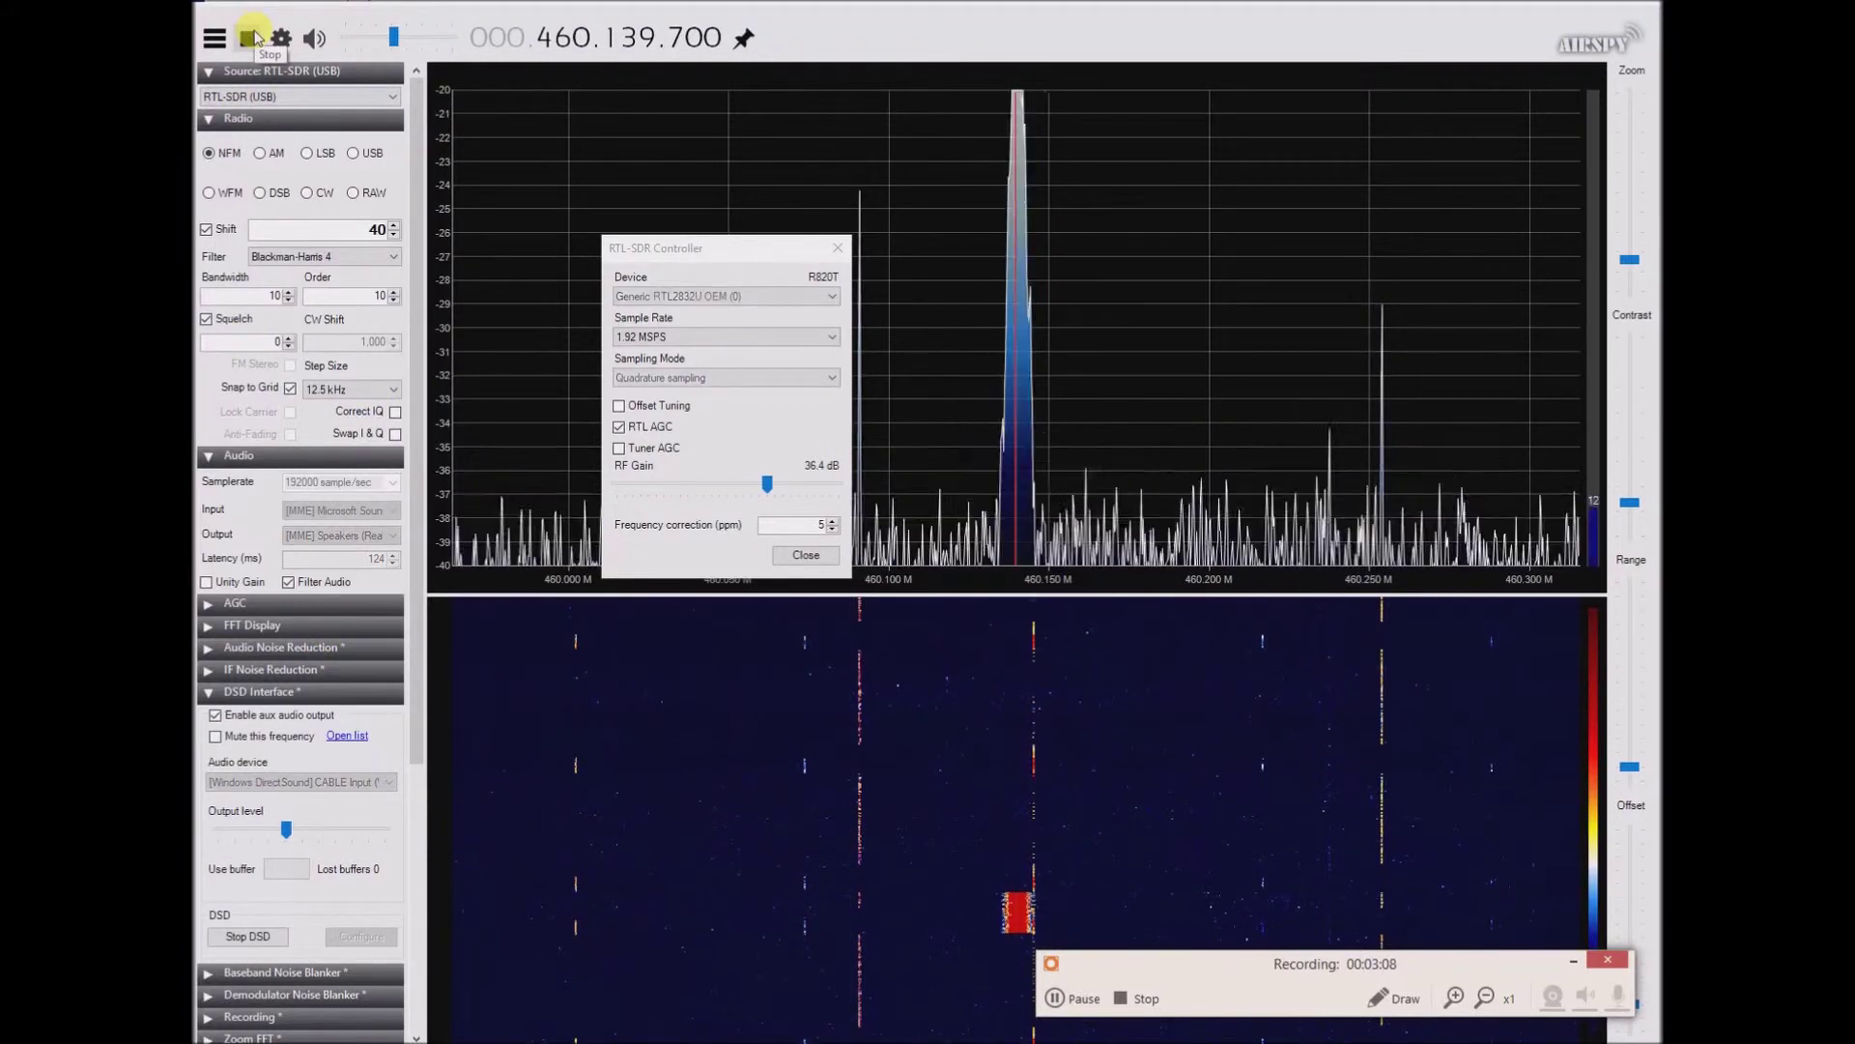
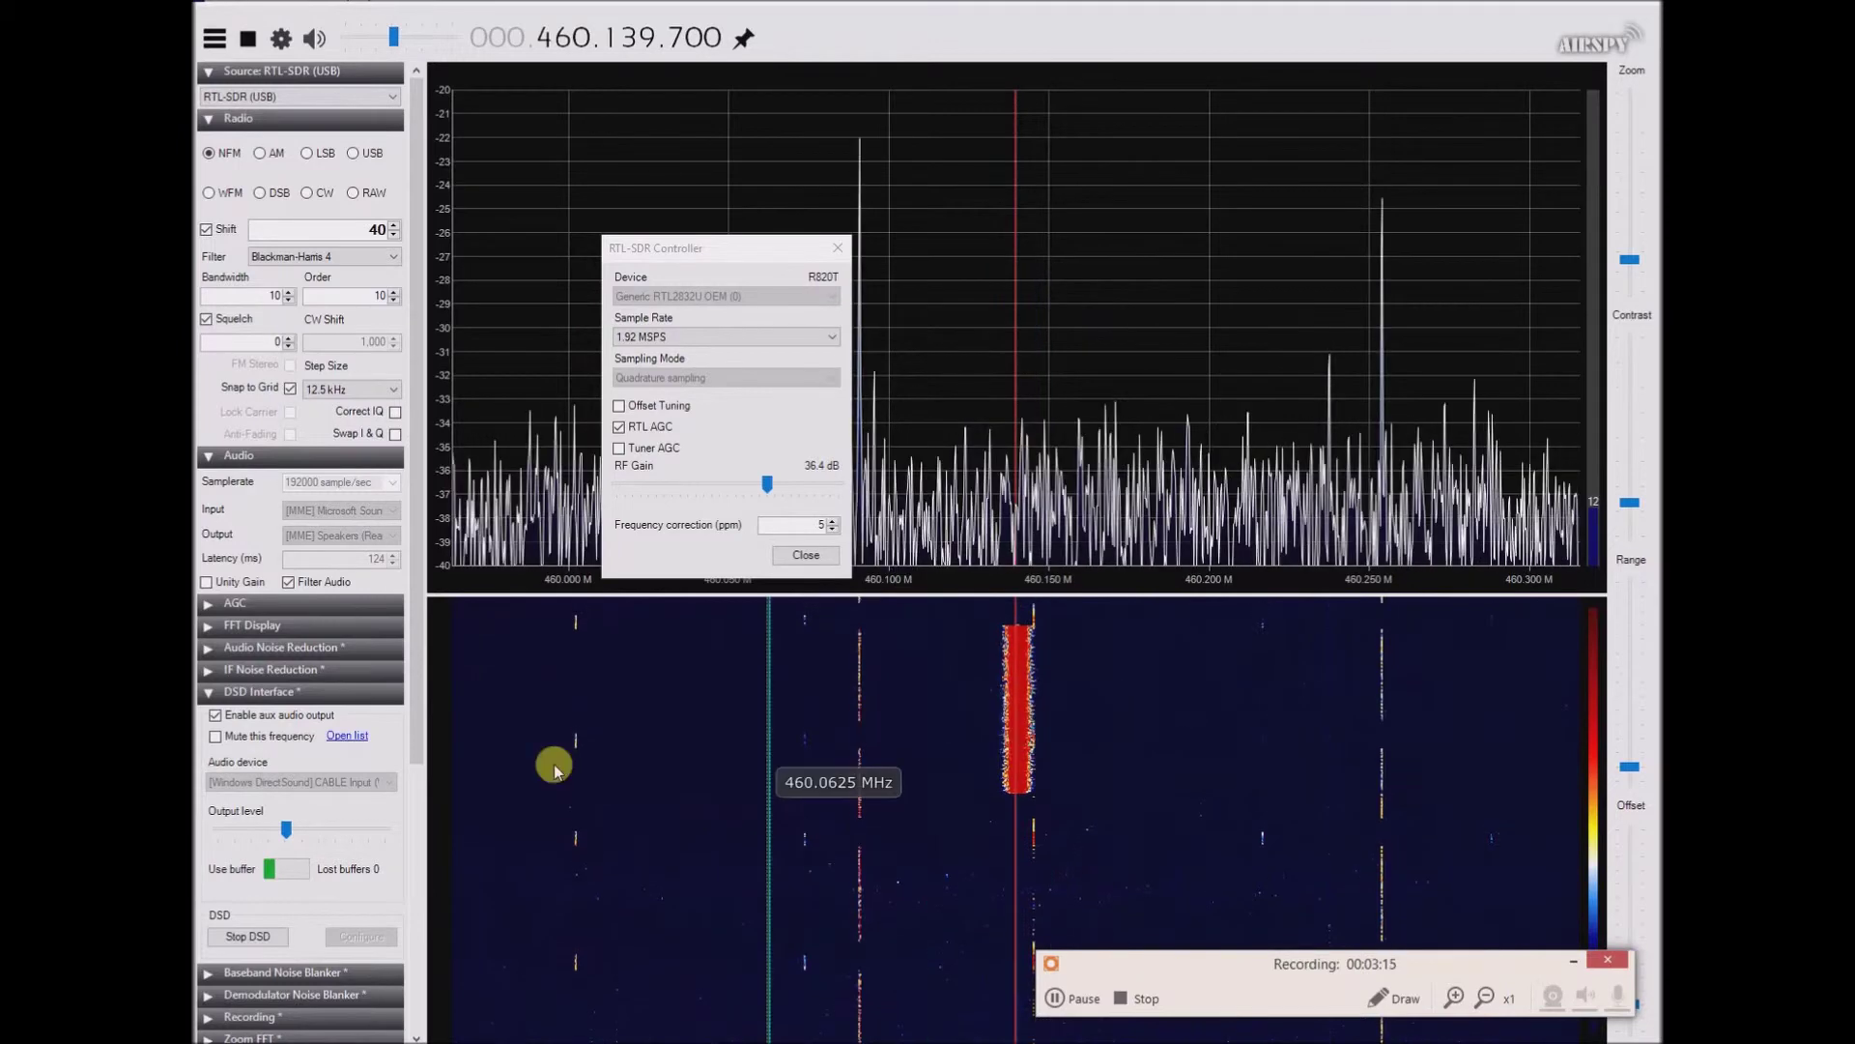
pyautogui.click(1080, 999)
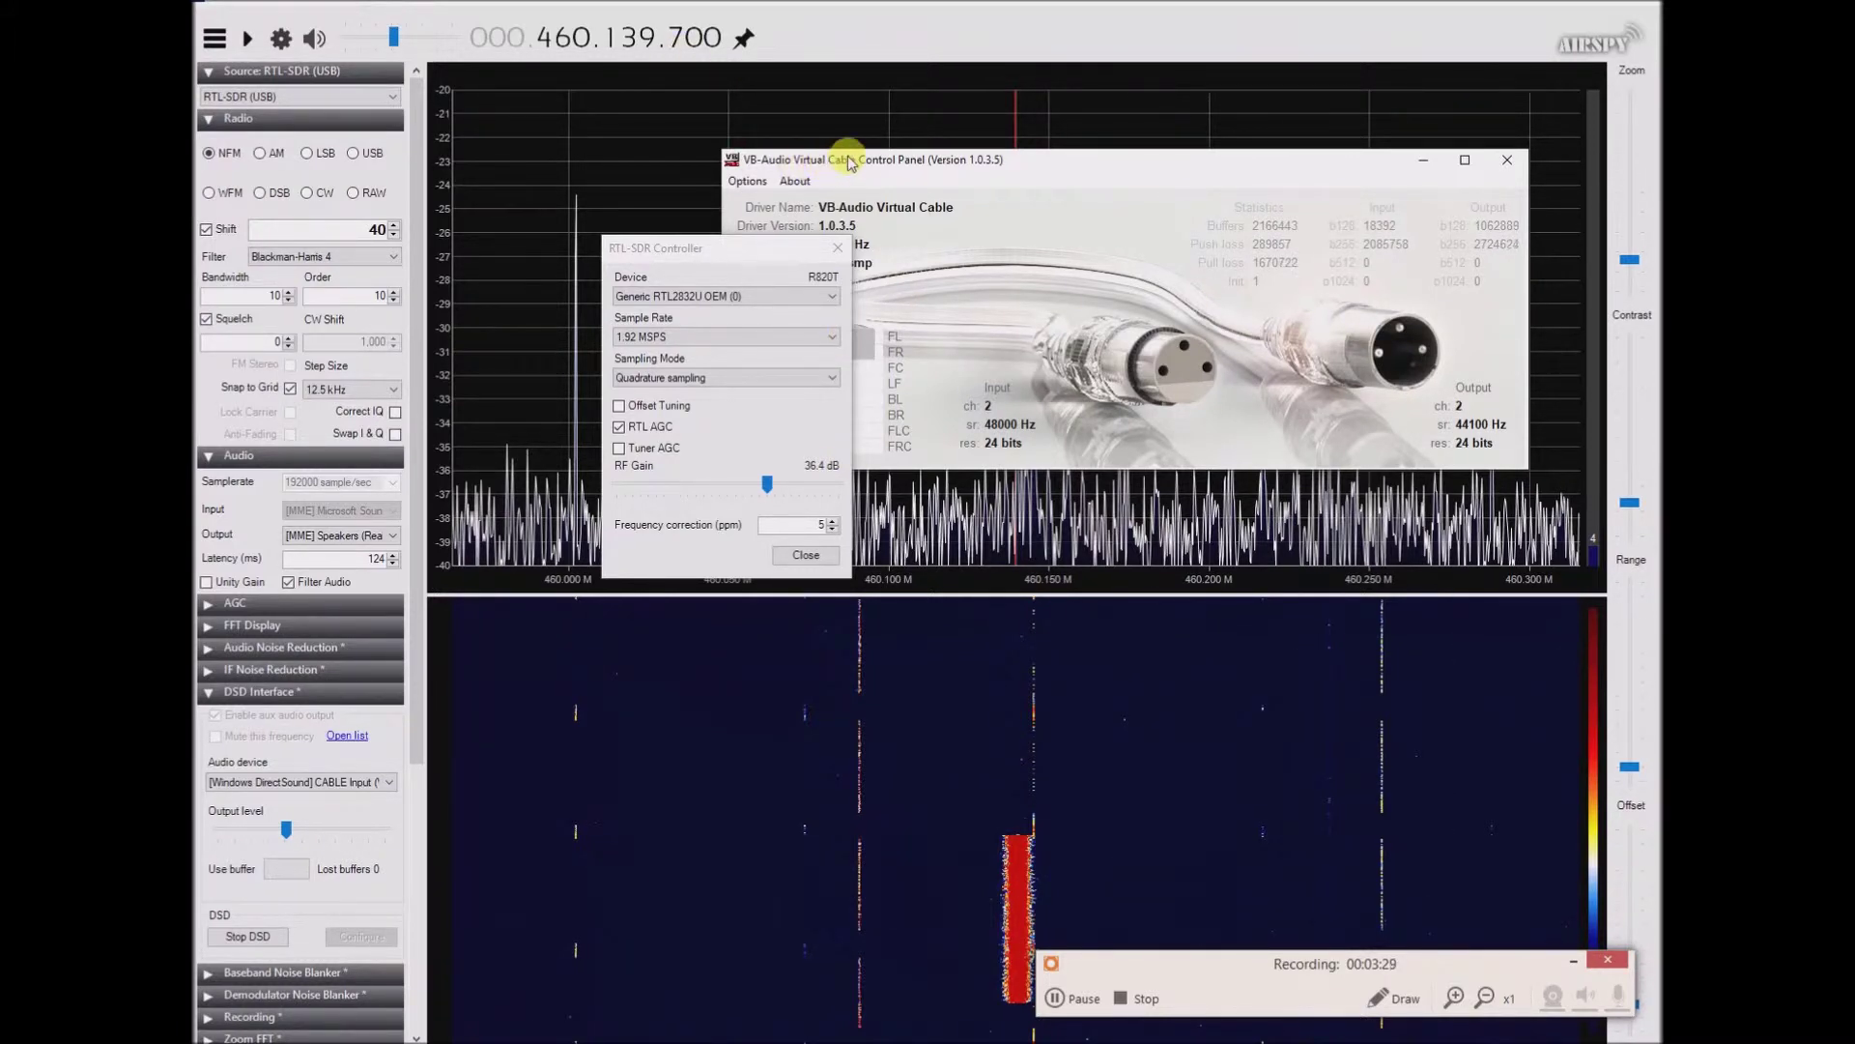
pyautogui.moveTo(825, 152); pyautogui.dragTo(827, 129)
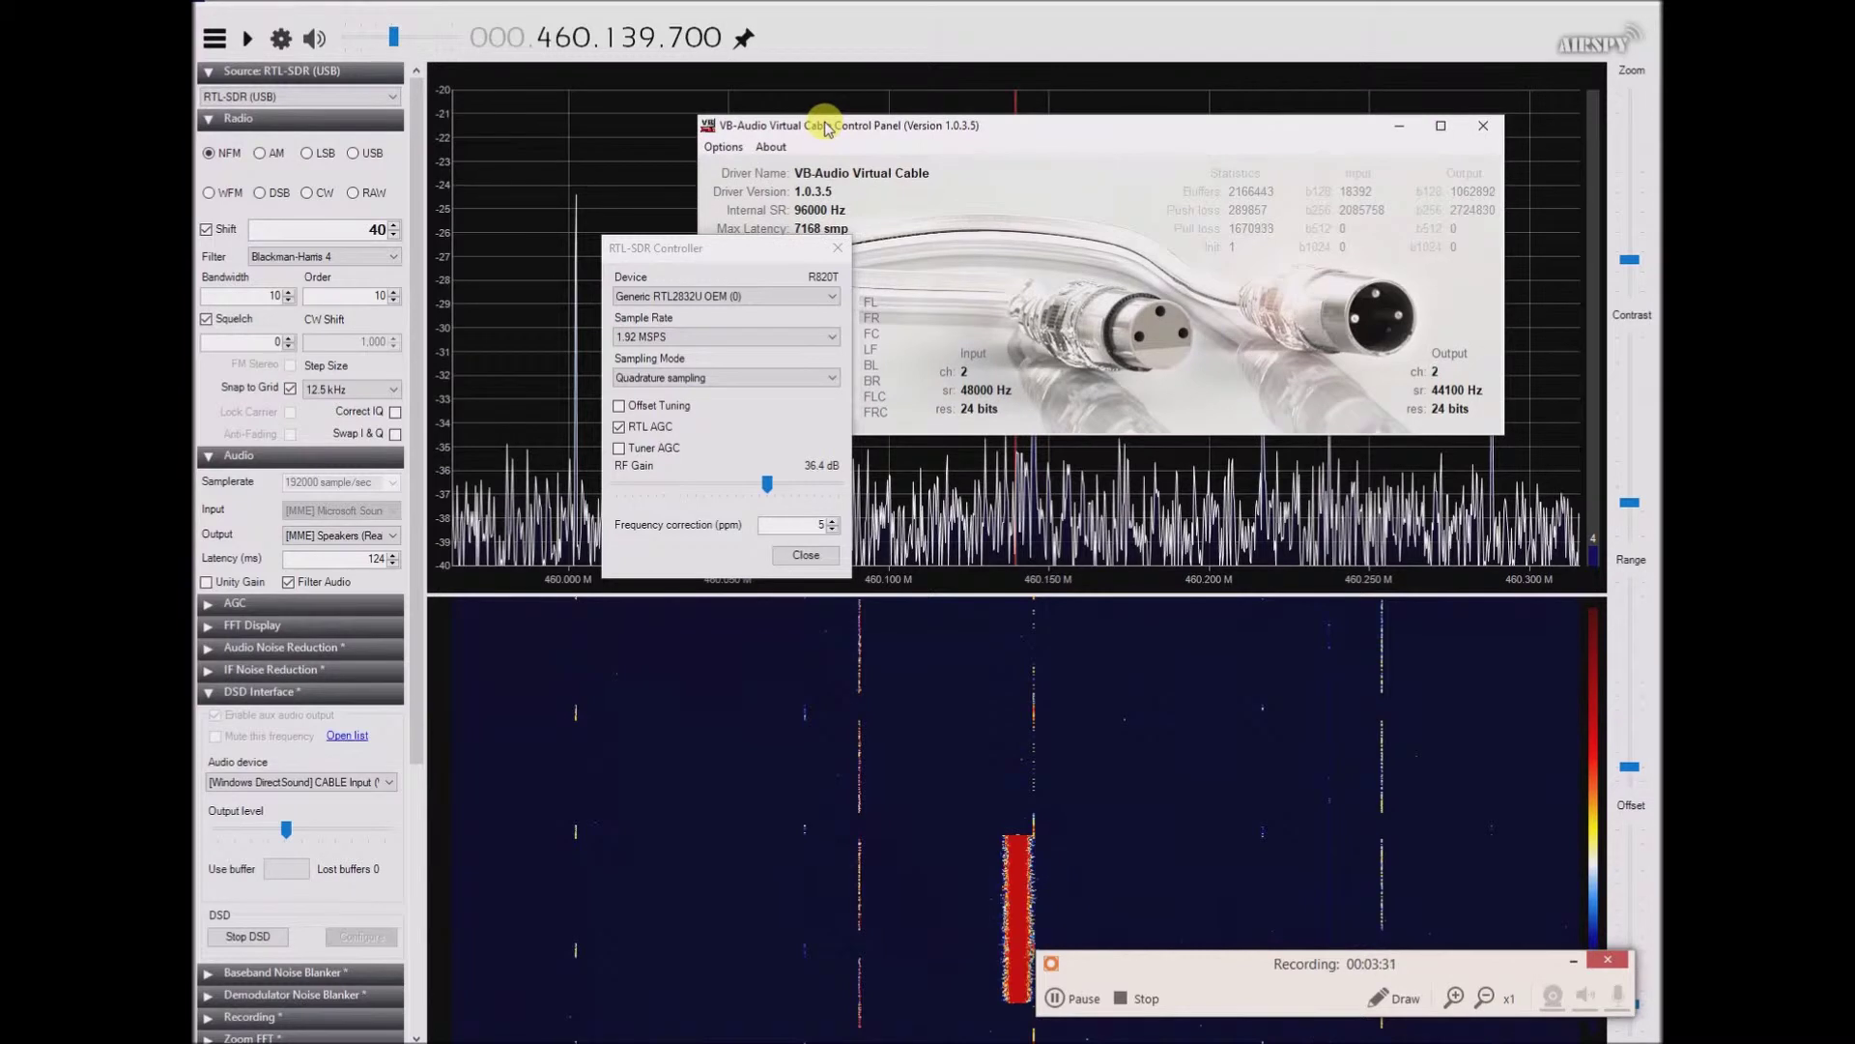
pyautogui.moveTo(714, 244); pyautogui.dragTo(556, 507)
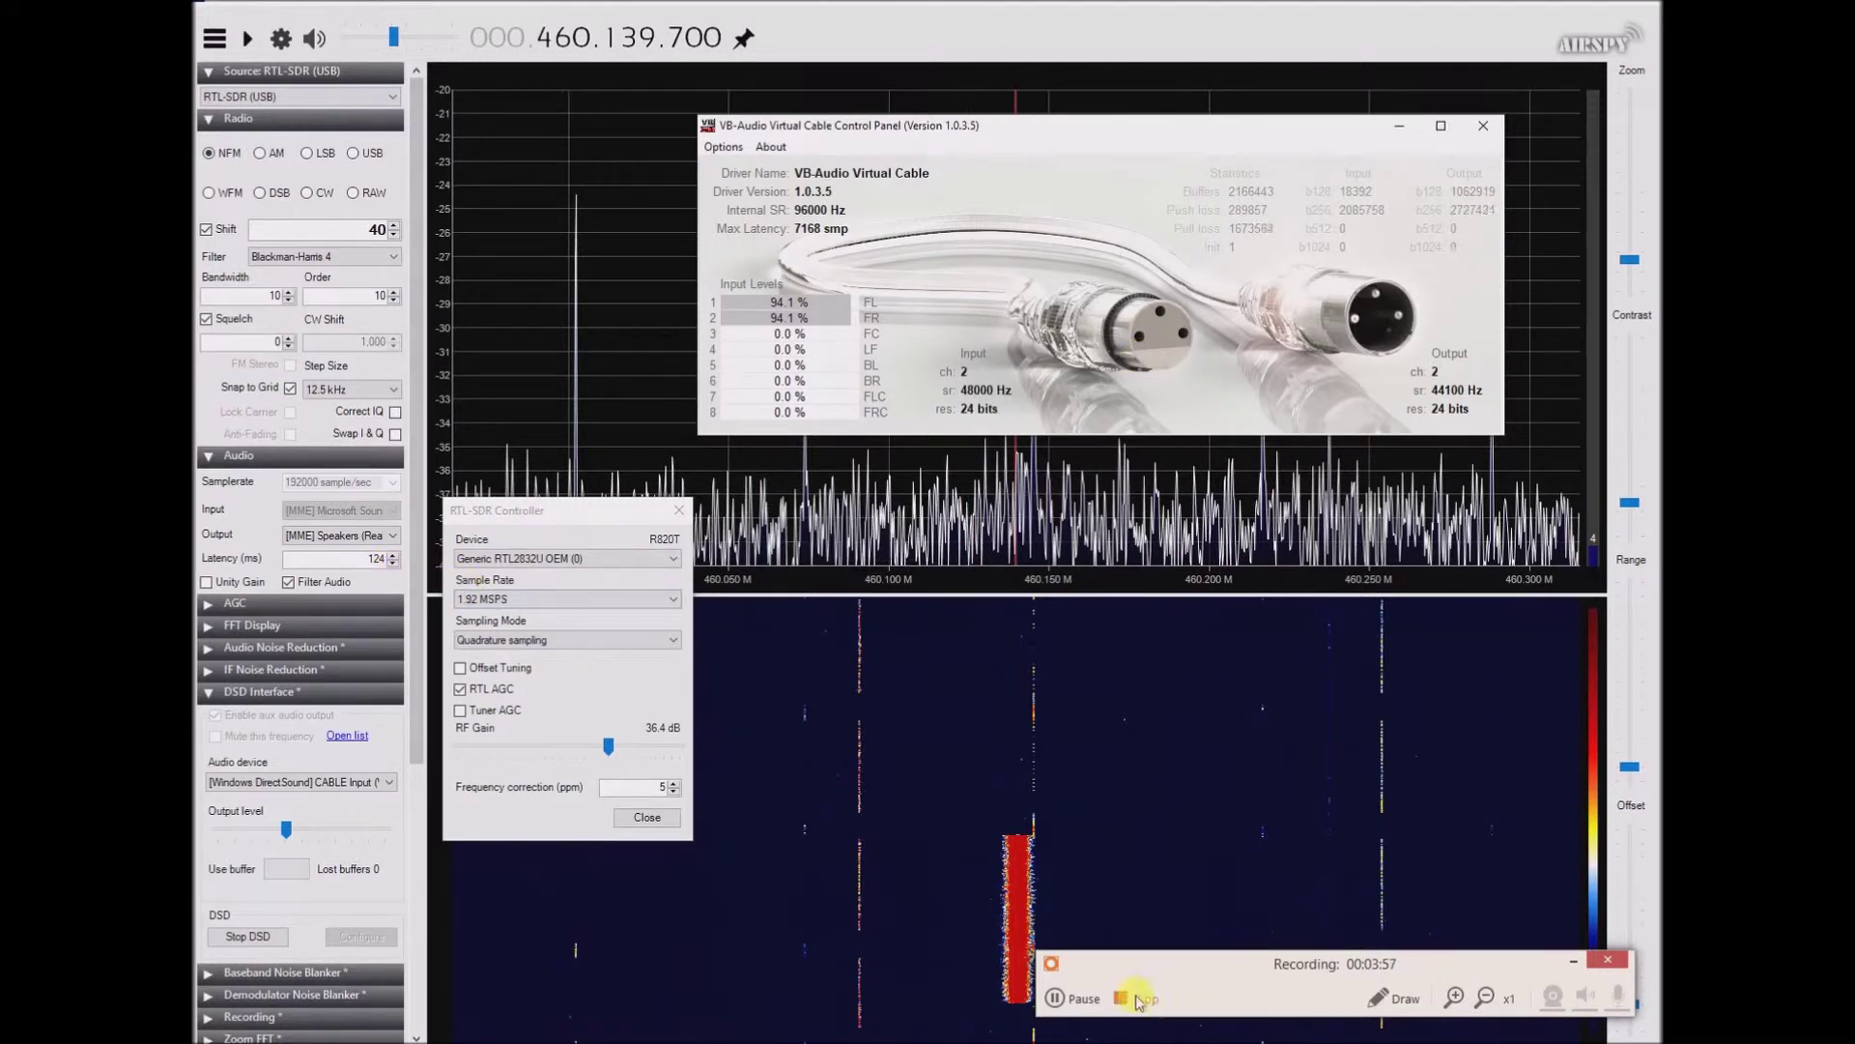
pyautogui.click(1085, 1002)
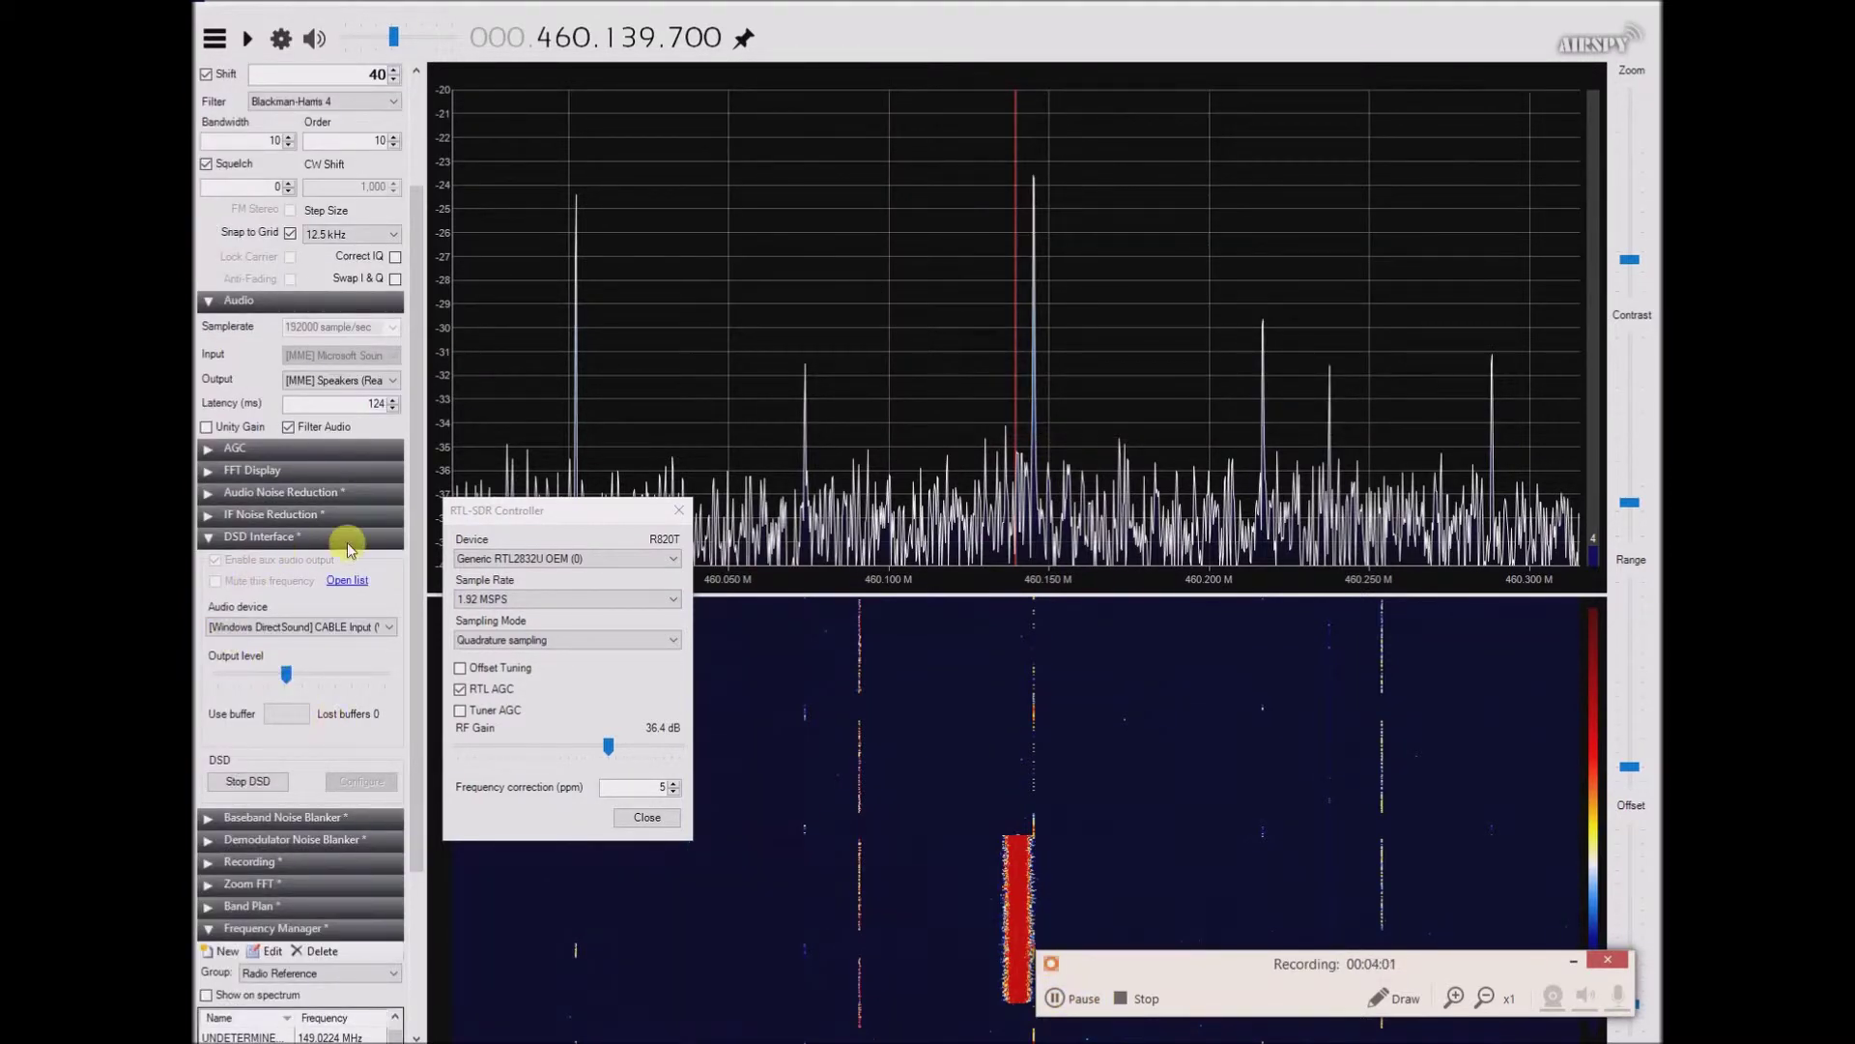
# Step: Expand the Recording settings below the DSD Interface section
pyautogui.moveTo(422, 393); pyautogui.dragTo(426, 641)
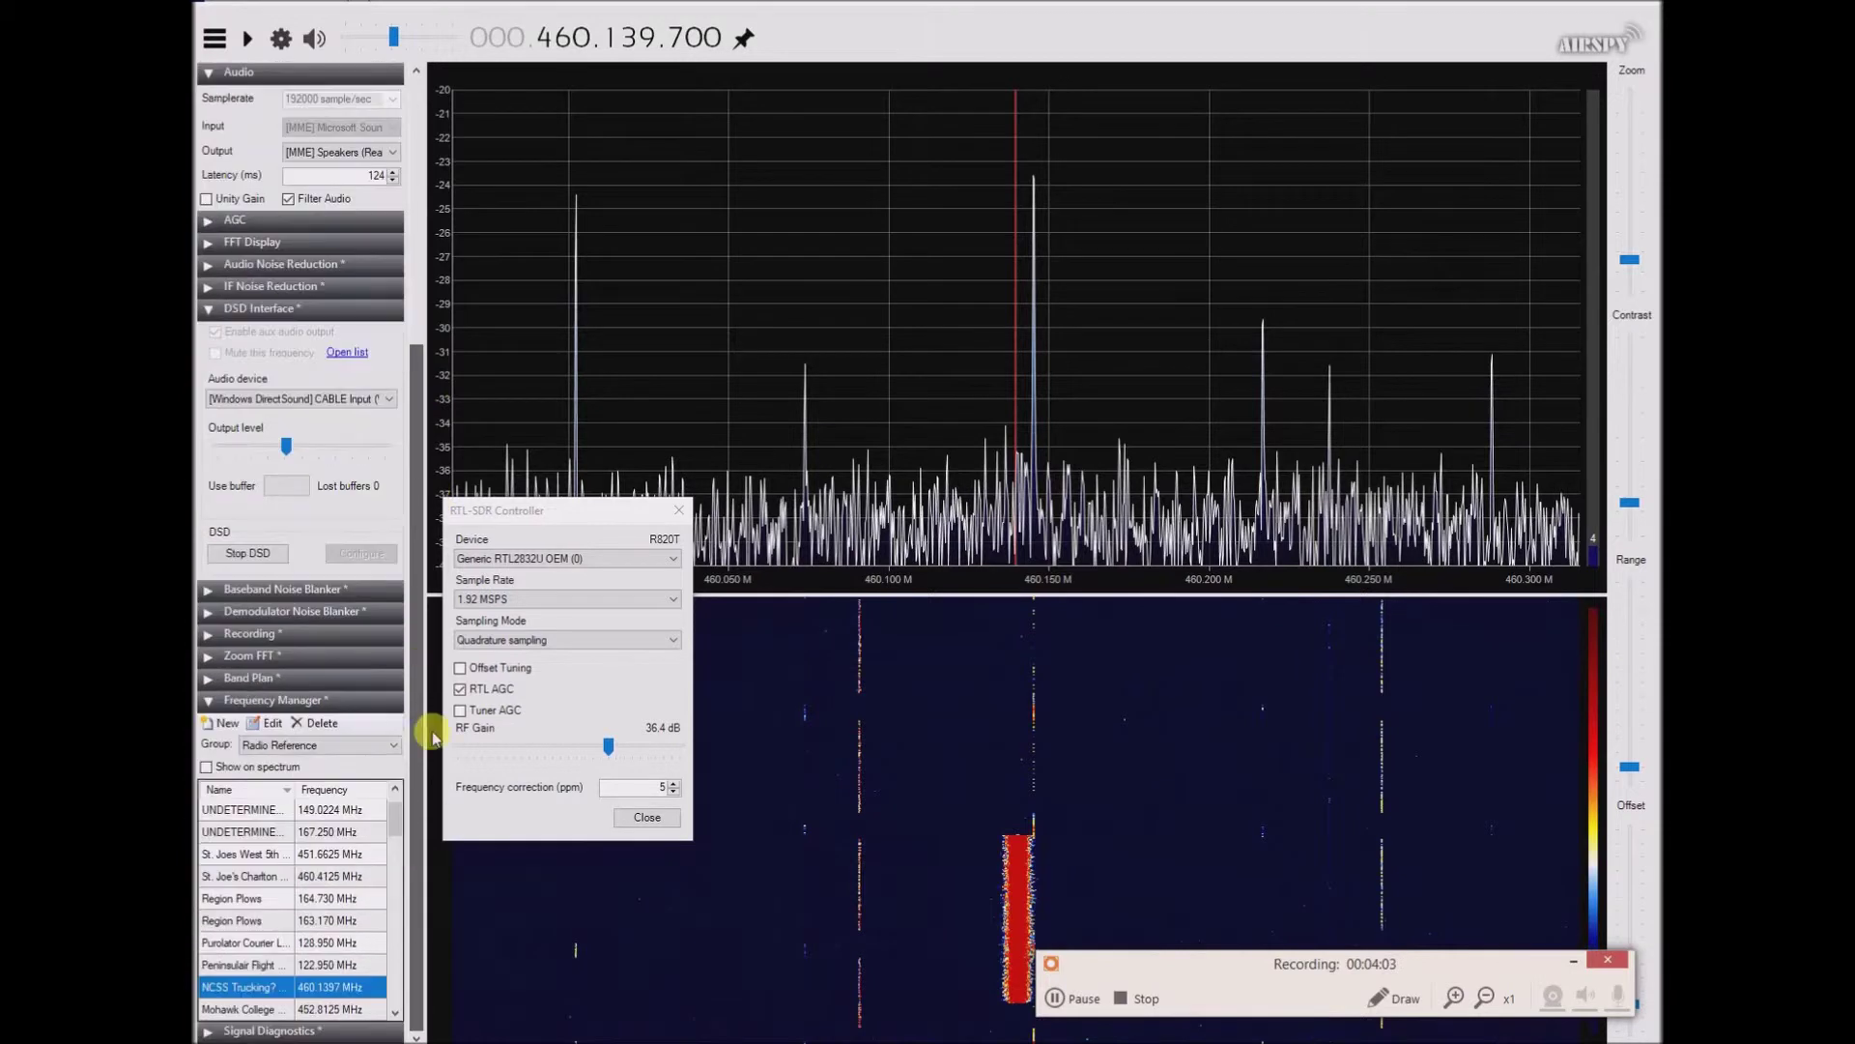
pyautogui.click(249, 633)
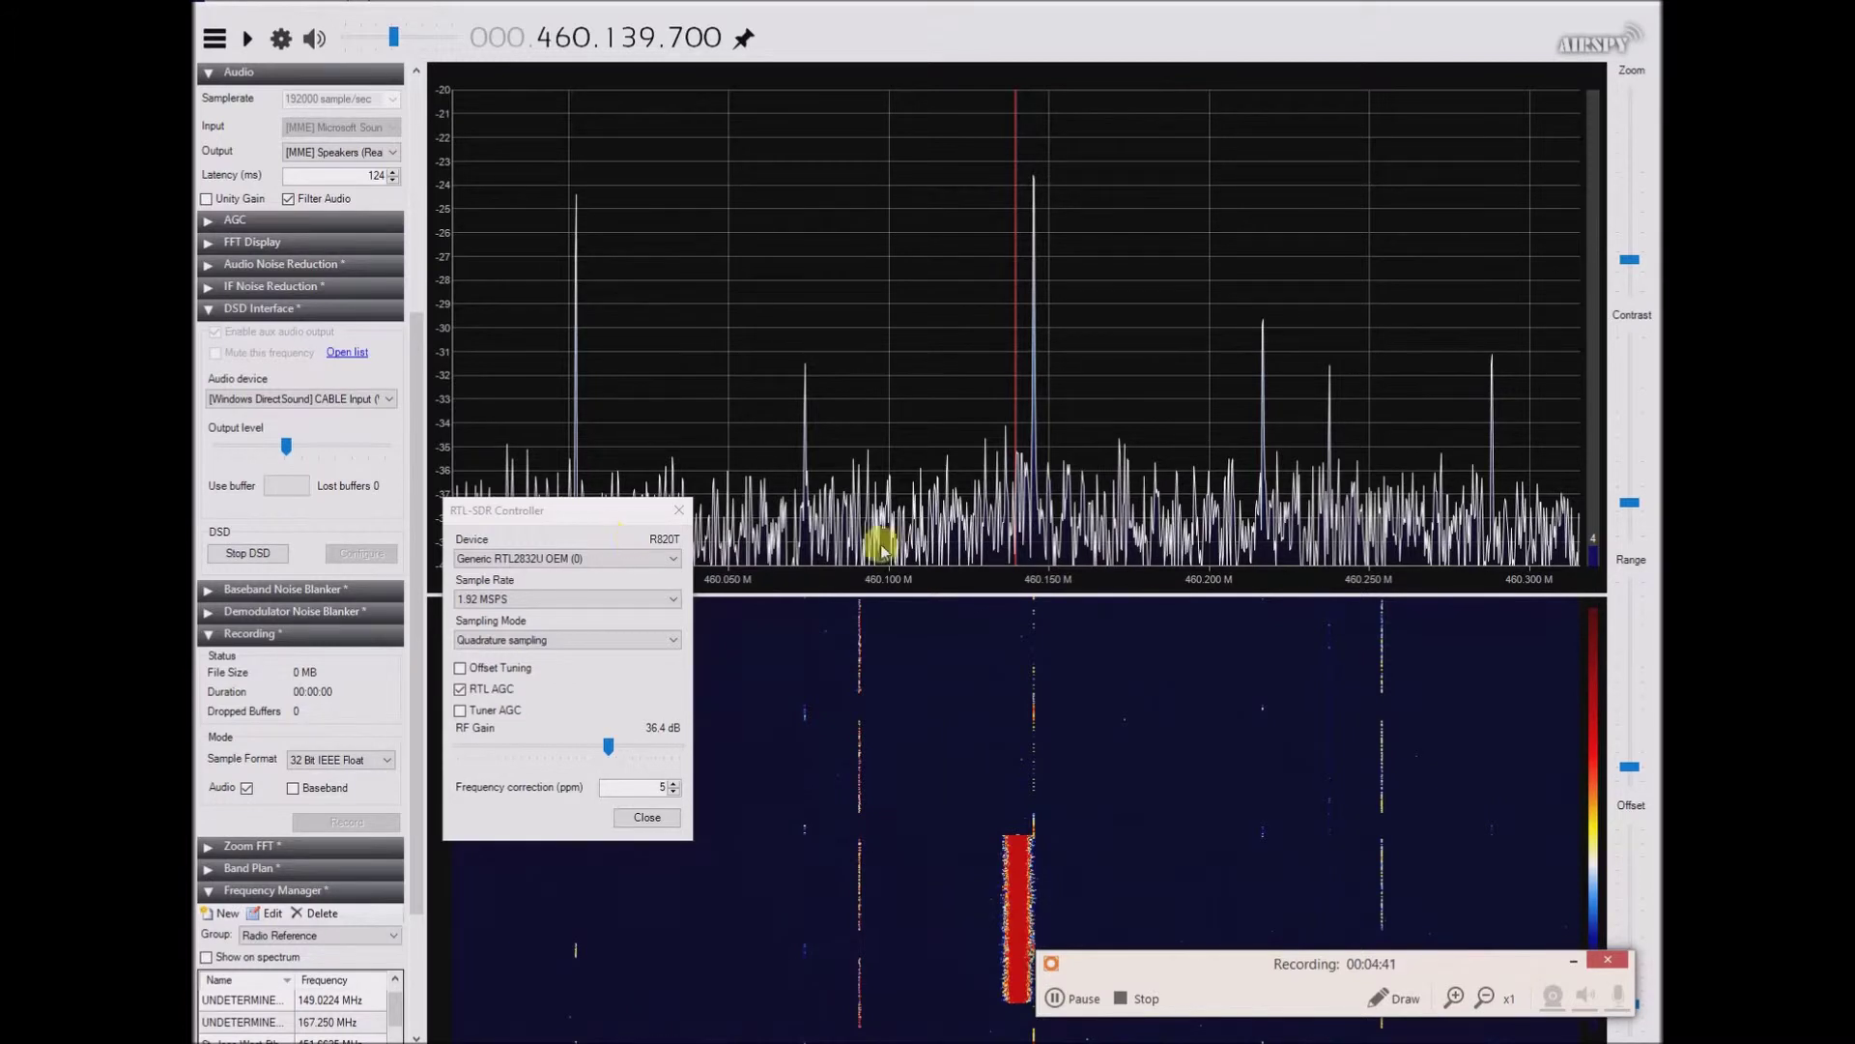
pyautogui.click(1146, 1002)
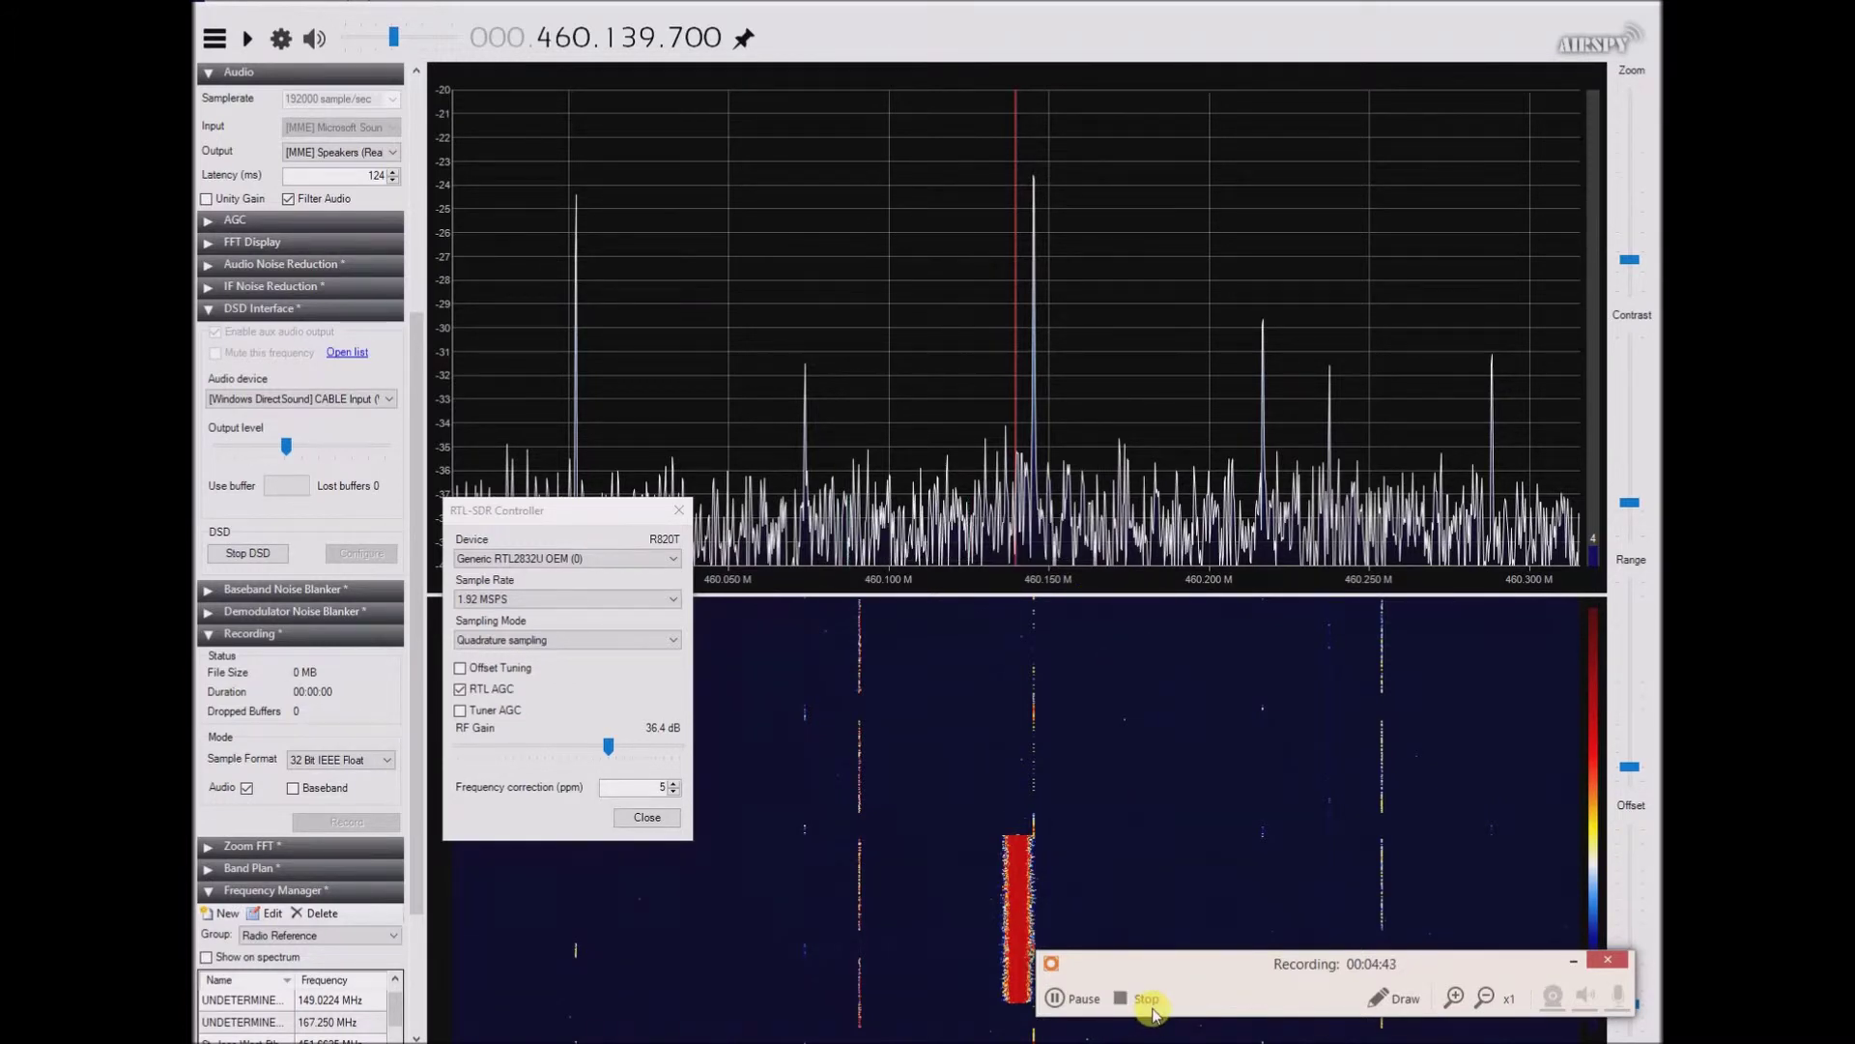
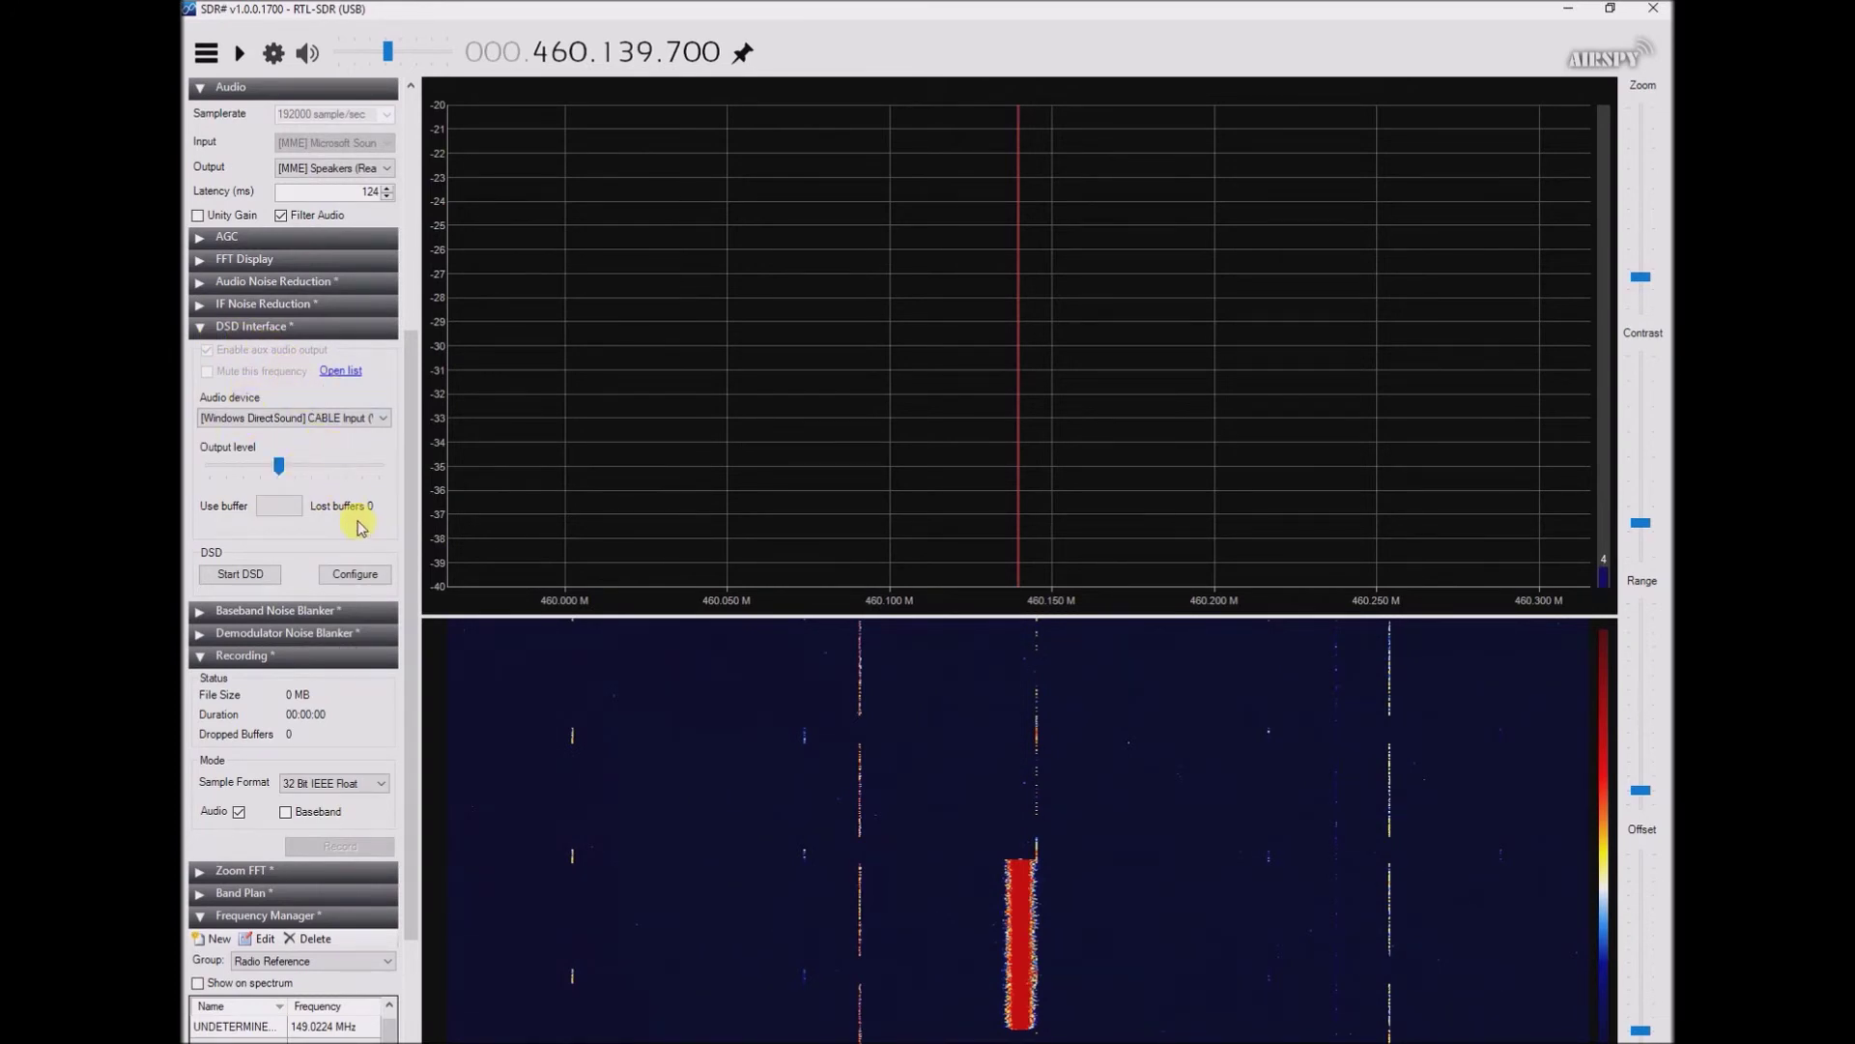
# Step: Open the DSD configuration over the middle of the spectrum and examine the channel options for the input audio device
pyautogui.click(345, 578)
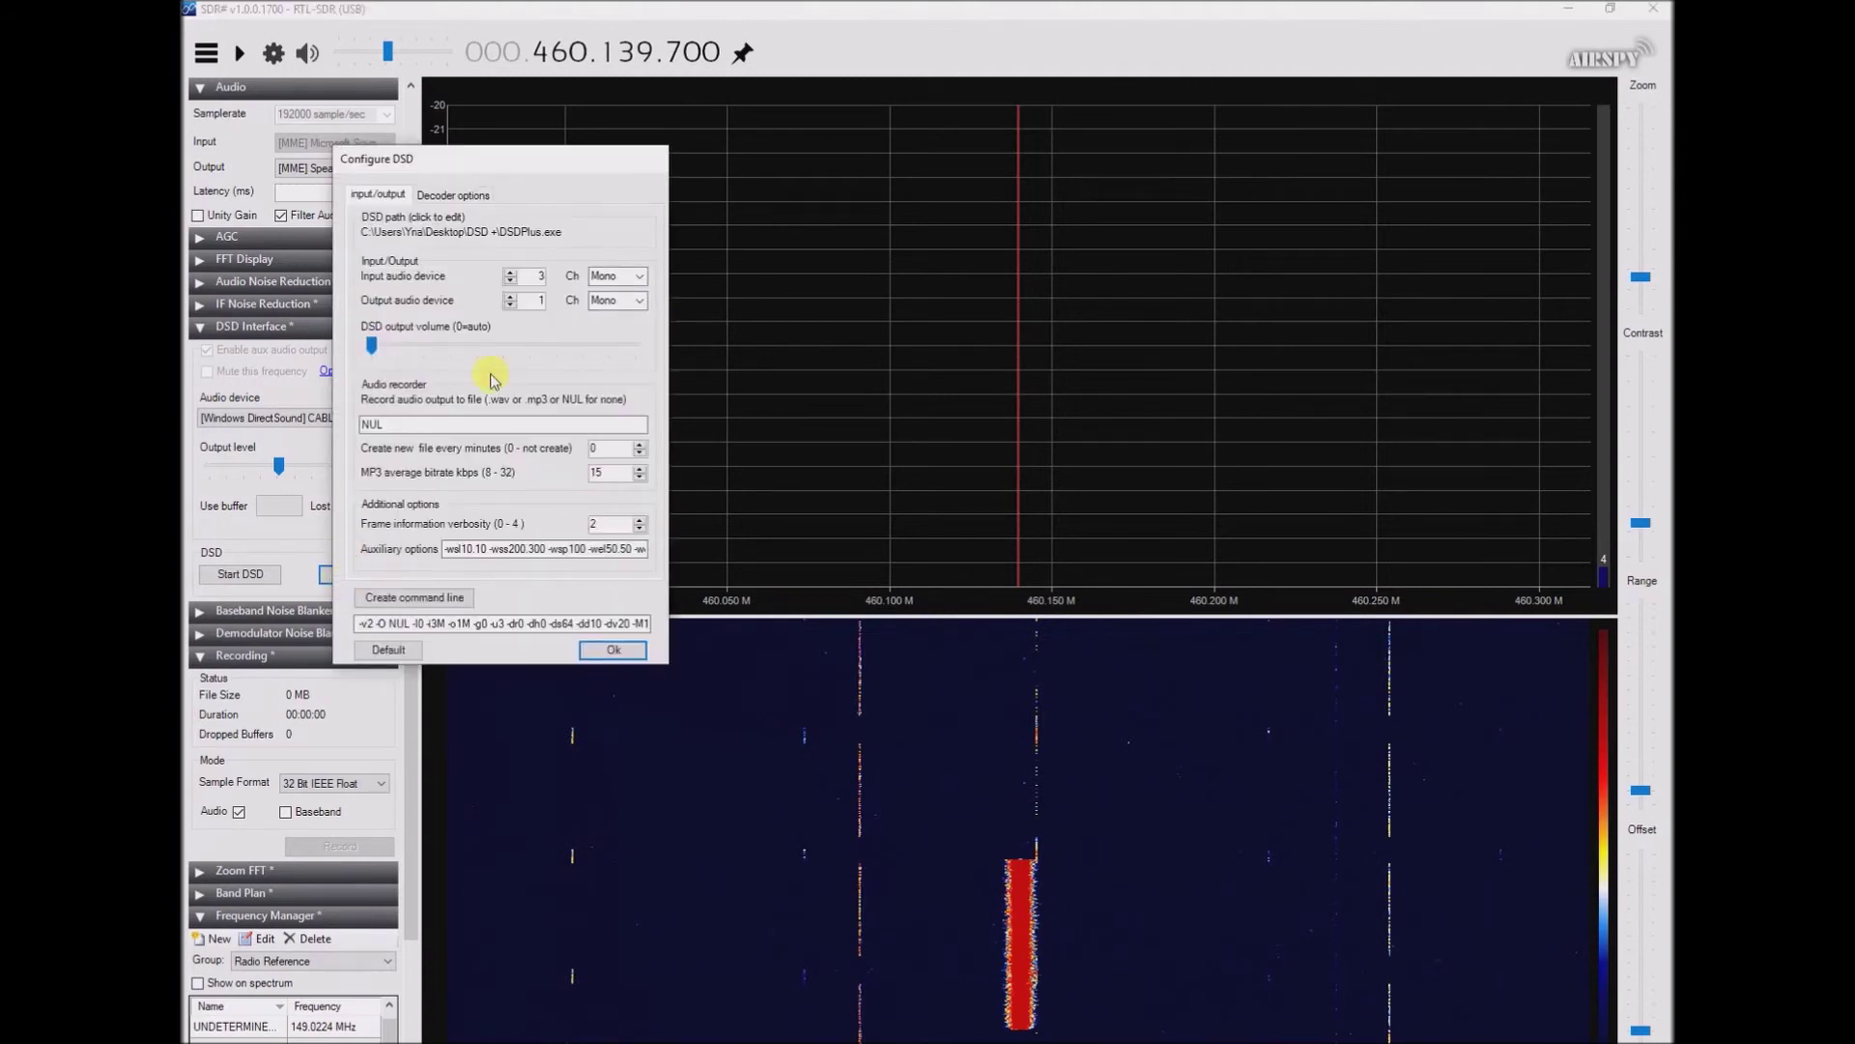
pyautogui.moveTo(480, 157); pyautogui.dragTo(830, 253)
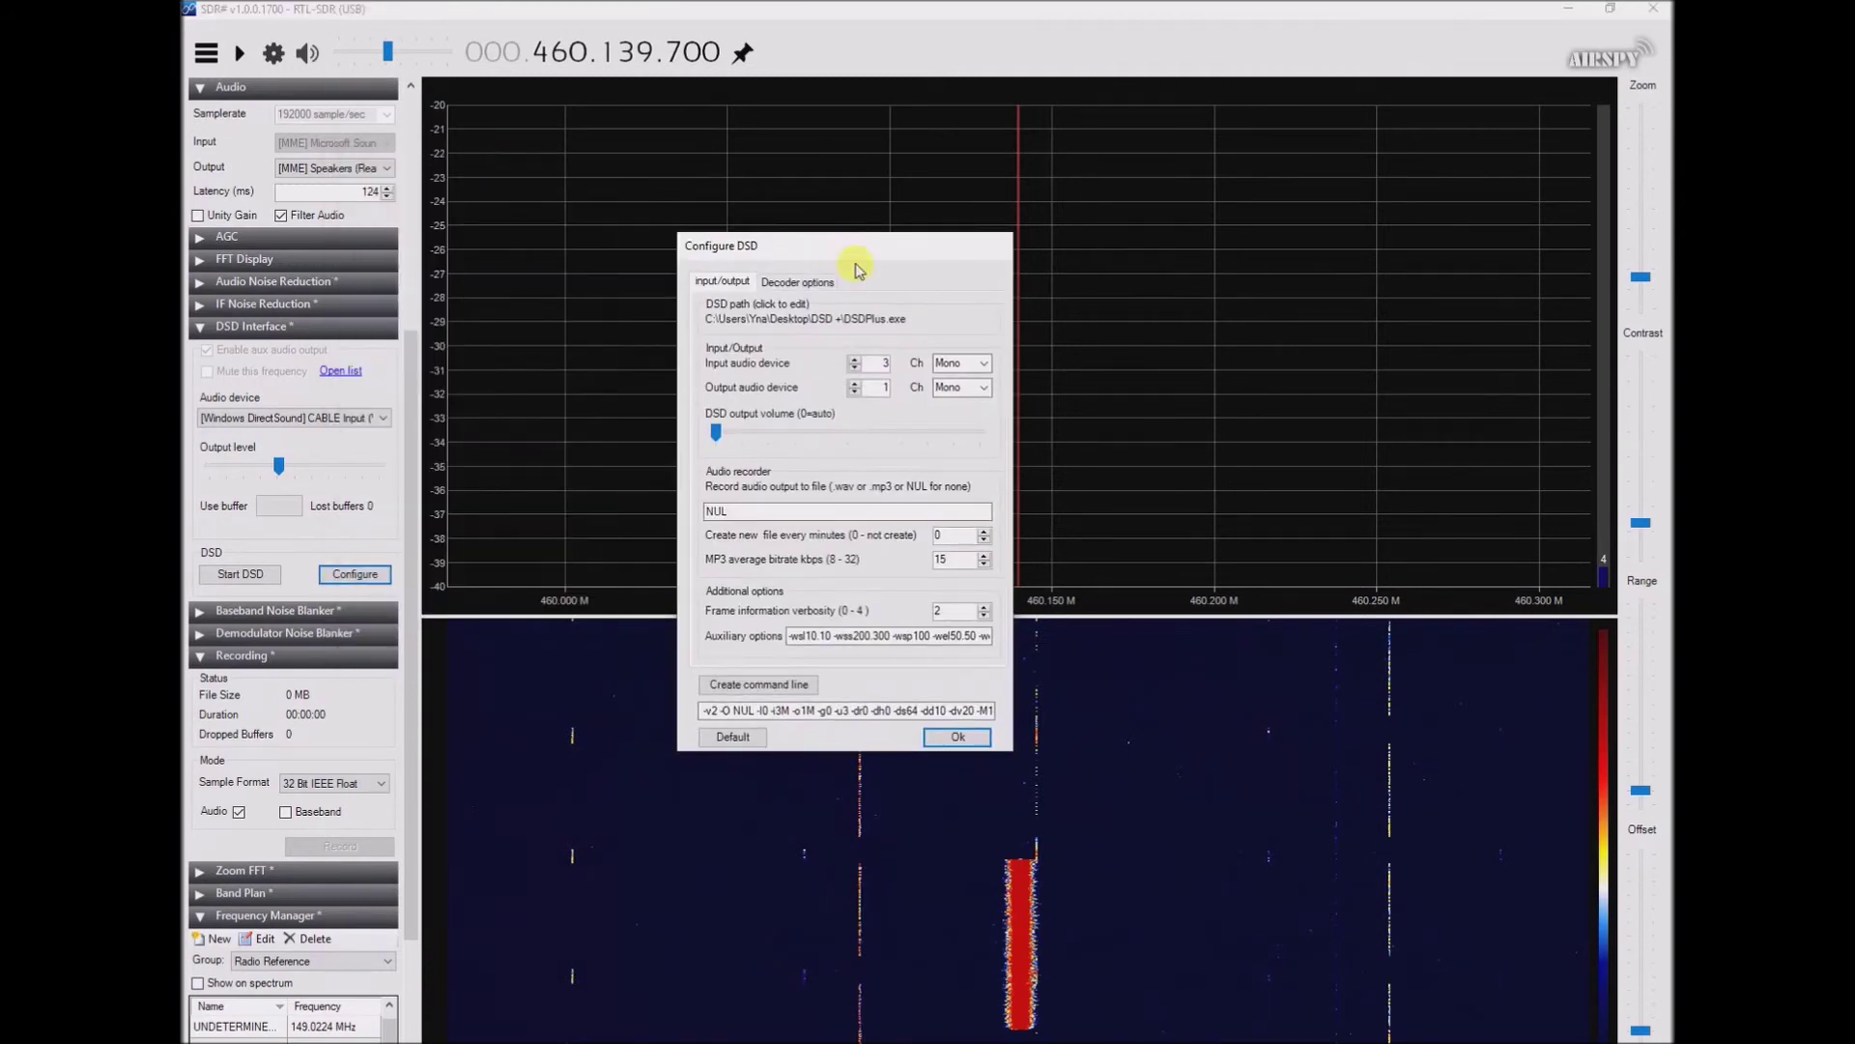
pyautogui.click(984, 366)
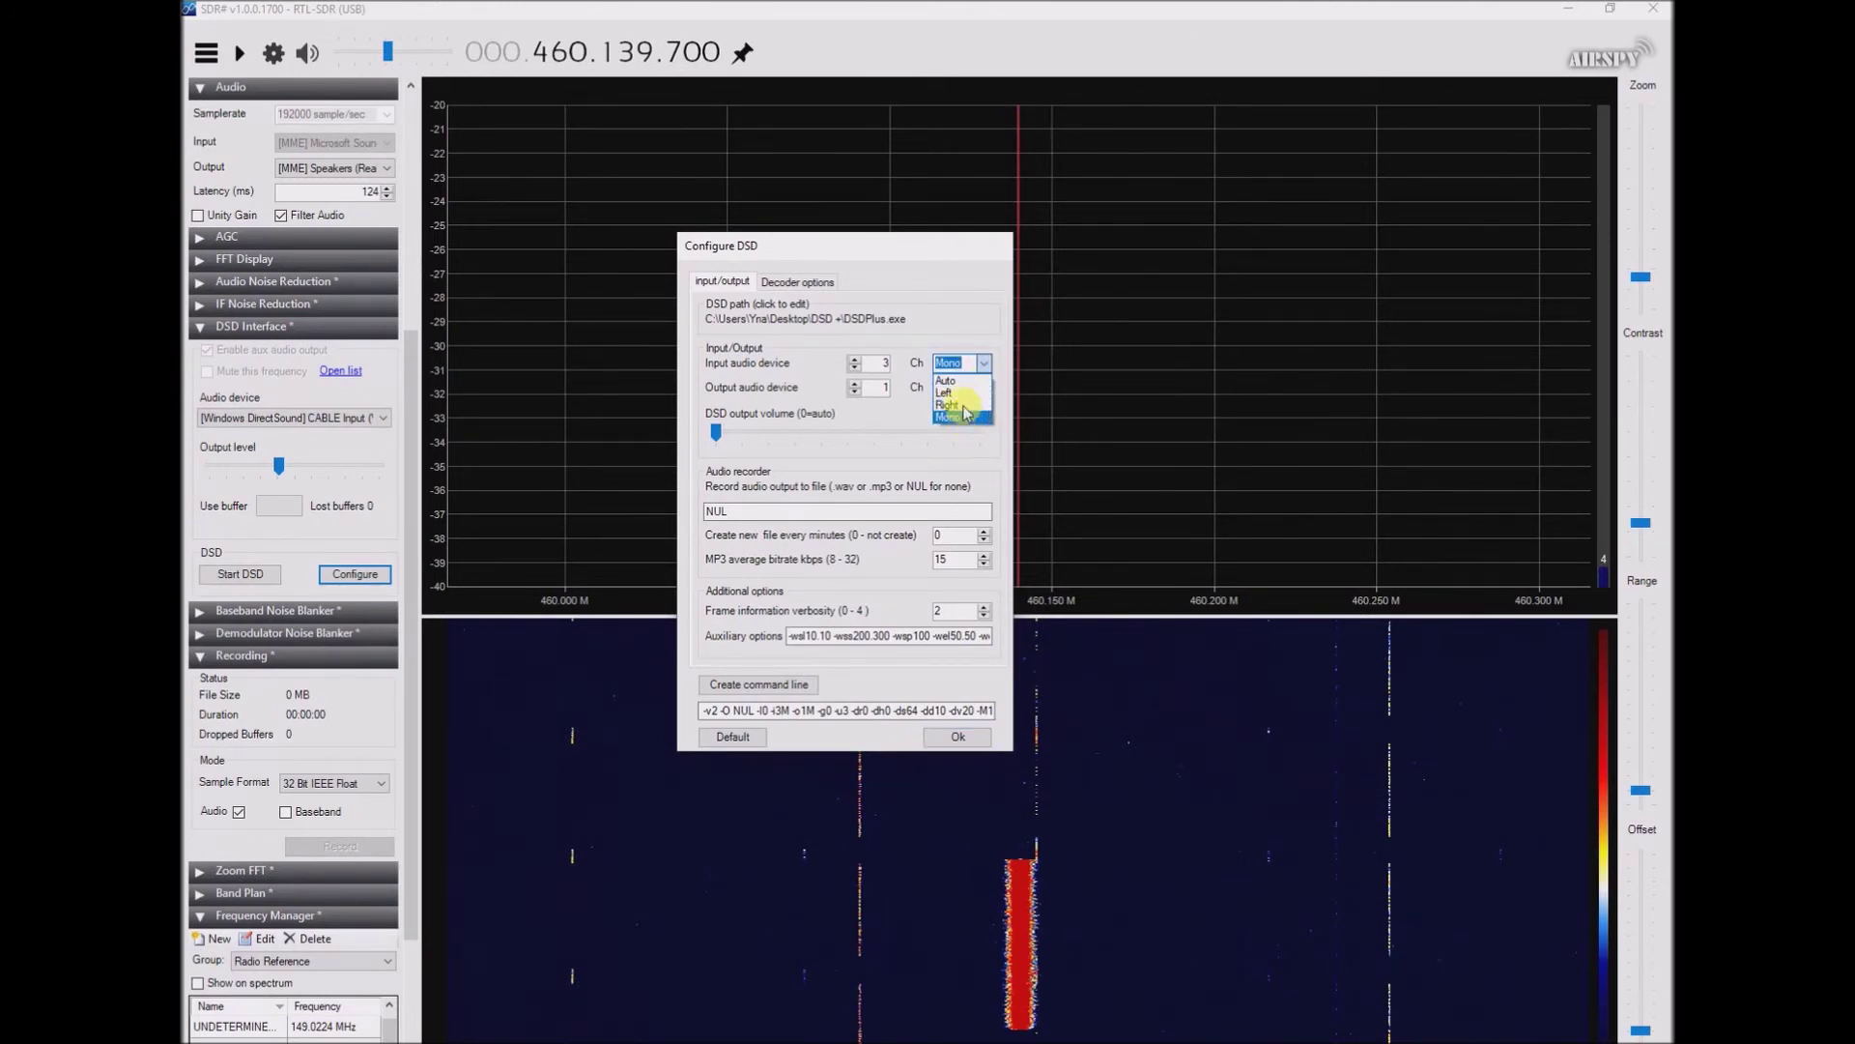
pyautogui.click(954, 318)
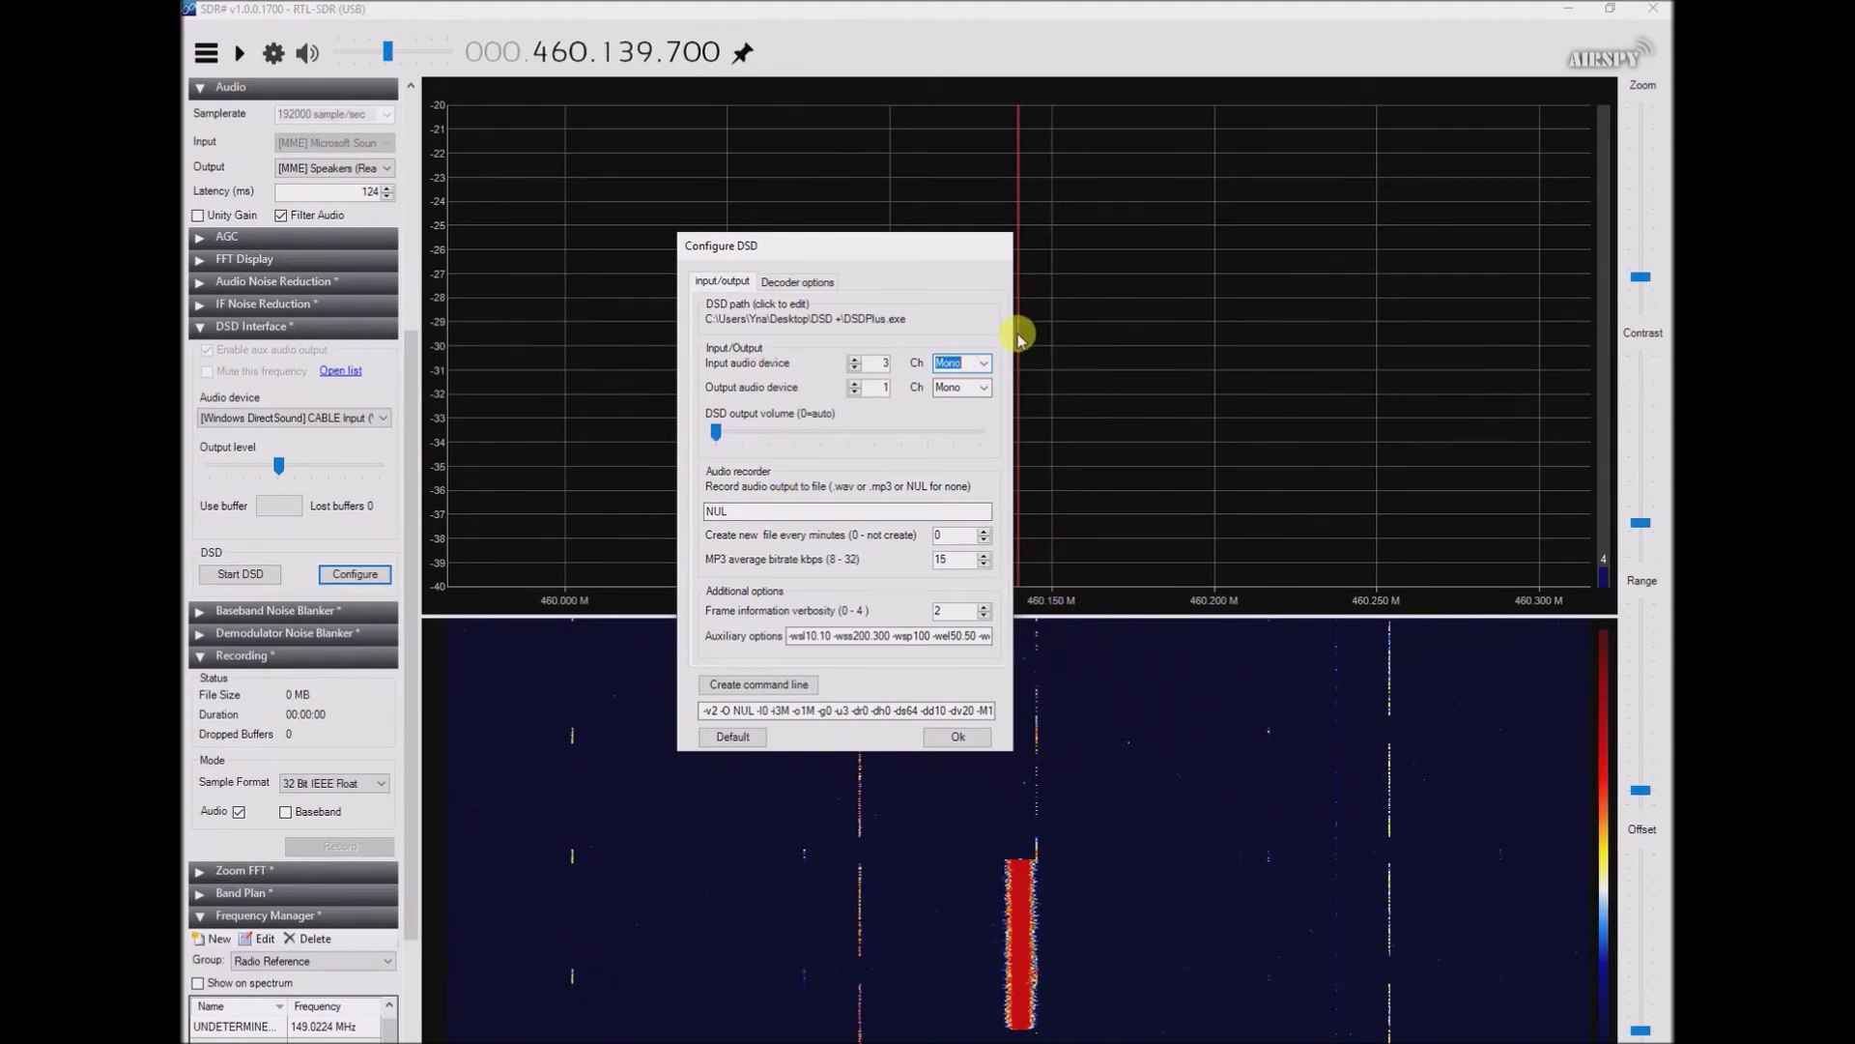
pyautogui.click(413, 428)
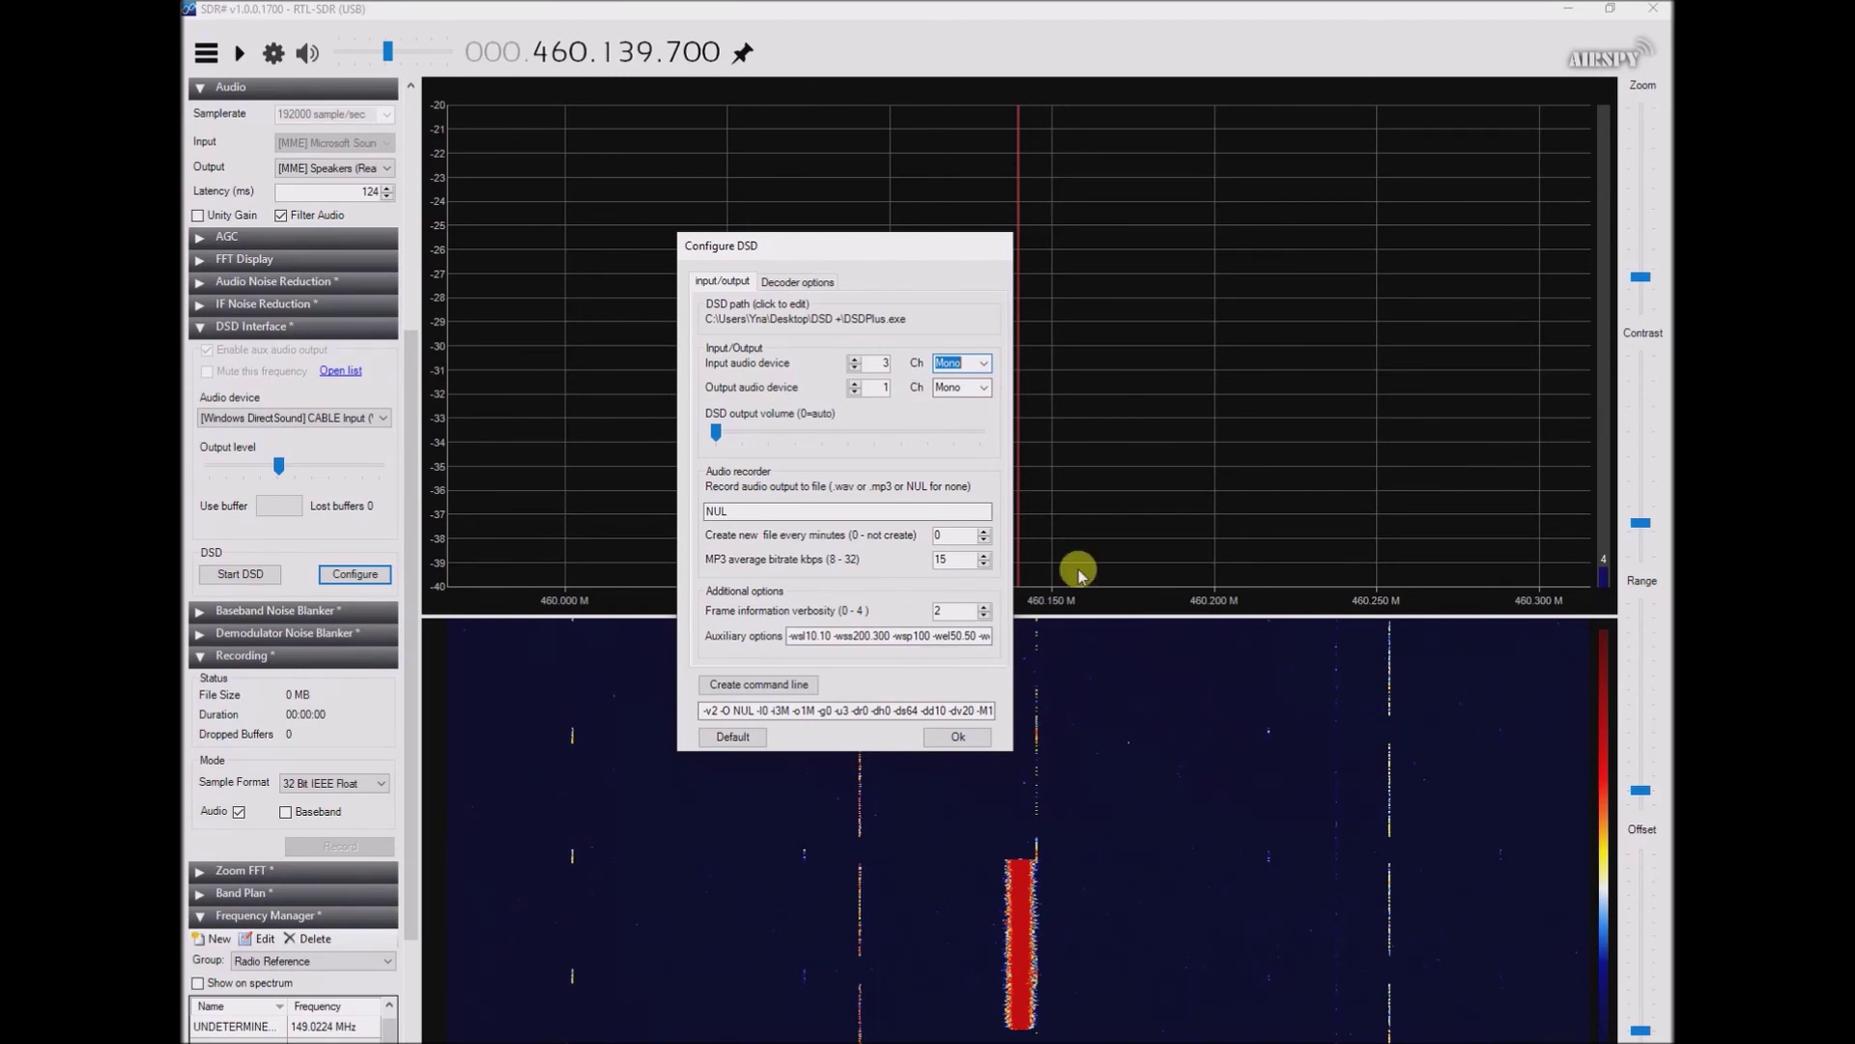
pyautogui.click(984, 363)
pyautogui.click(984, 363)
pyautogui.click(984, 363)
pyautogui.click(984, 363)
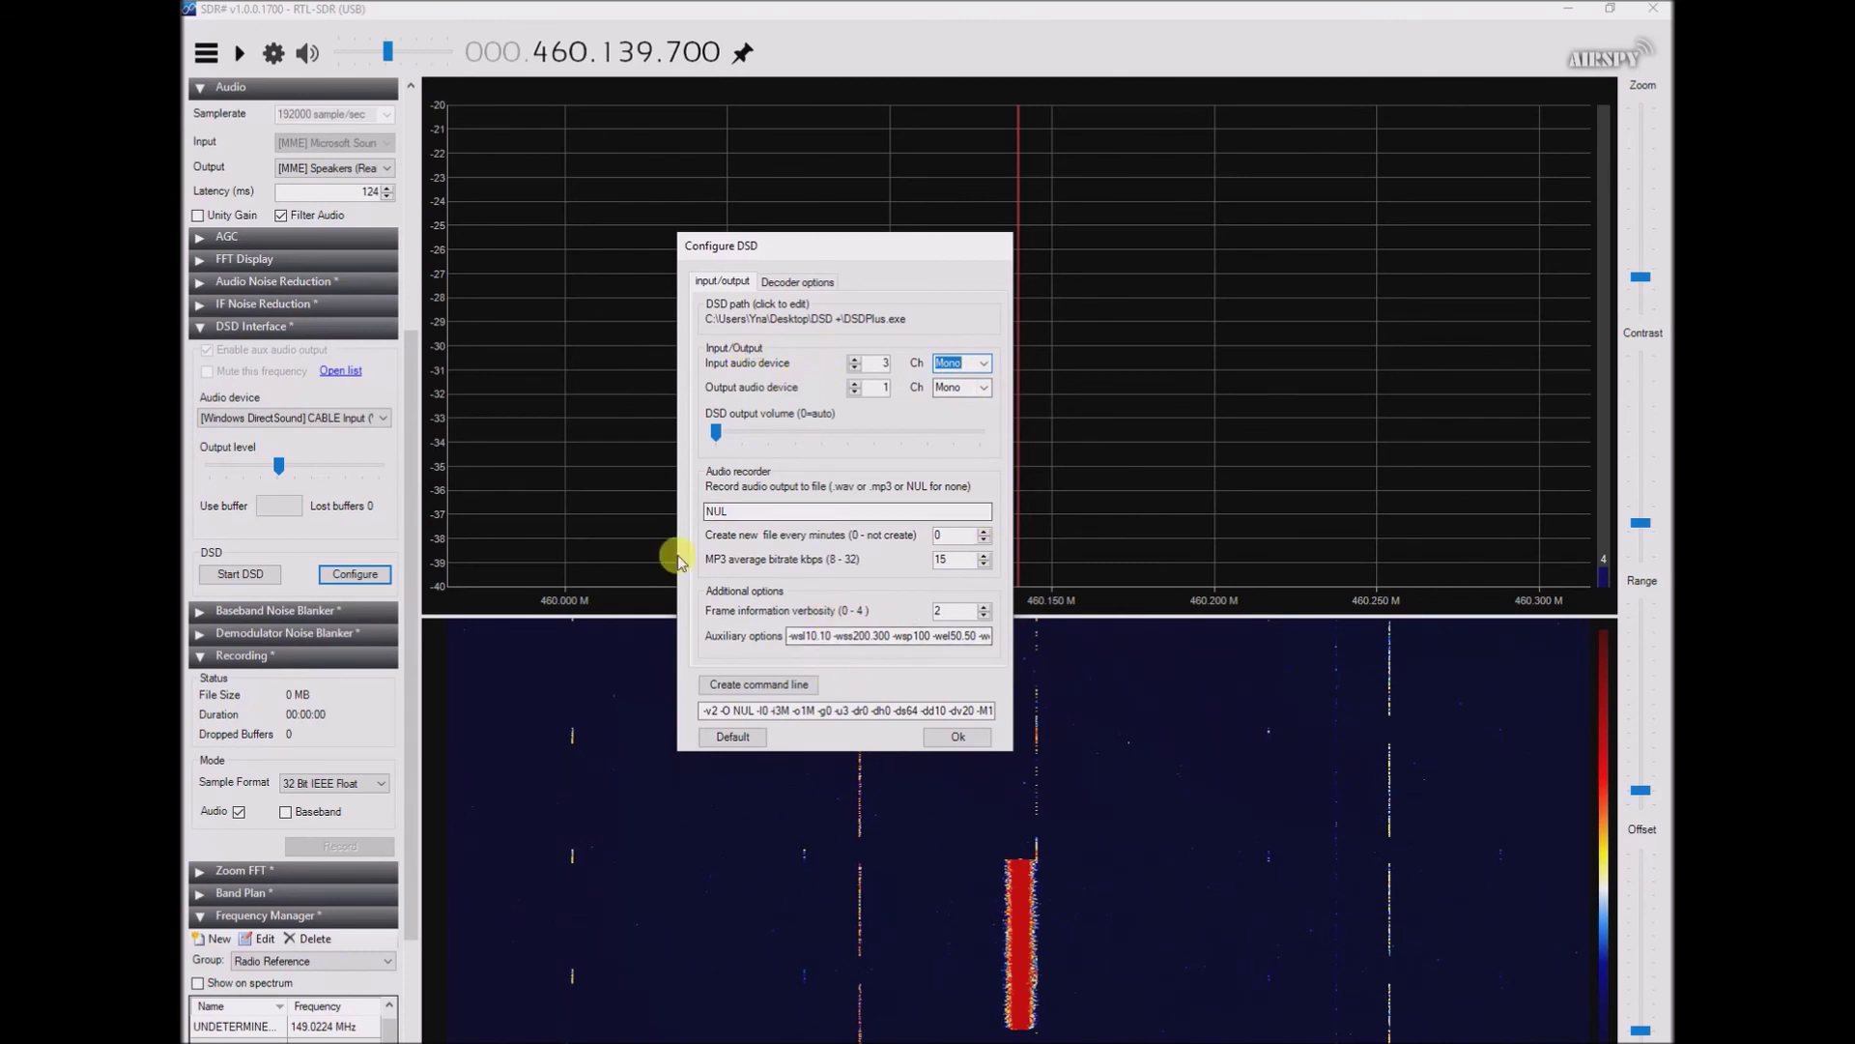
# Step: Create the DSD command line and check the decoder options before returning to the input/output settings
pyautogui.click(784, 685)
pyautogui.click(805, 286)
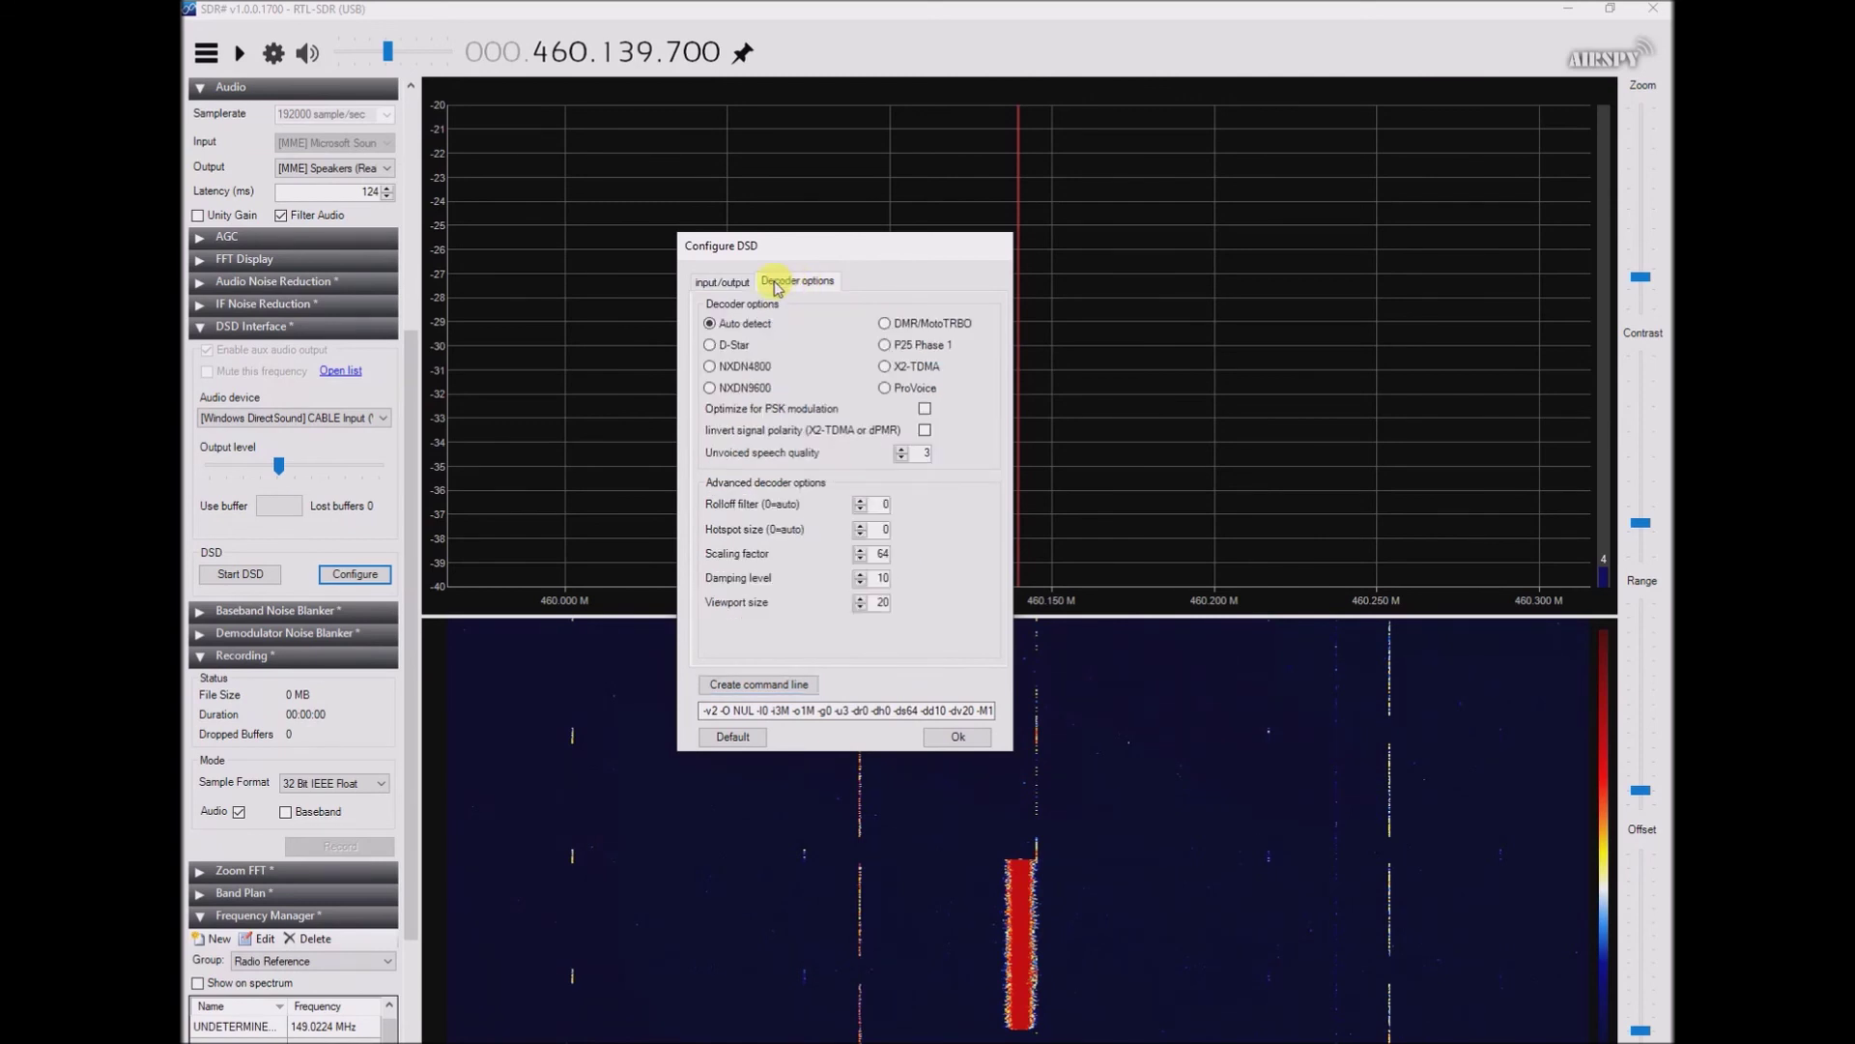
pyautogui.click(739, 280)
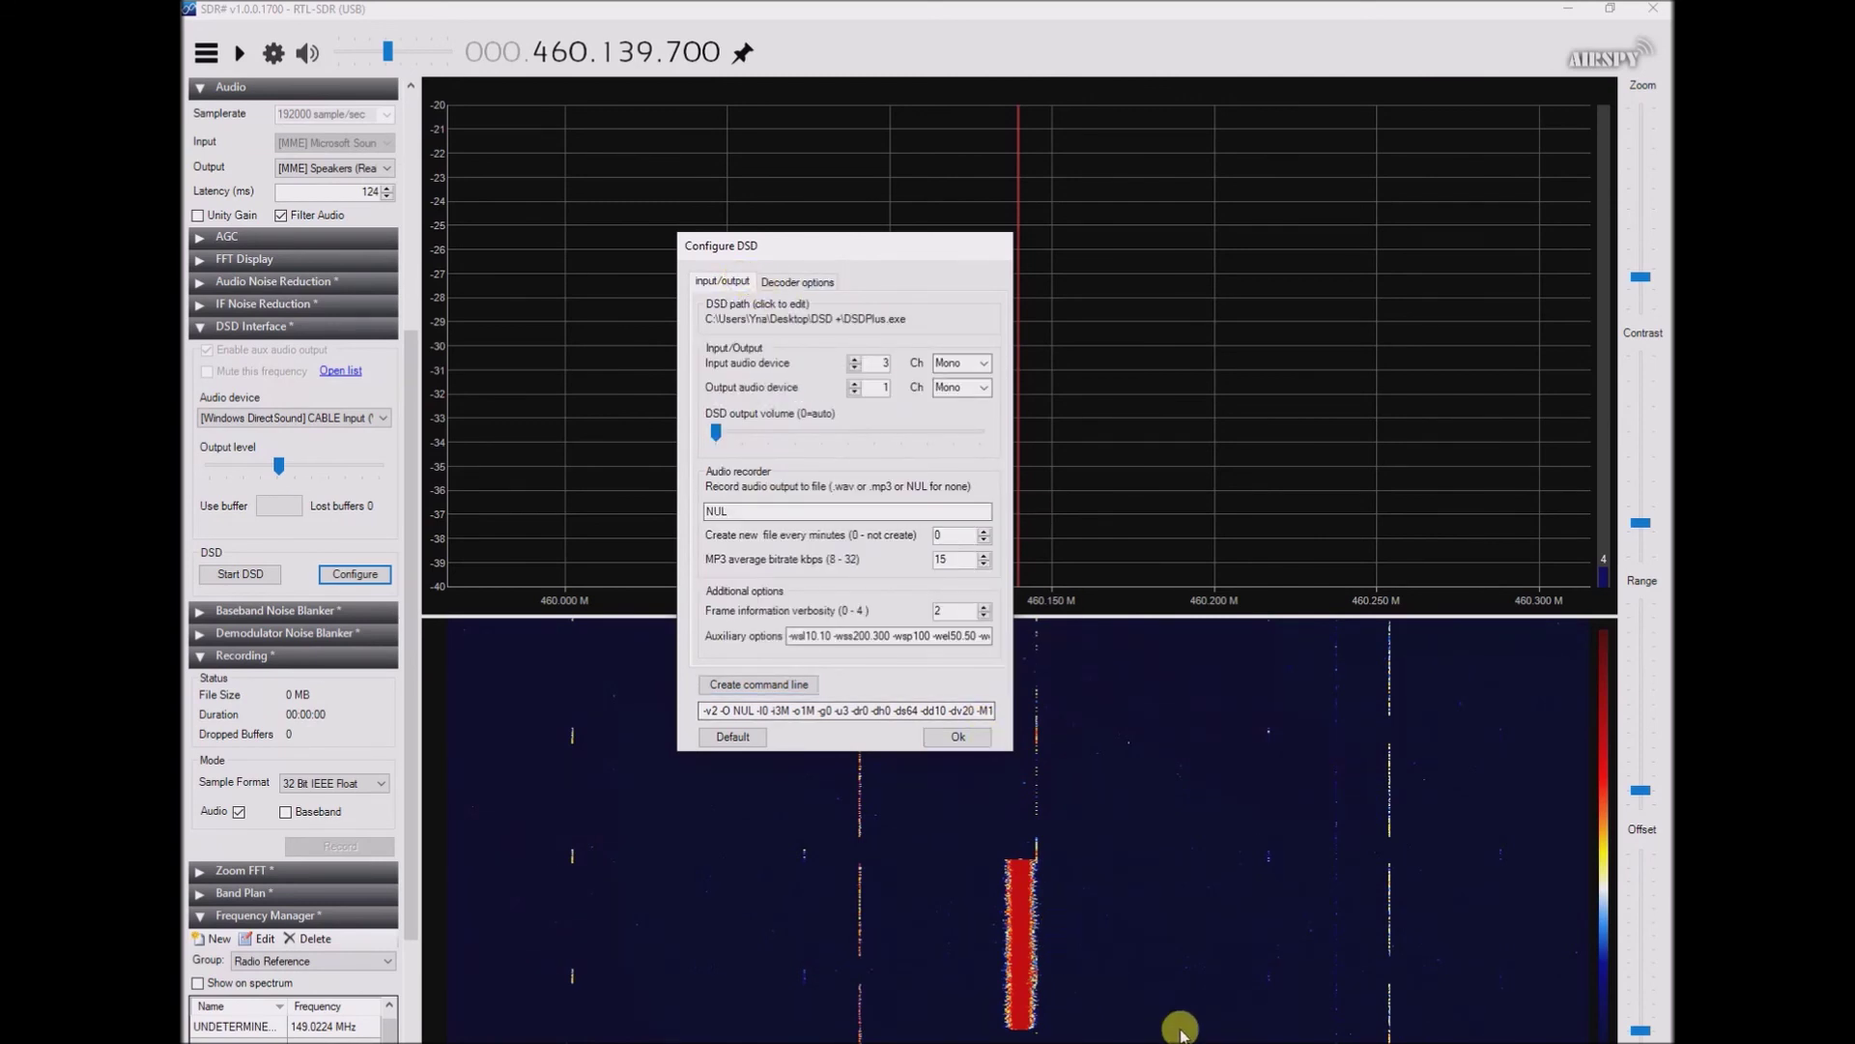